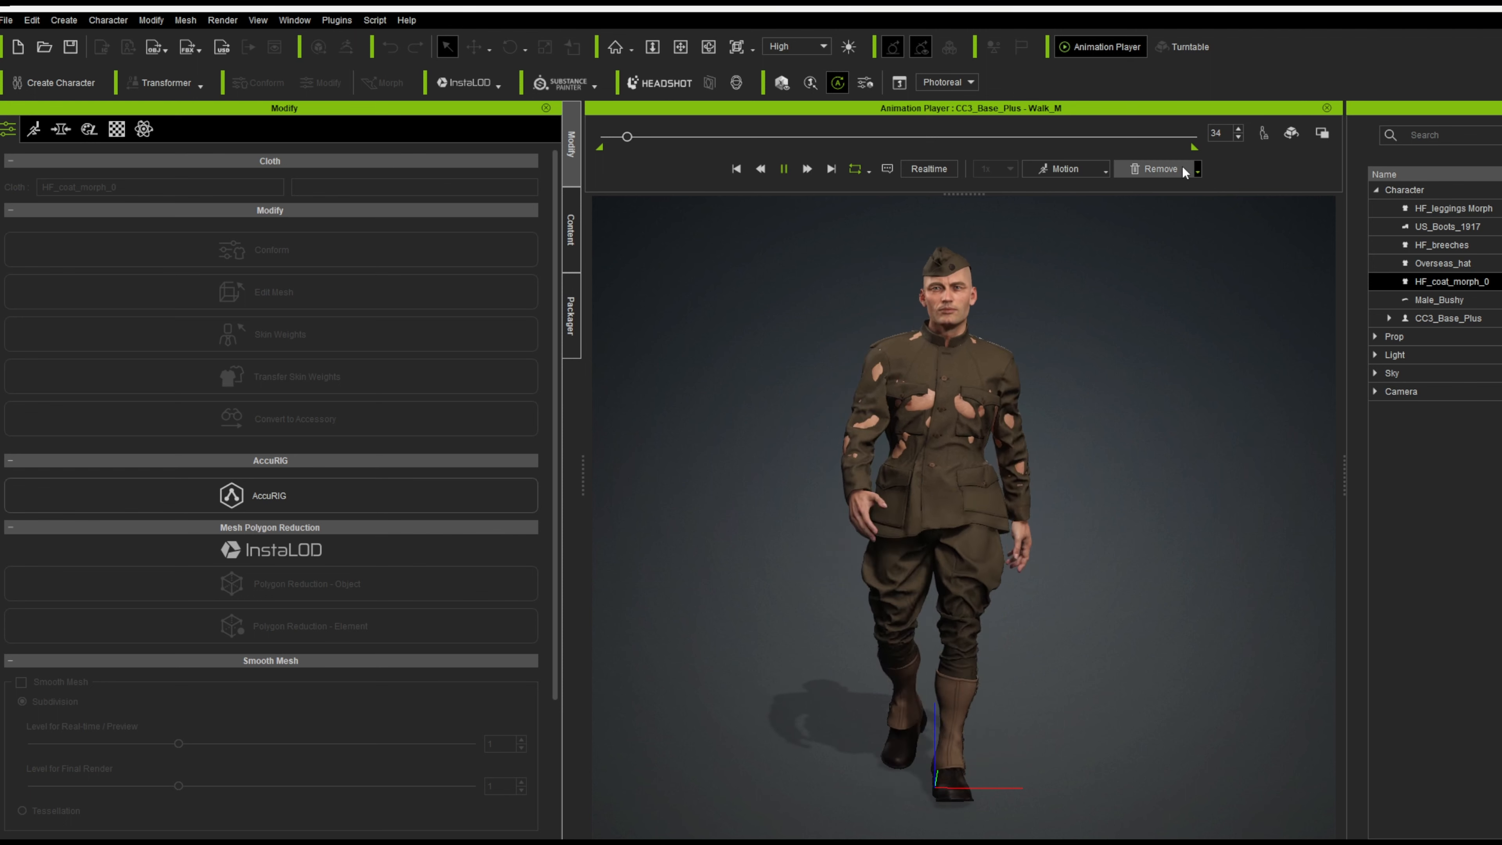
Stop the walk animation and apply Neutral-relax-pose.rlPose from the US 1917 DoughBoys pack to the CC3_Base_Plus character.
{"action": "key", "text": "space"}
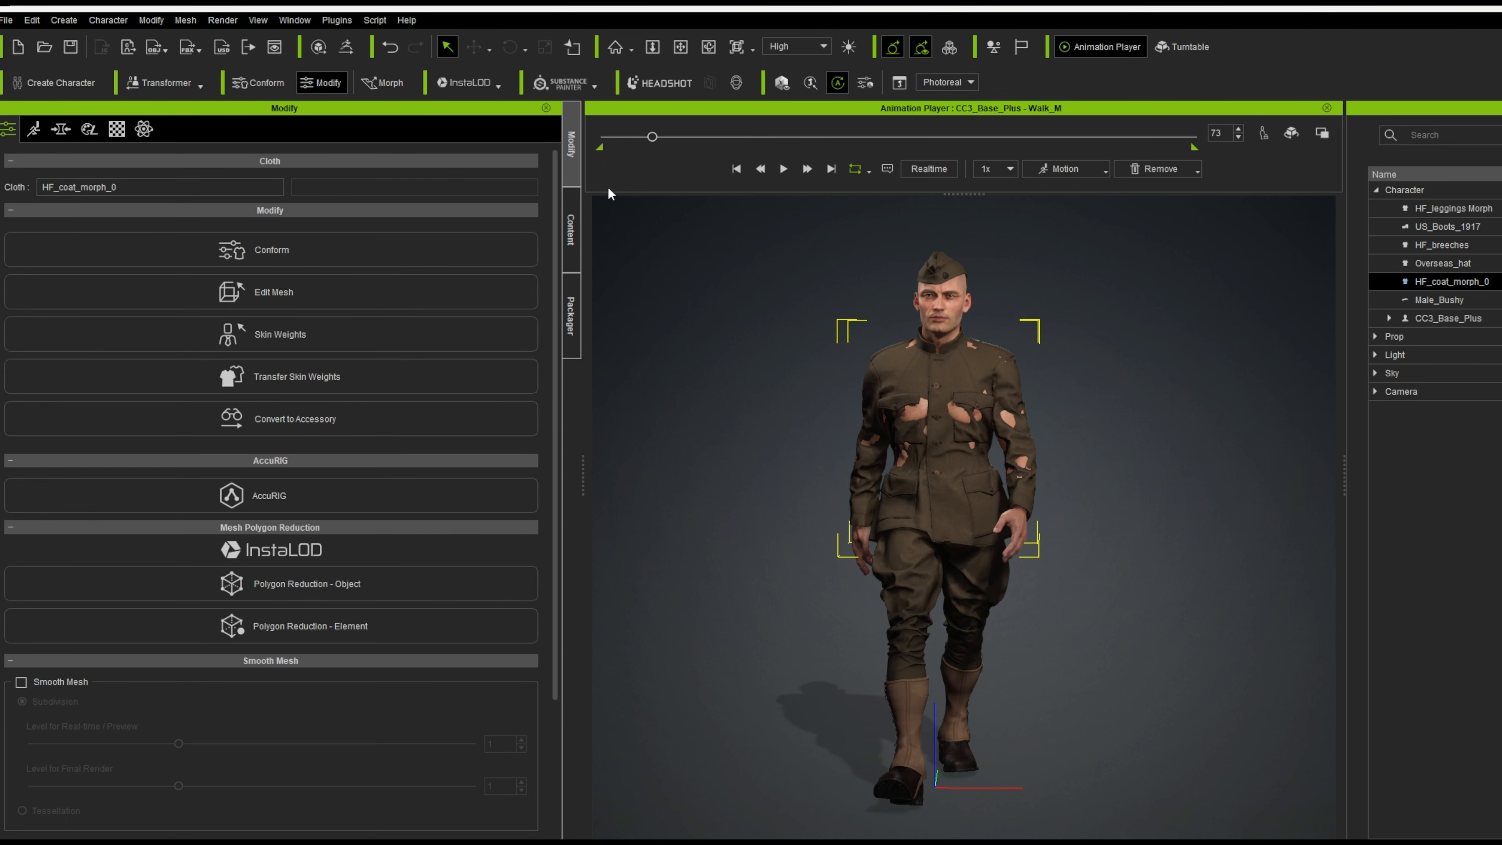
{"action": "left_click", "coordinate": [34, 129]}
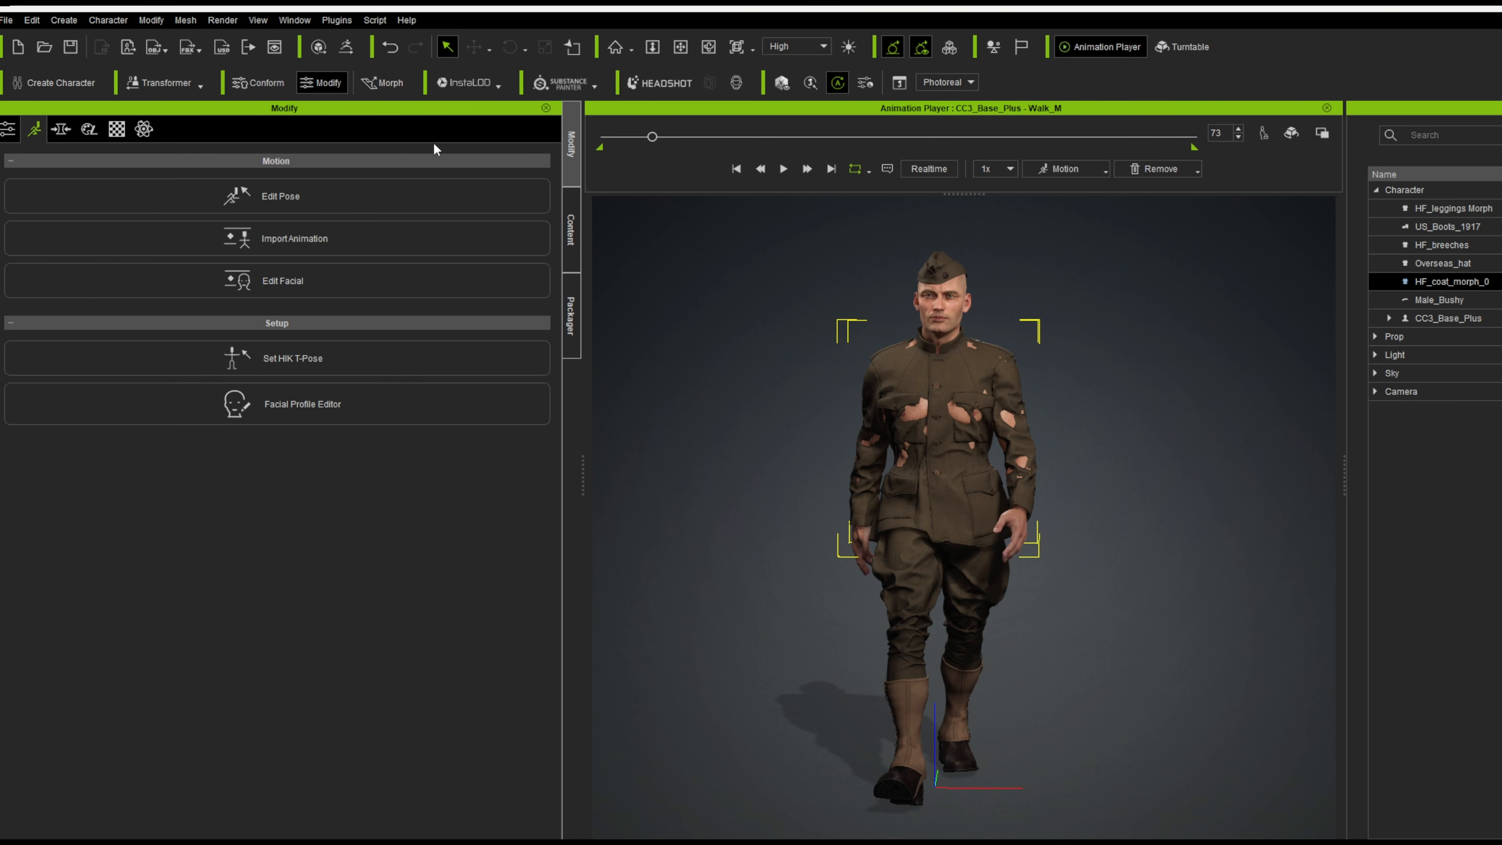
{"action": "left_click", "coordinate": [572, 308]}
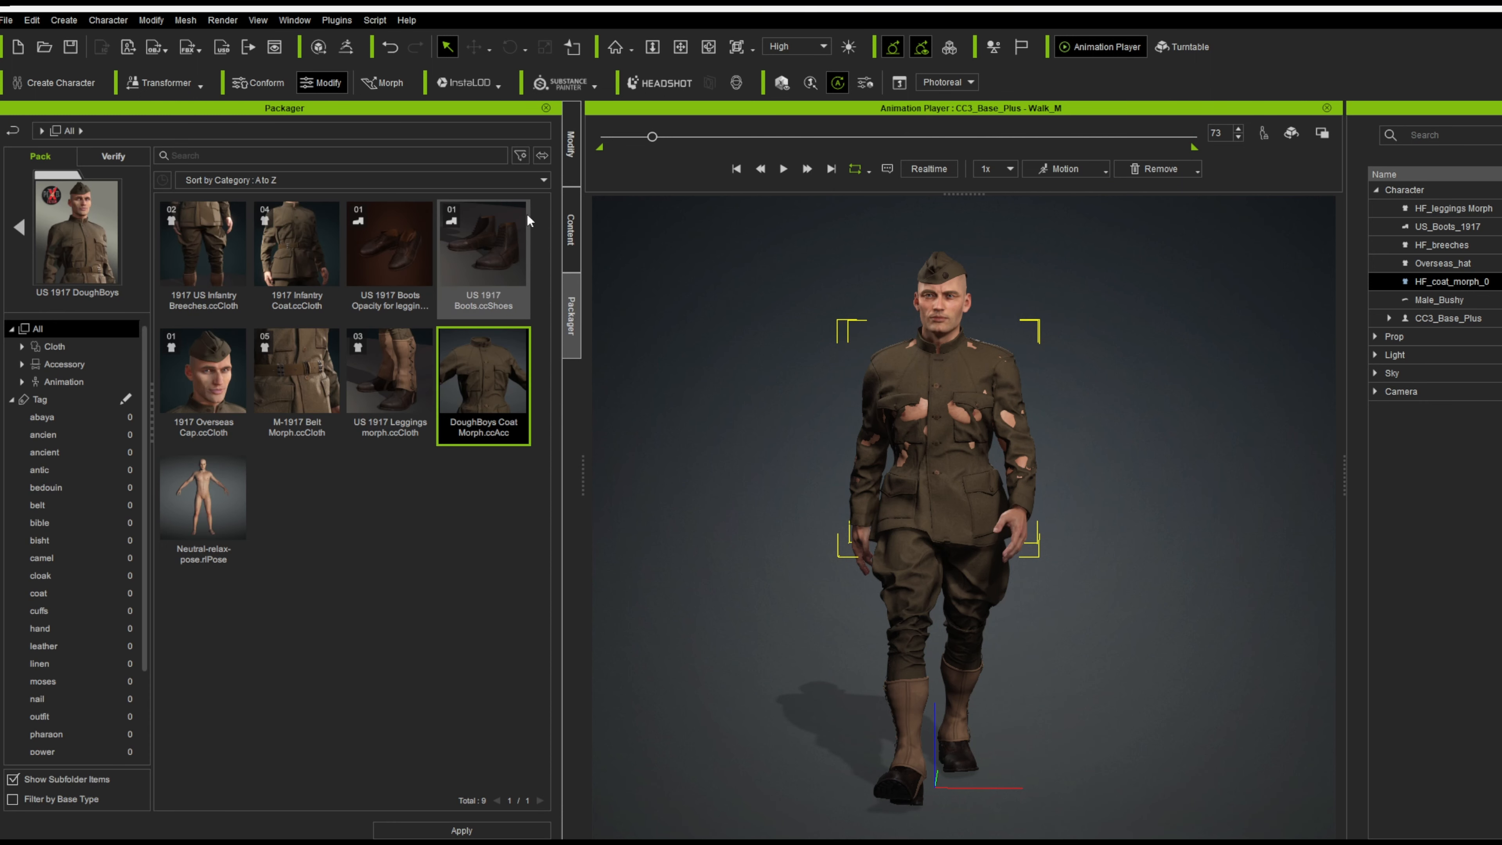
{"action": "left_click", "coordinate": [213, 500]}
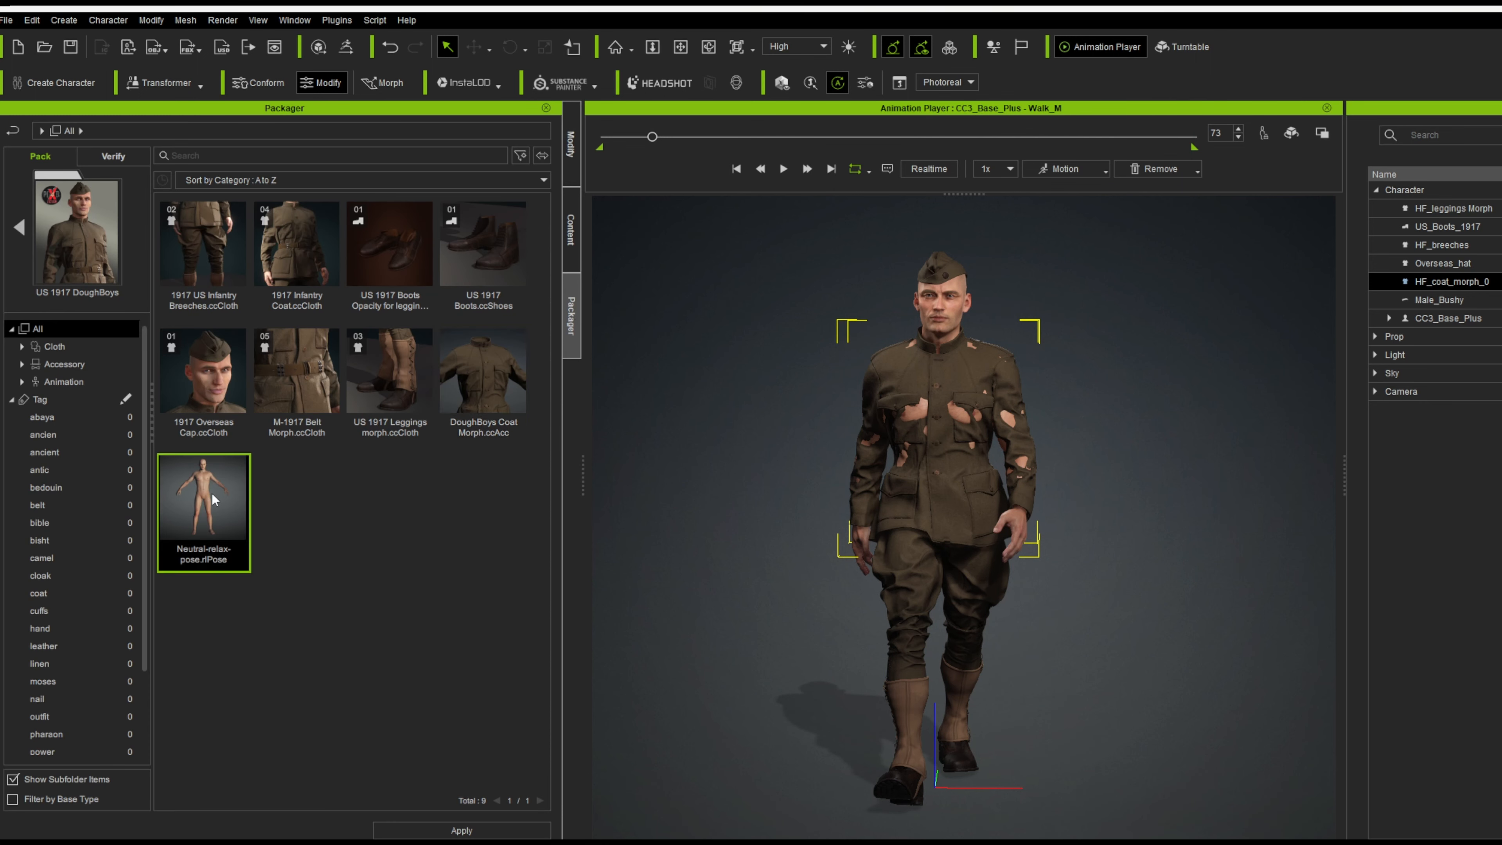
{"action": "left_click", "coordinate": [952, 306]}
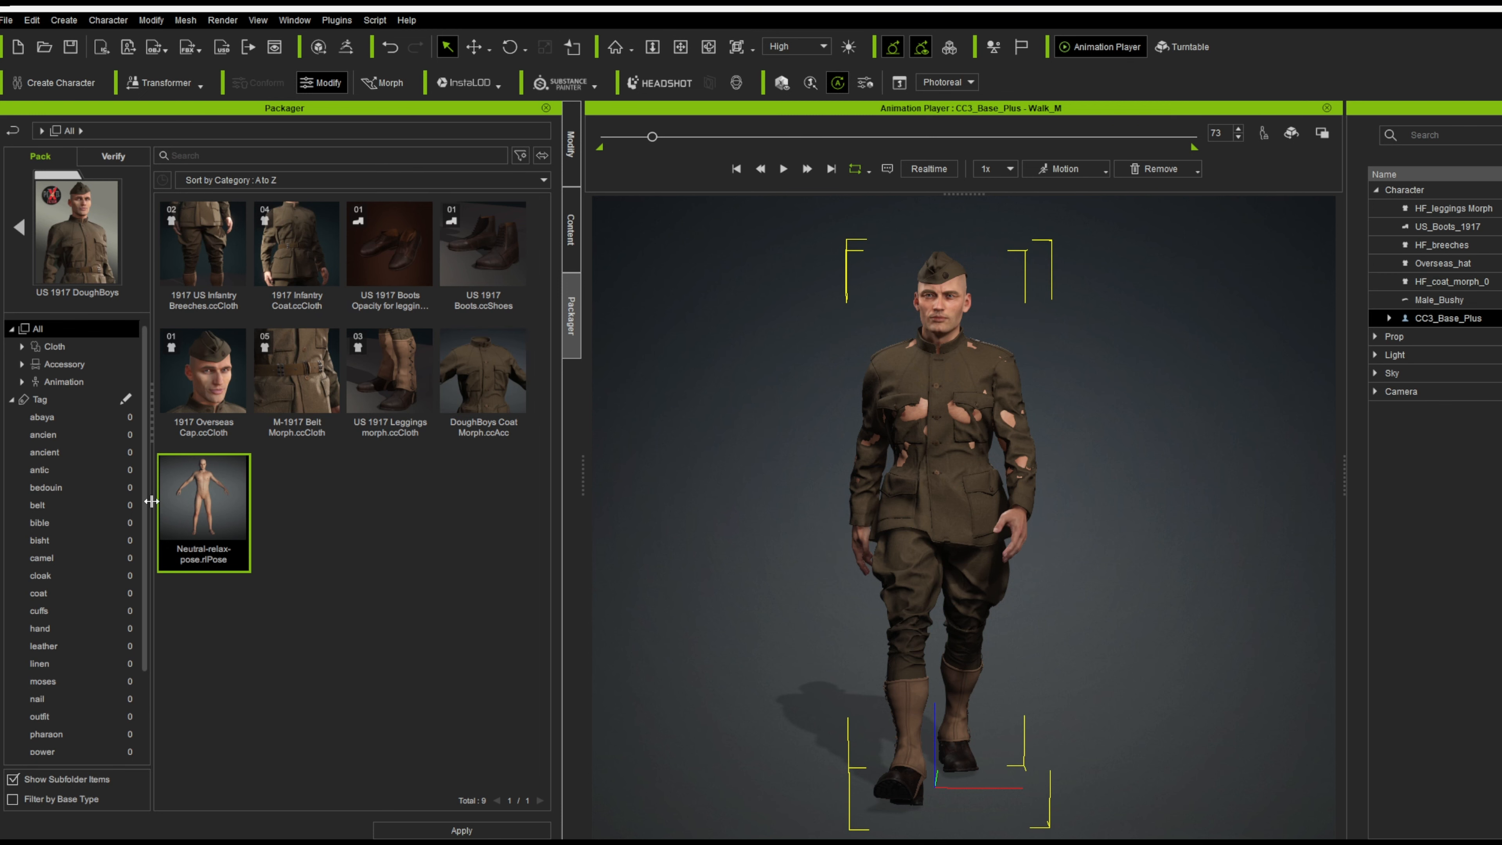
{"action": "double_click", "coordinate": [196, 501]}
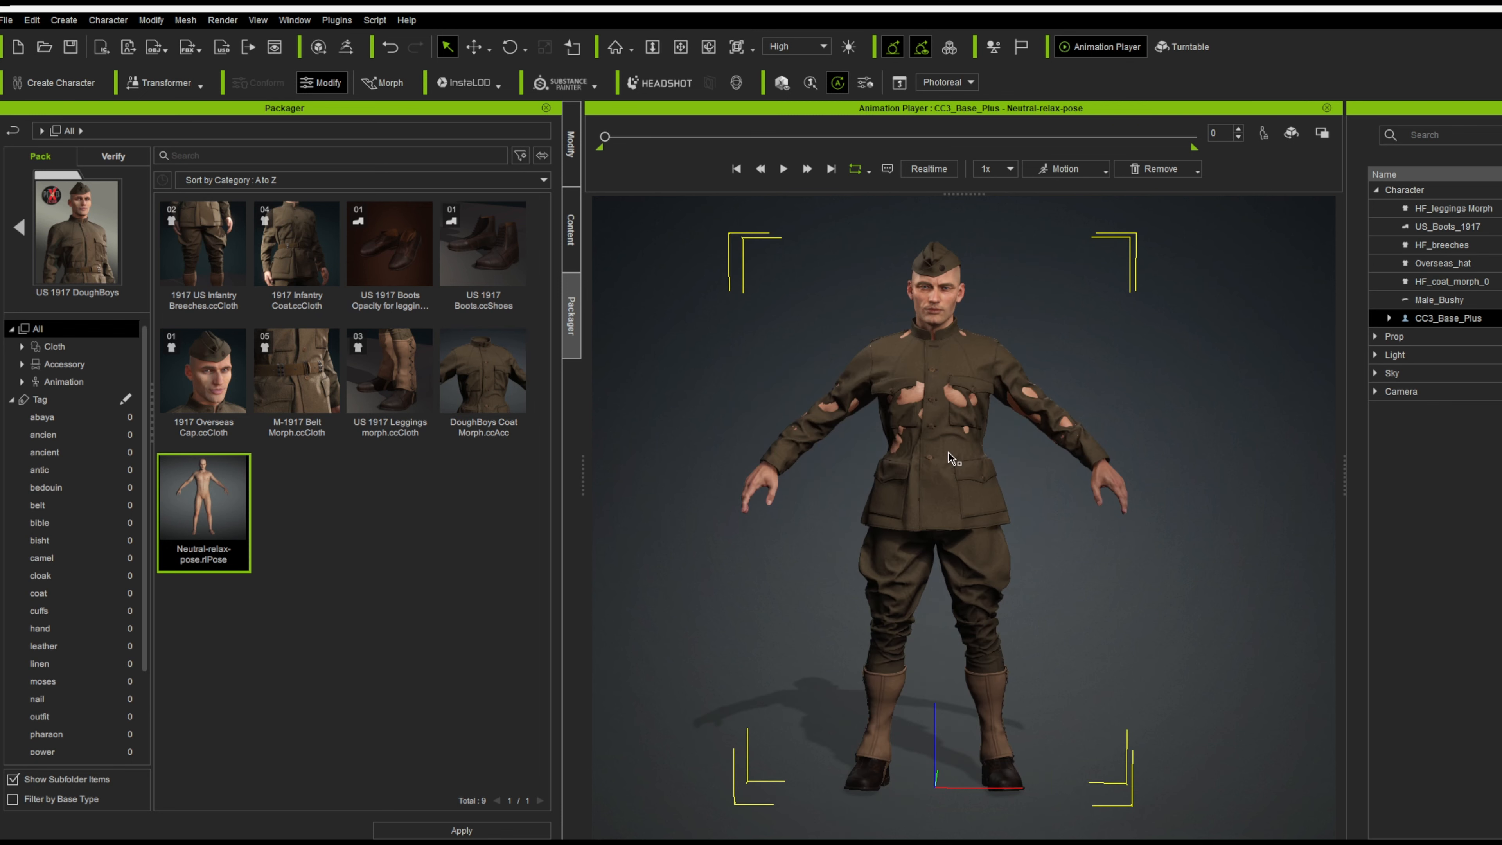
Examine the coat's front and sleeves up close for areas where the body pokes through the cloth.
{"action": "scroll", "coordinate": [896, 429], "scroll_direction": "up", "scroll_amount": 1}
{"action": "middle_click_drag", "start_coordinate": [844, 497], "coordinate": [887, 617]}
{"action": "left_click_drag", "start_coordinate": [887, 617], "coordinate": [853, 476], "text": "alt"}
{"action": "scroll", "coordinate": [854, 476], "scroll_direction": "up", "scroll_amount": 4}
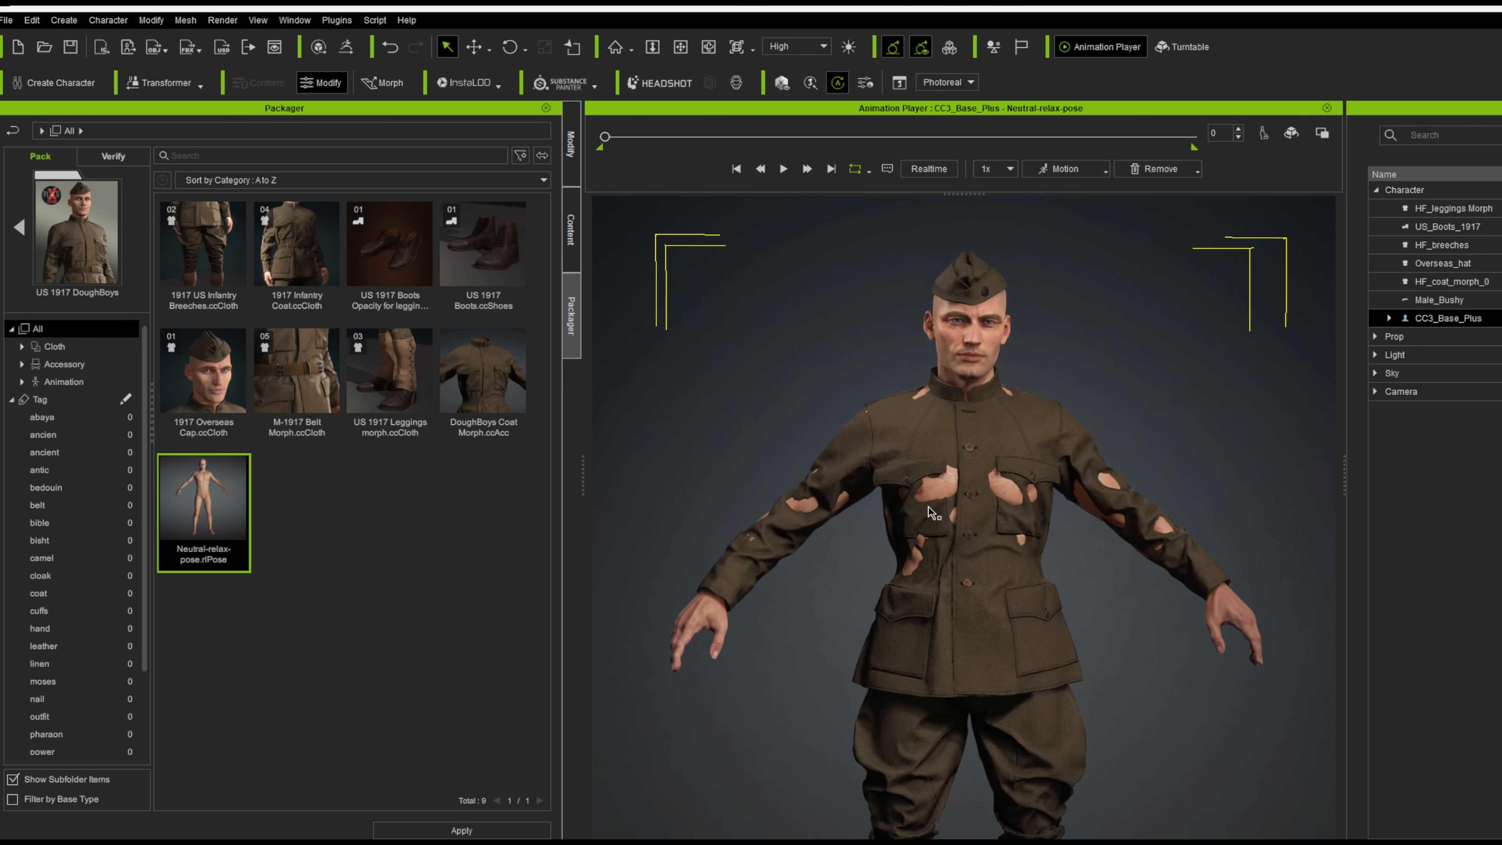
{"action": "scroll", "coordinate": [854, 477], "scroll_direction": "down", "scroll_amount": 3}
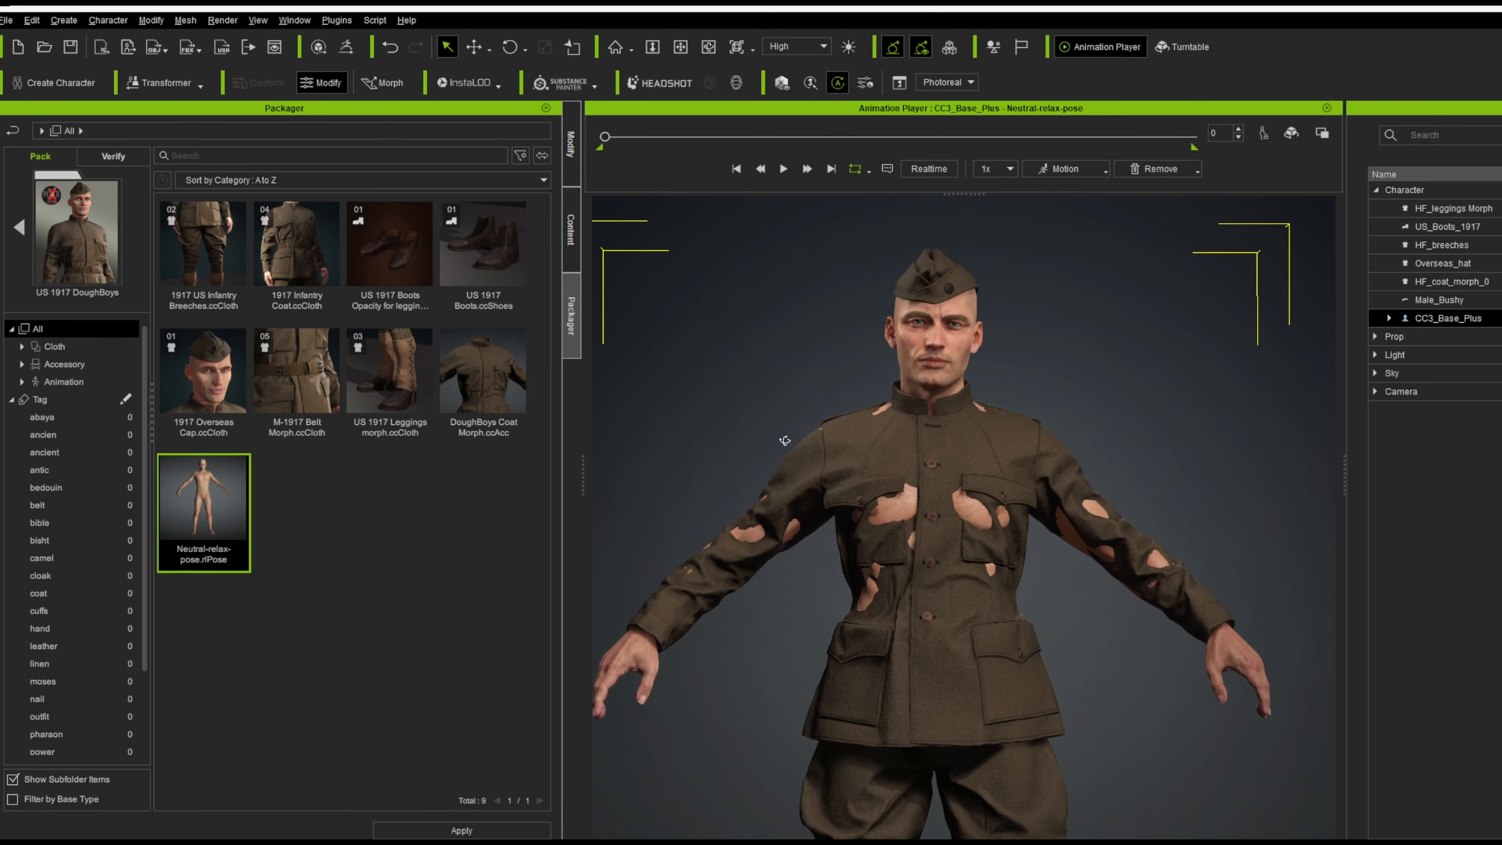
{"action": "left_click_drag", "start_coordinate": [898, 485], "coordinate": [954, 536], "text": "alt"}
{"action": "scroll", "coordinate": [954, 536], "scroll_direction": "up", "scroll_amount": 4}
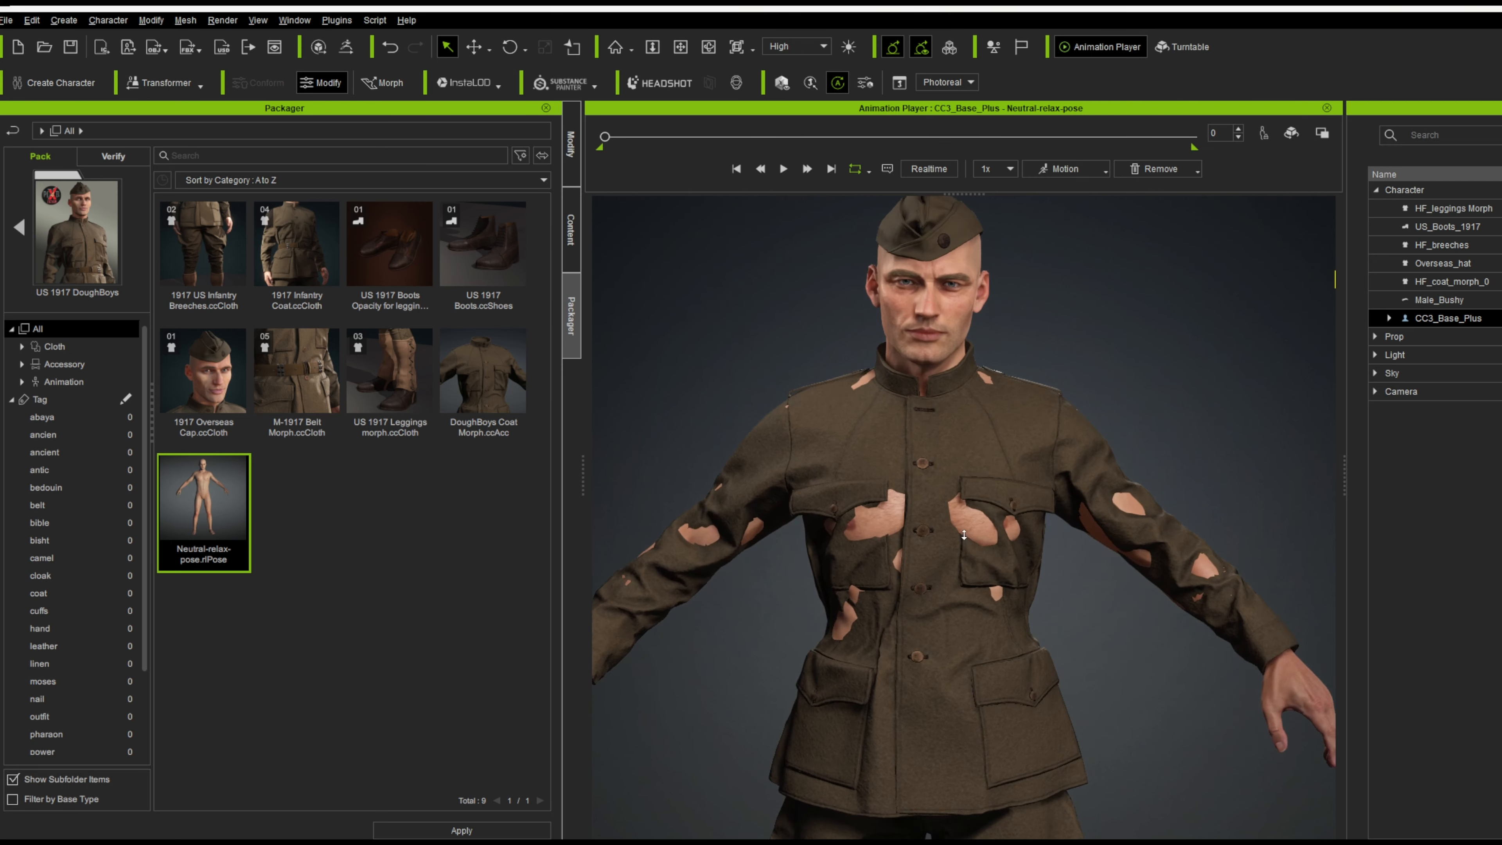
{"action": "scroll", "coordinate": [954, 542], "scroll_direction": "down", "scroll_amount": 5}
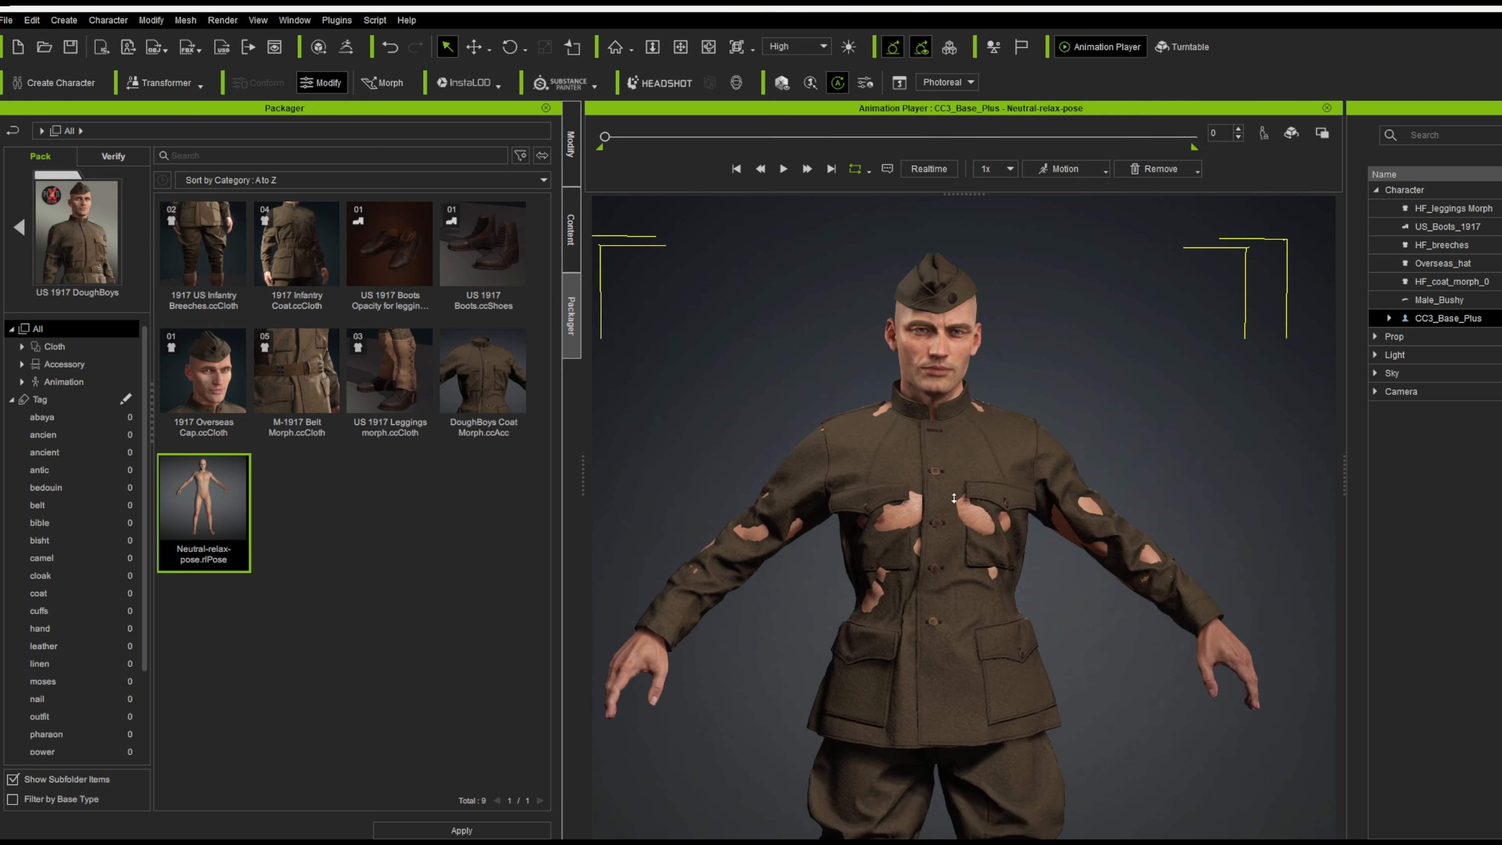
{"action": "left_click_drag", "start_coordinate": [931, 477], "coordinate": [917, 459], "text": "alt"}
{"action": "left_click", "coordinate": [955, 455]}
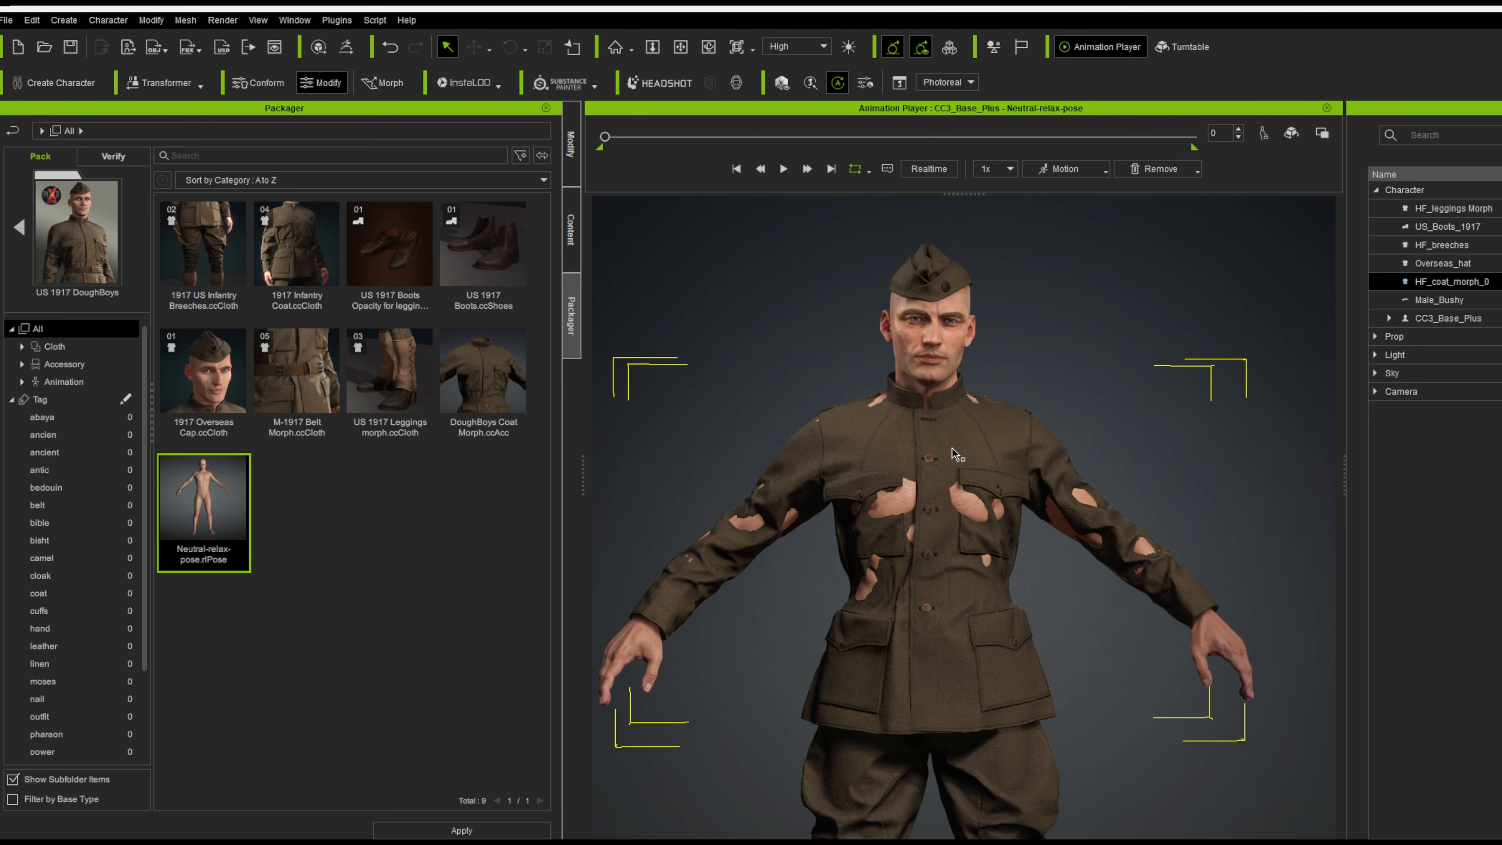
{"action": "scroll", "coordinate": [952, 451], "scroll_direction": "down", "scroll_amount": 2}
{"action": "left_click_drag", "start_coordinate": [956, 455], "coordinate": [928, 418], "text": "alt"}
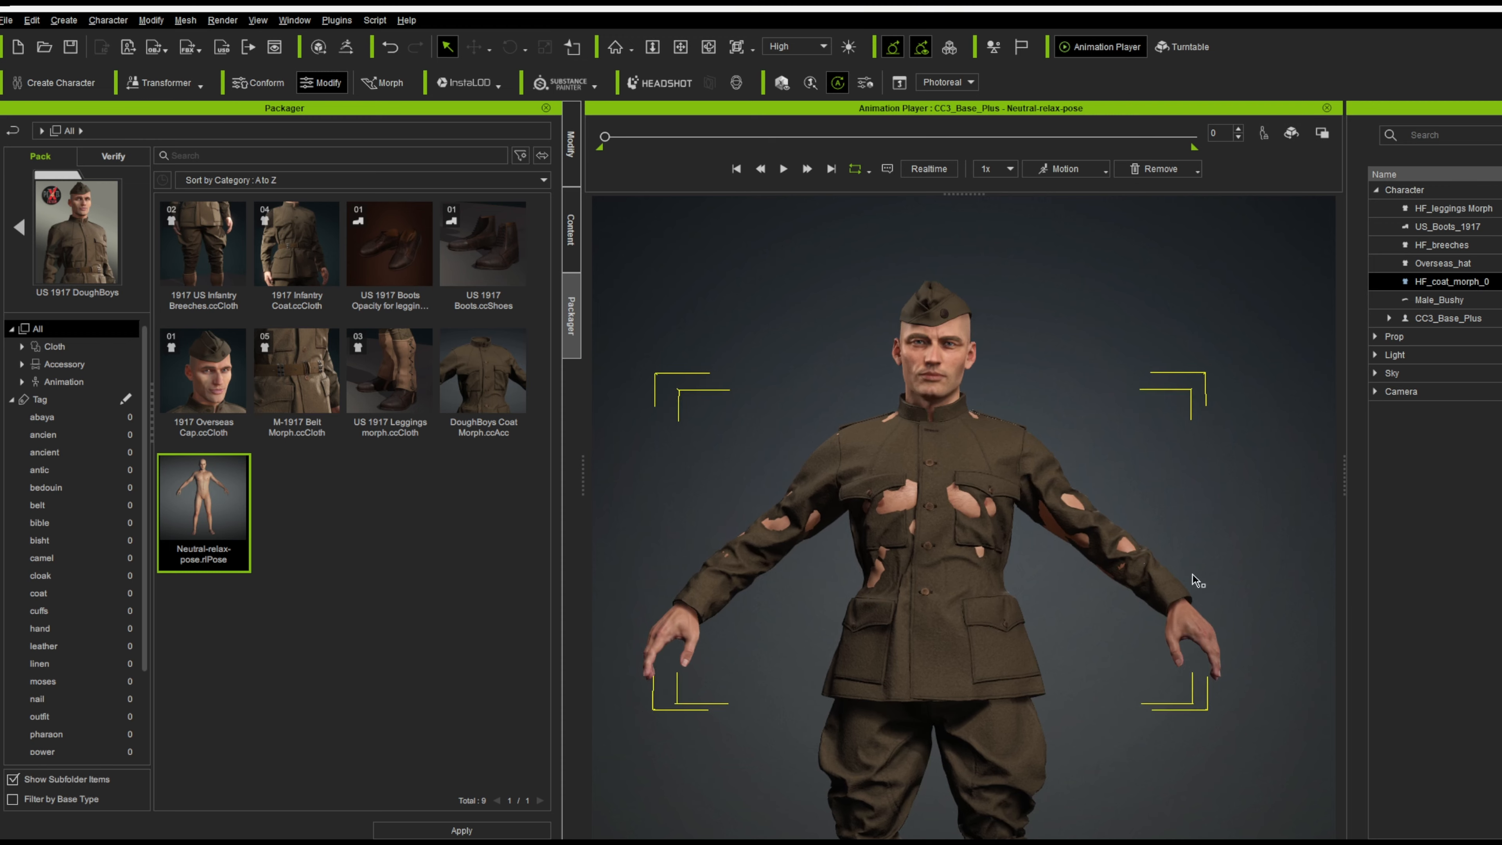
{"action": "scroll", "coordinate": [834, 493], "scroll_direction": "up", "scroll_amount": 8}
{"action": "left_click_drag", "start_coordinate": [834, 493], "coordinate": [804, 499], "text": "alt"}
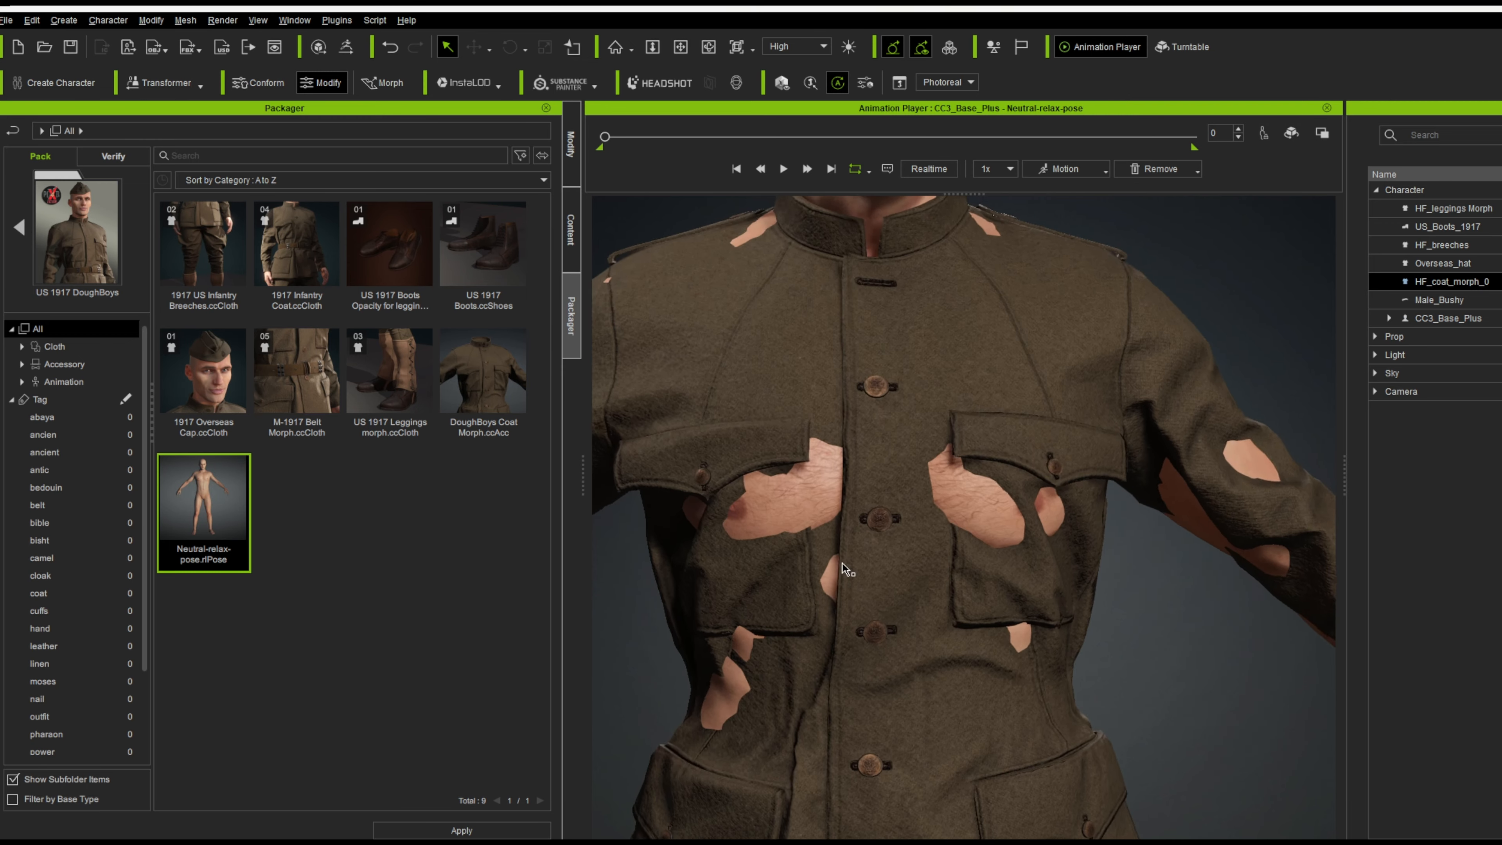
{"action": "left_click_drag", "start_coordinate": [804, 499], "coordinate": [775, 505], "text": "alt"}
{"action": "left_click_drag", "start_coordinate": [775, 504], "coordinate": [742, 510], "text": "alt"}
{"action": "left_click_drag", "start_coordinate": [742, 510], "coordinate": [711, 516], "text": "alt"}
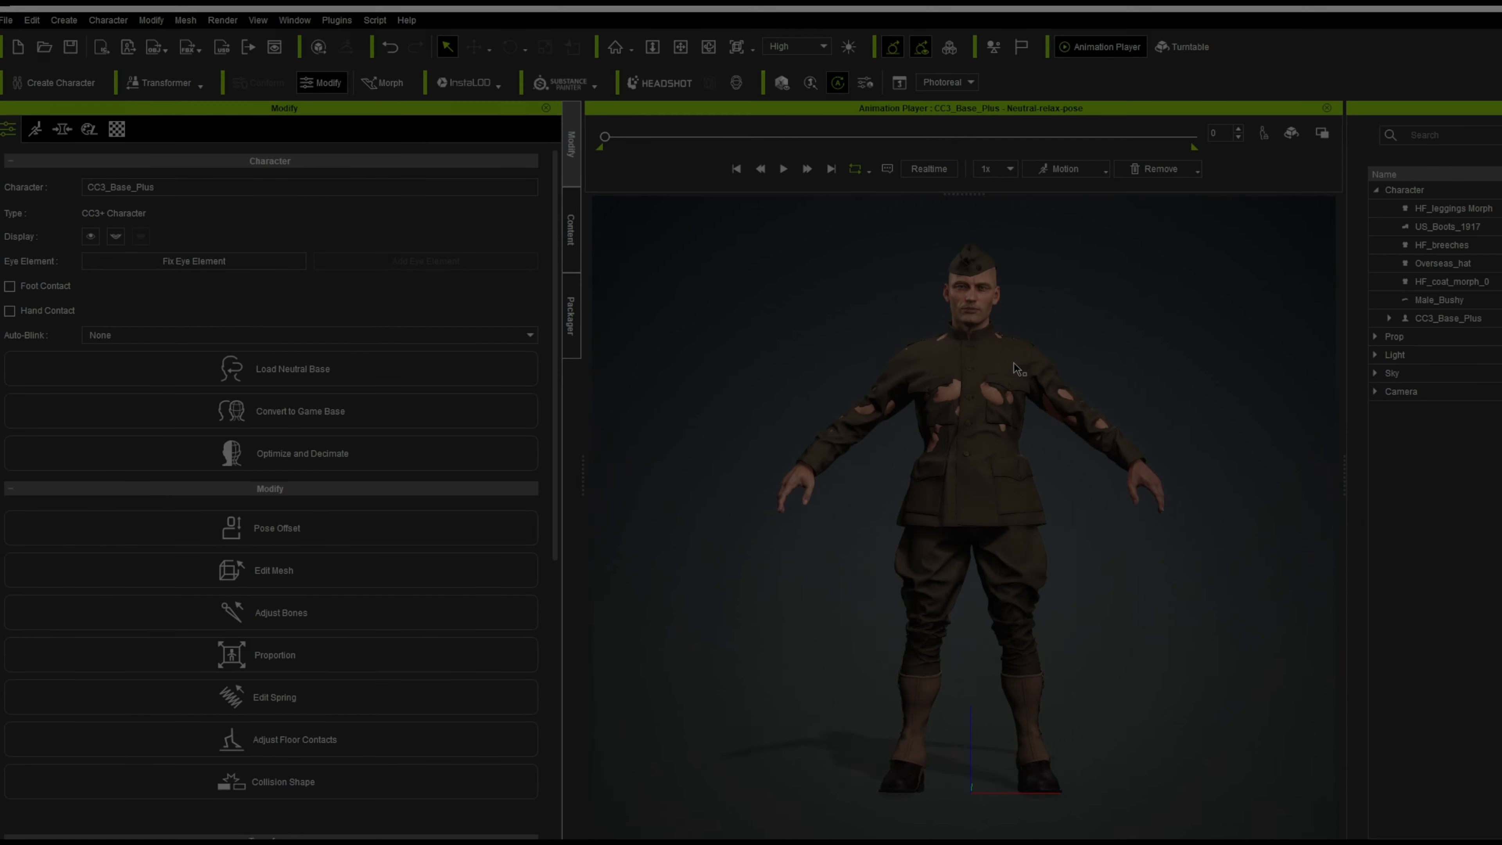
Open the Hide Body Mesh Tool for the HF_coat_morph_0 coat and switch the hidden groups to Advanced.
{"action": "left_click", "coordinate": [1016, 368]}
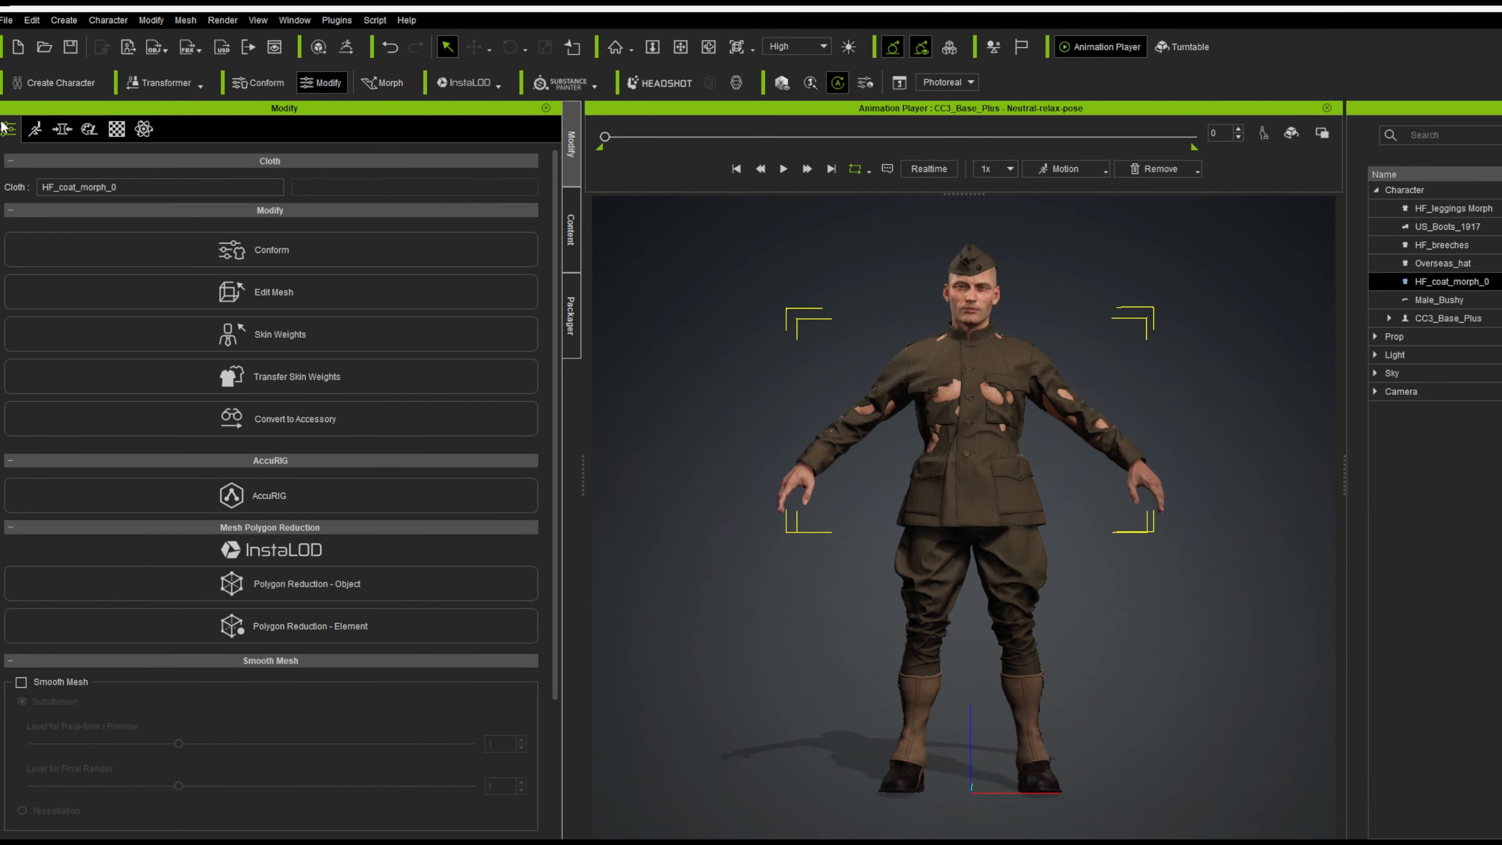
{"action": "scroll", "coordinate": [295, 429], "scroll_direction": "down", "scroll_amount": 3}
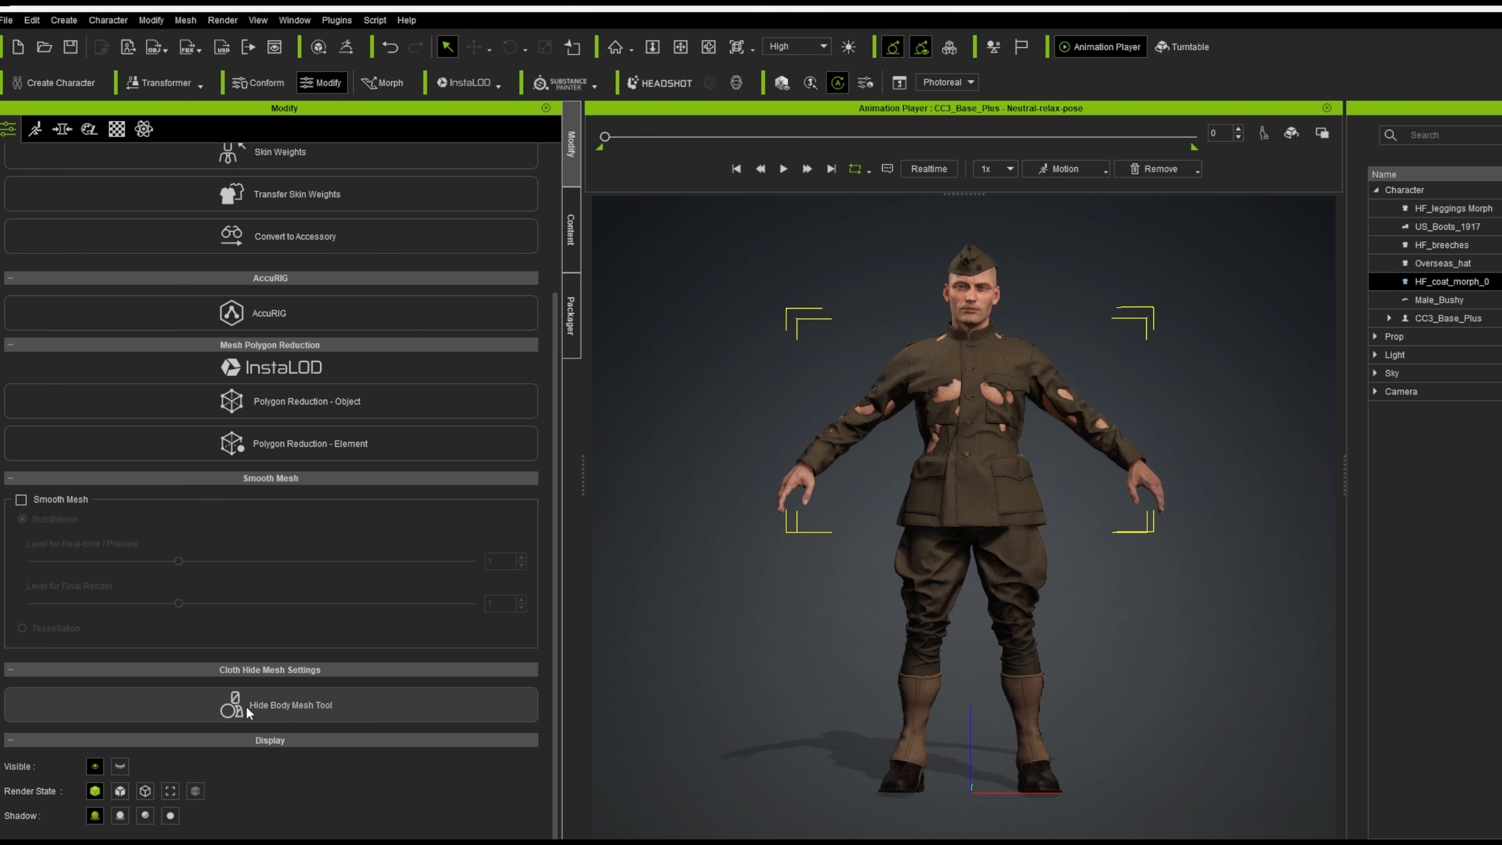
{"action": "left_click", "coordinate": [245, 706]}
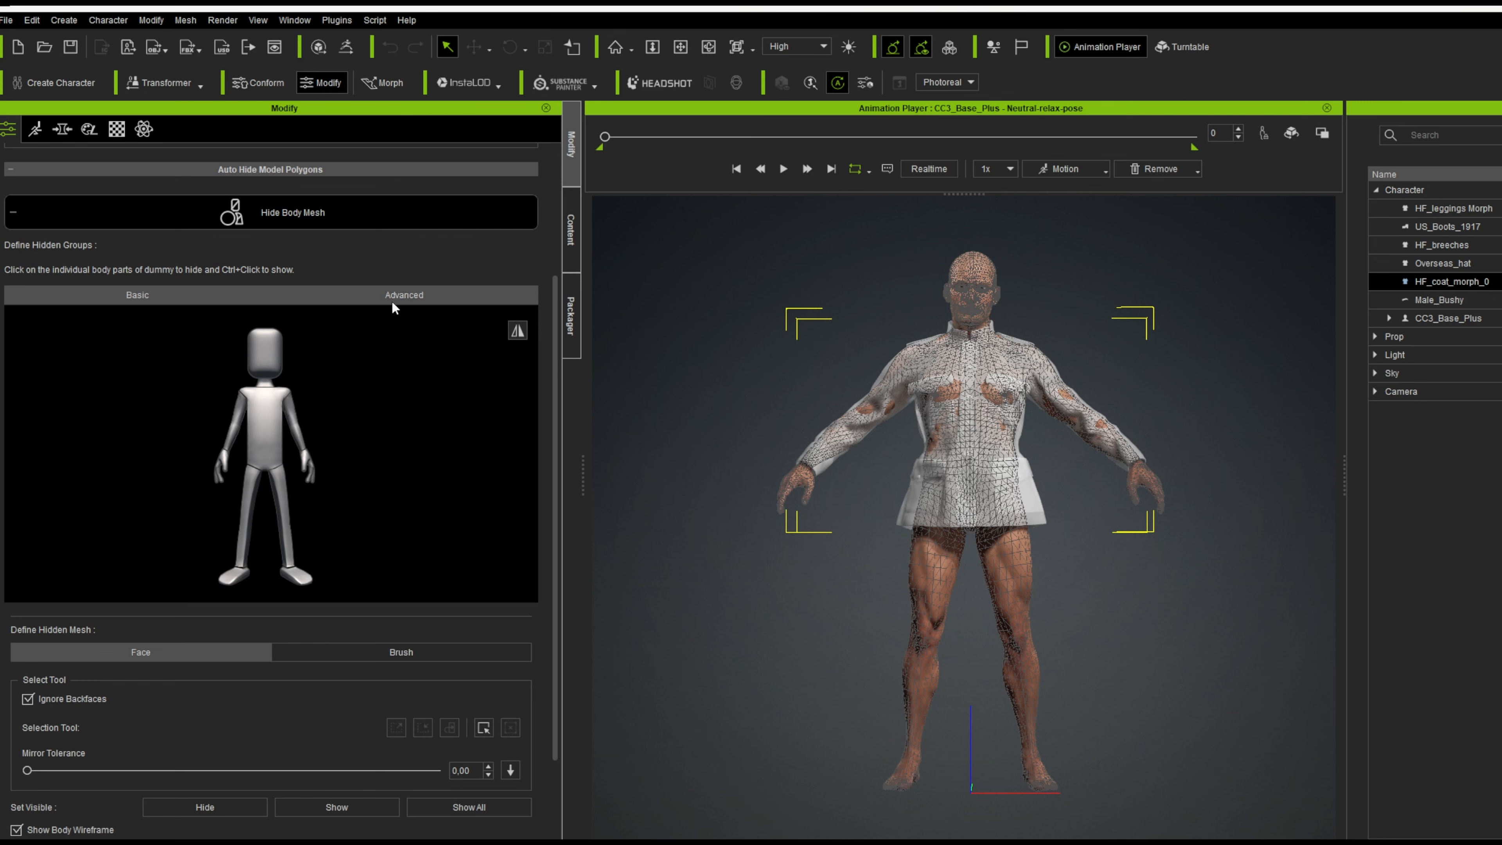
{"action": "left_click", "coordinate": [394, 302]}
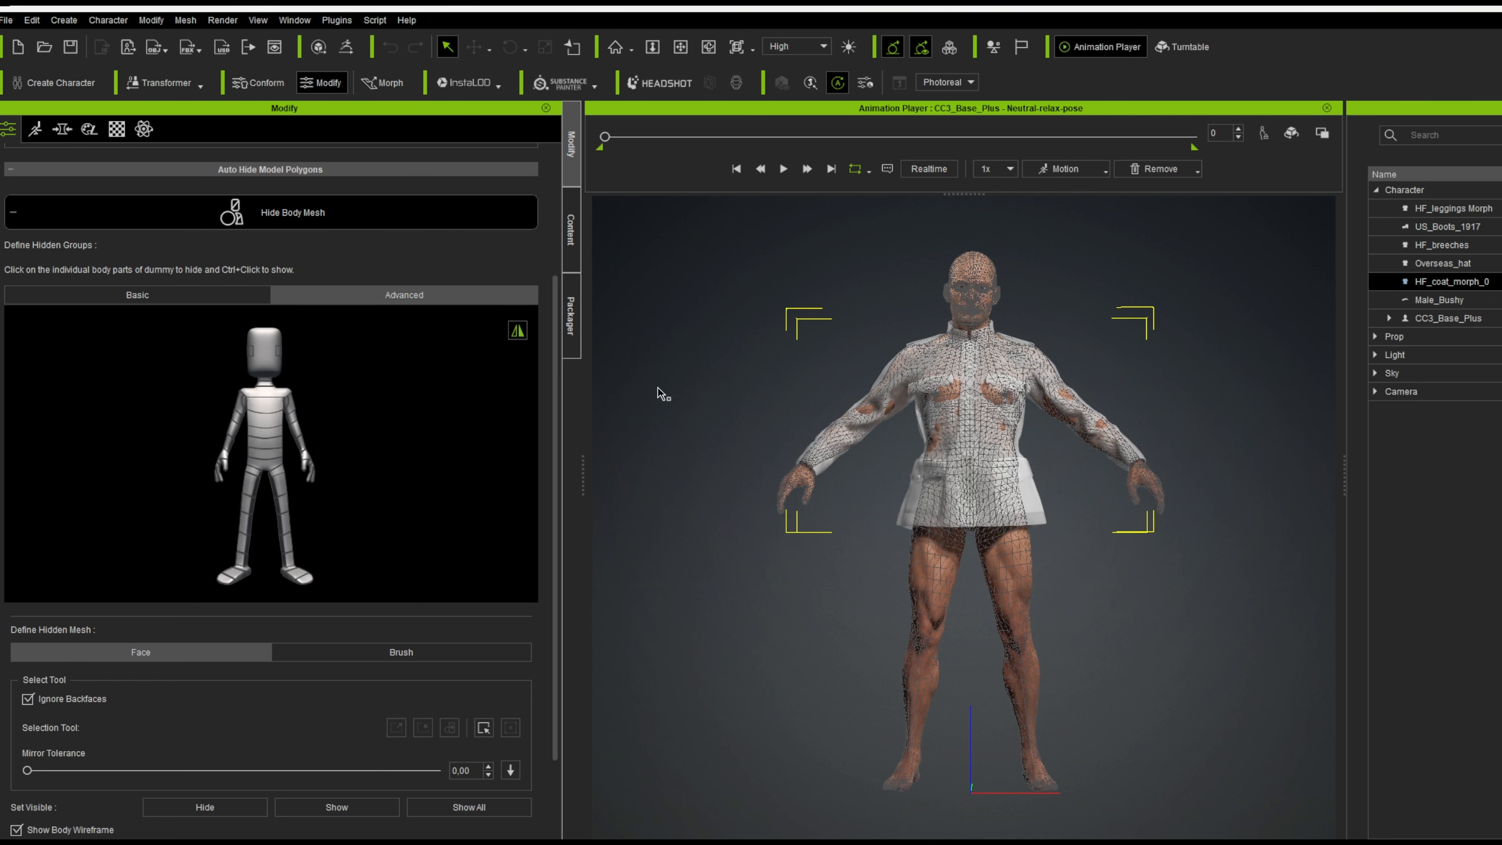
Hide the body mesh segments of the torso under the coat, from the chest down to the hips.
{"action": "scroll", "coordinate": [794, 364], "scroll_direction": "up", "scroll_amount": 6}
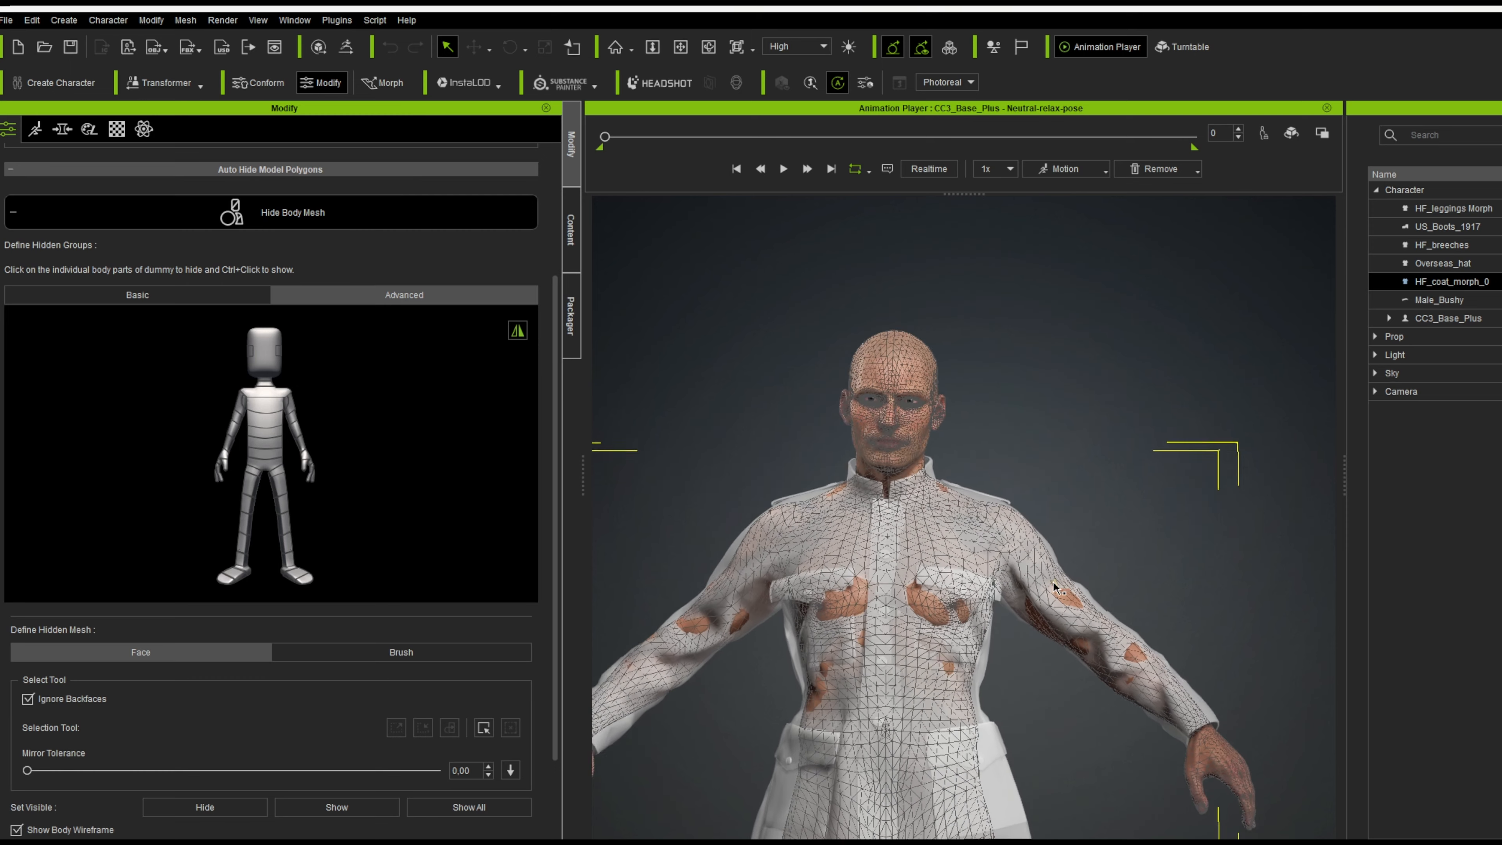
{"action": "scroll", "coordinate": [1053, 586], "scroll_direction": "up", "scroll_amount": 5}
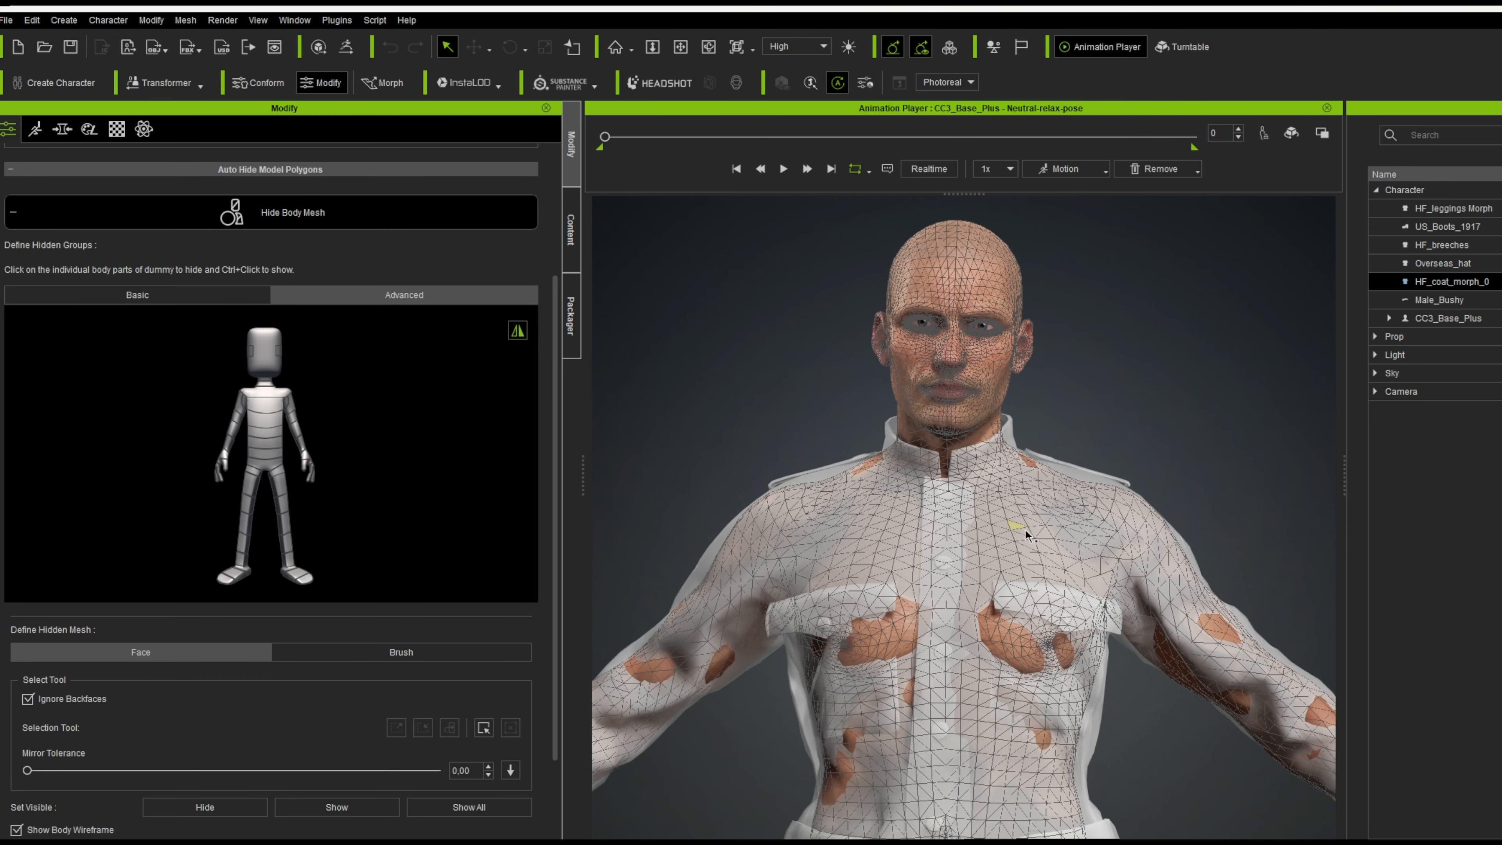
{"action": "scroll", "coordinate": [1046, 478], "scroll_direction": "down", "scroll_amount": 2}
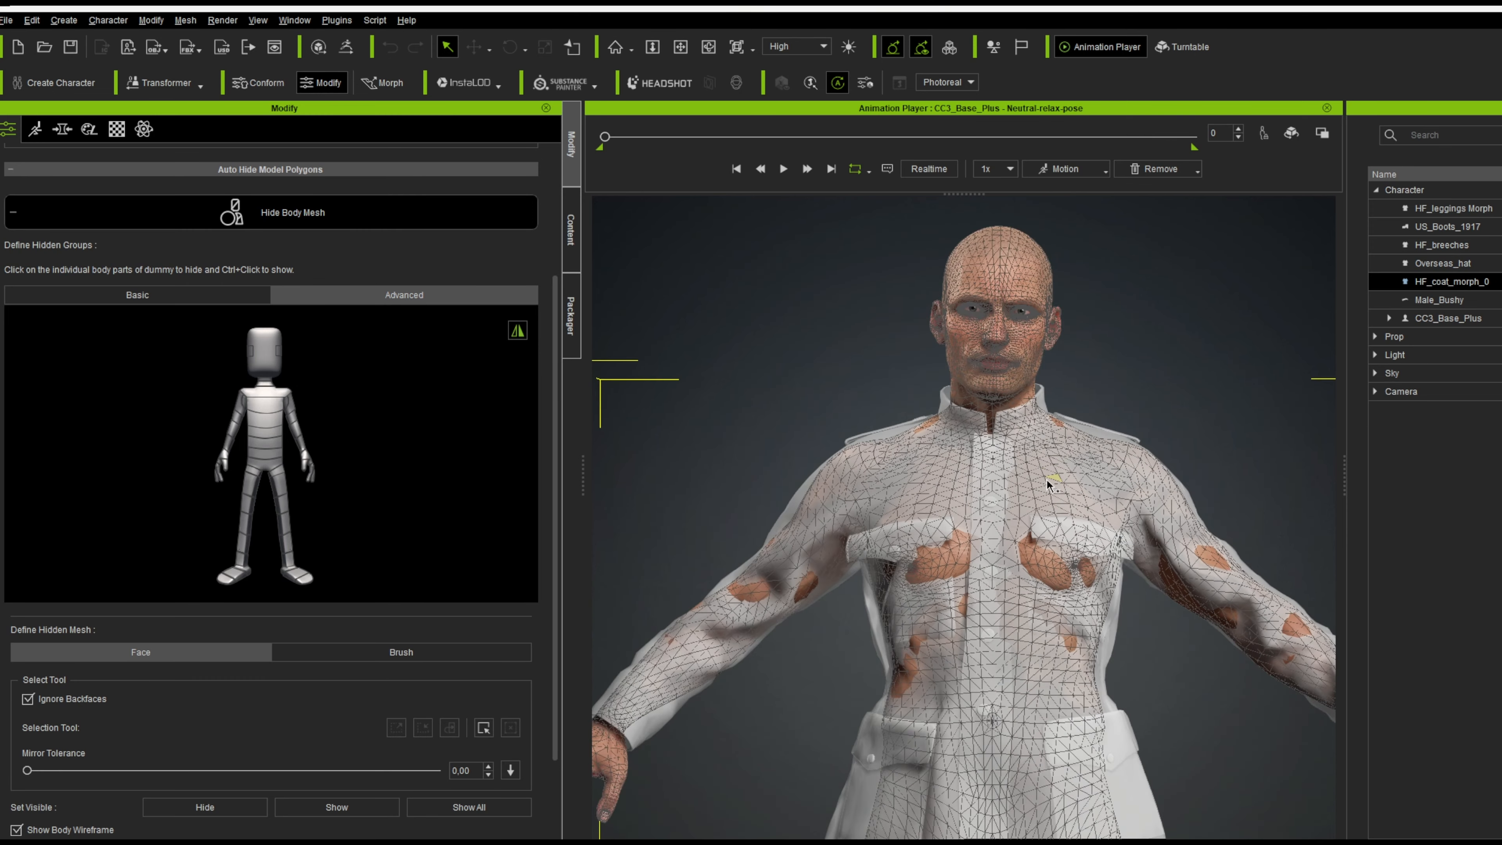
{"action": "left_click", "coordinate": [262, 393]}
{"action": "left_click", "coordinate": [261, 420]}
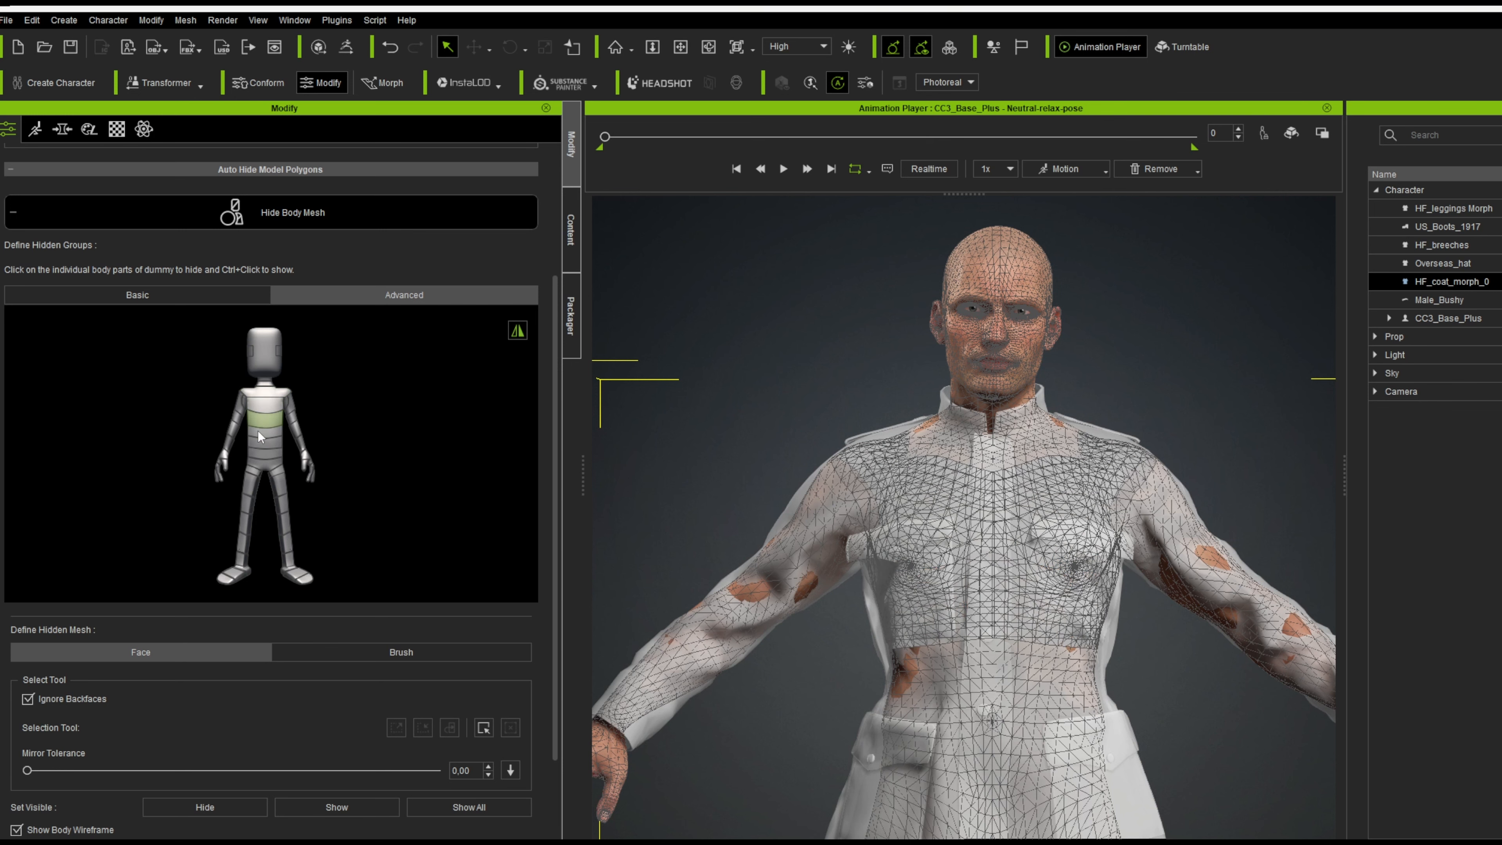
{"action": "left_click", "coordinate": [259, 434]}
{"action": "left_click", "coordinate": [259, 445]}
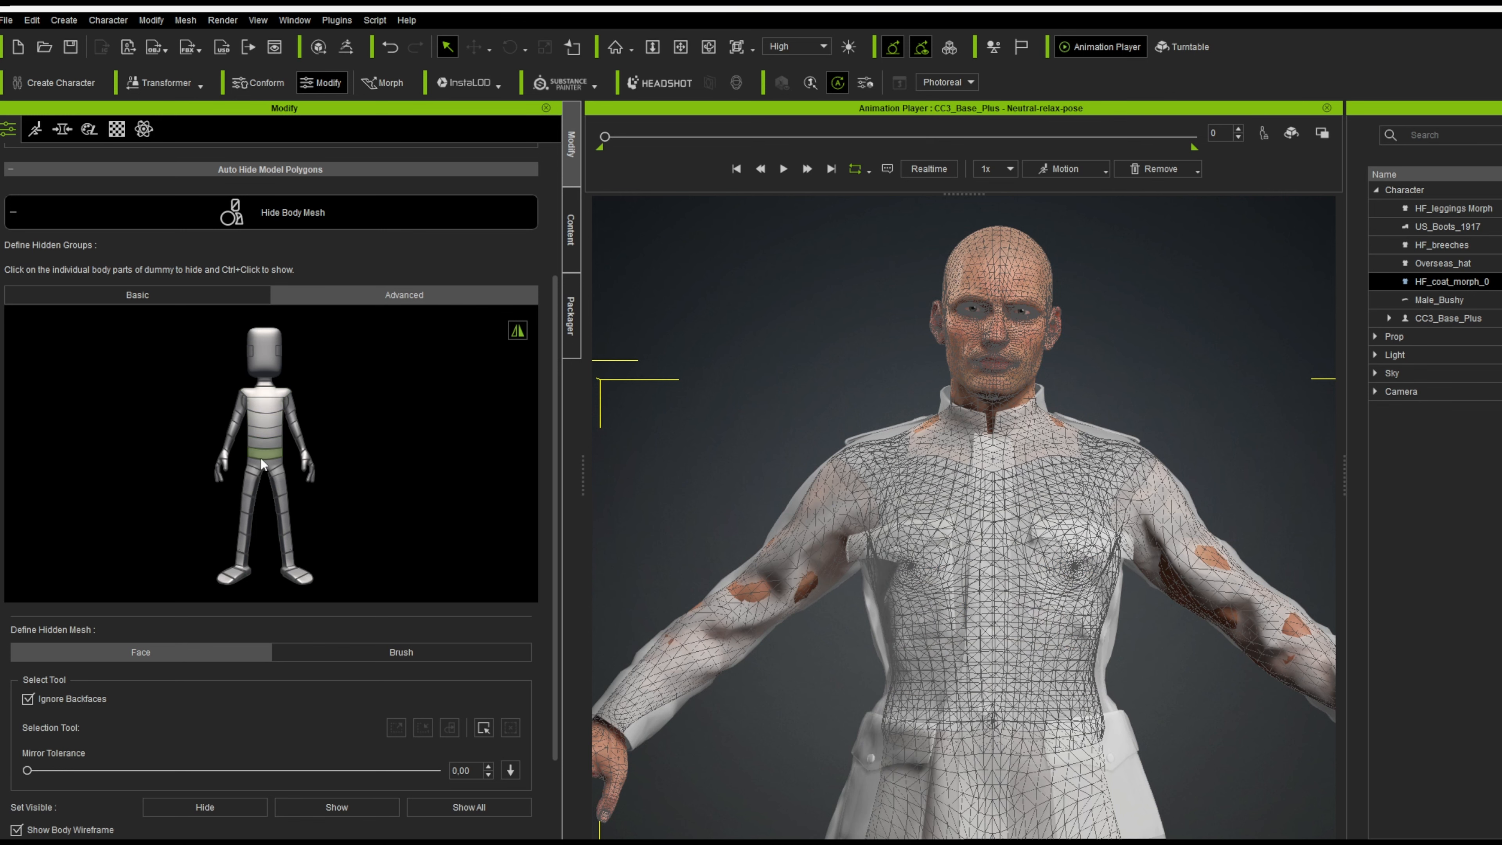
{"action": "left_click", "coordinate": [262, 455]}
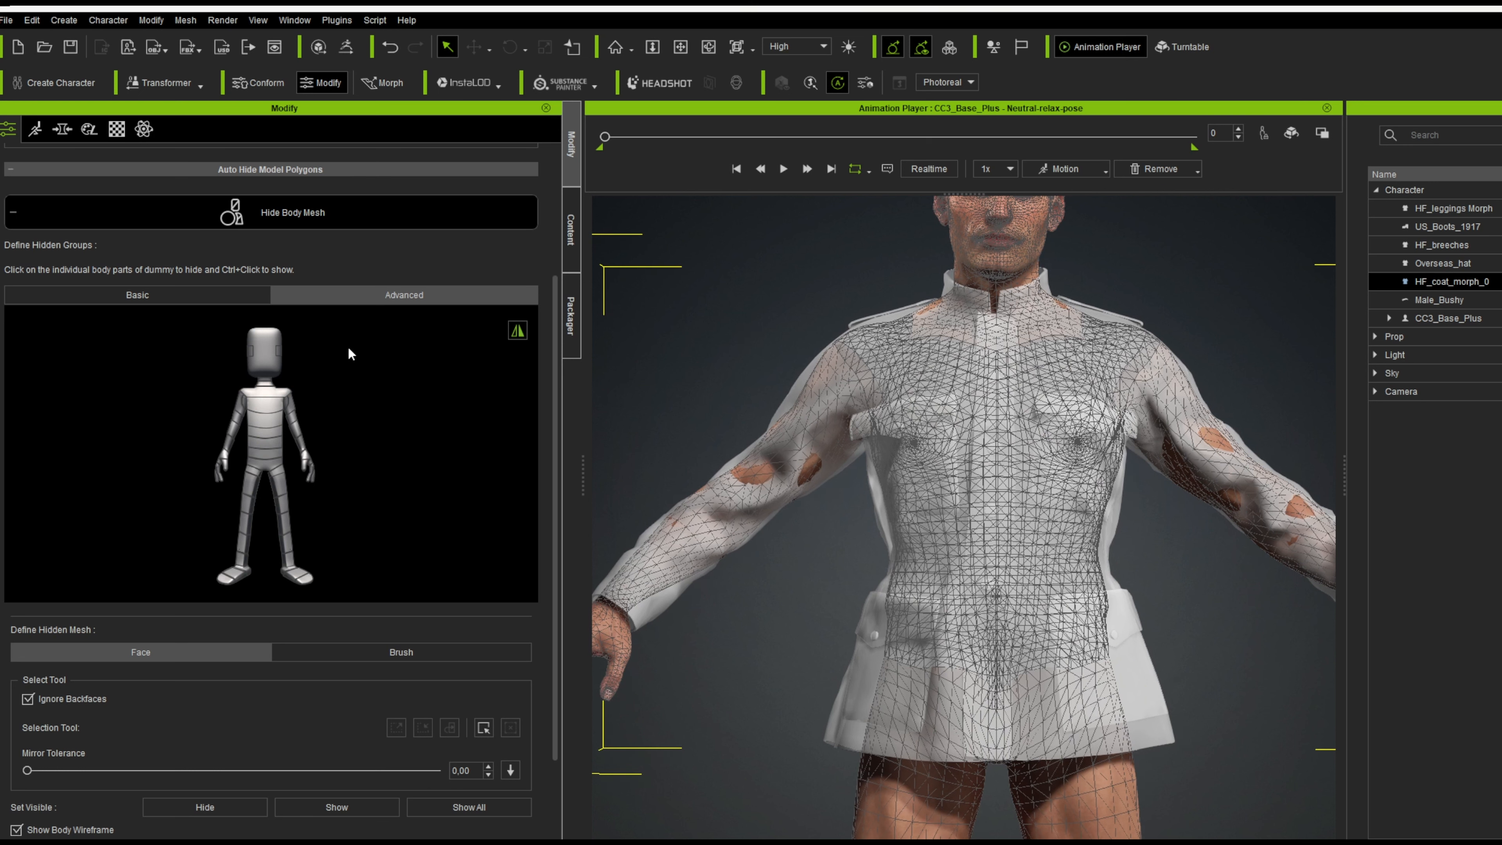
Hide the mirrored body mesh segments of both arms under the sleeves, from the upper arm down past the elbow.
{"action": "left_click", "coordinate": [241, 408]}
{"action": "left_click", "coordinate": [237, 421]}
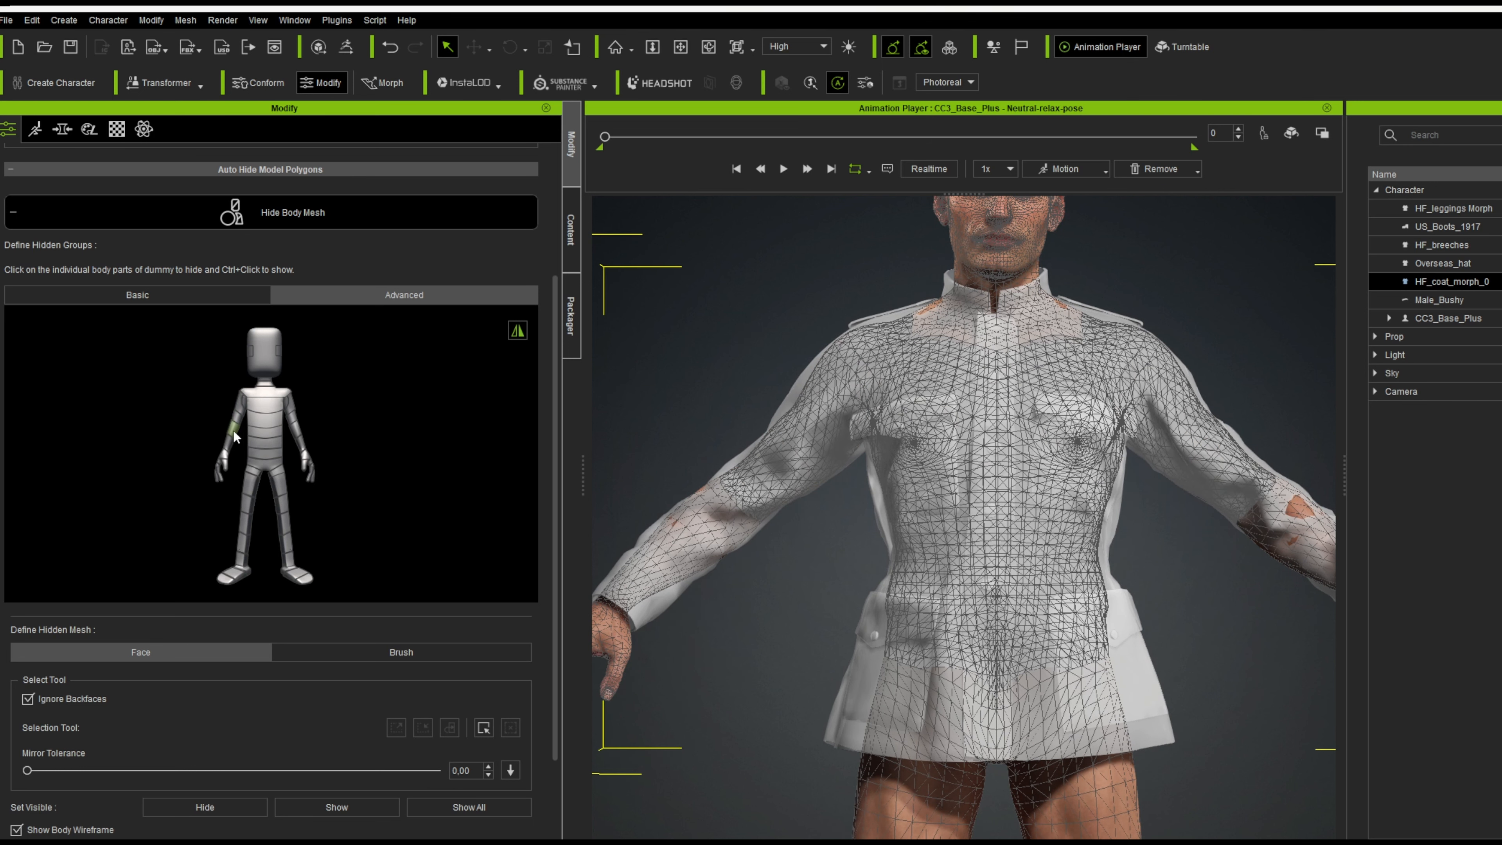
{"action": "left_click", "coordinate": [233, 430]}
Switch the hidden mesh definition to a Hide brush with a radius of 58.
{"action": "middle_click_drag", "start_coordinate": [875, 414], "coordinate": [822, 474]}
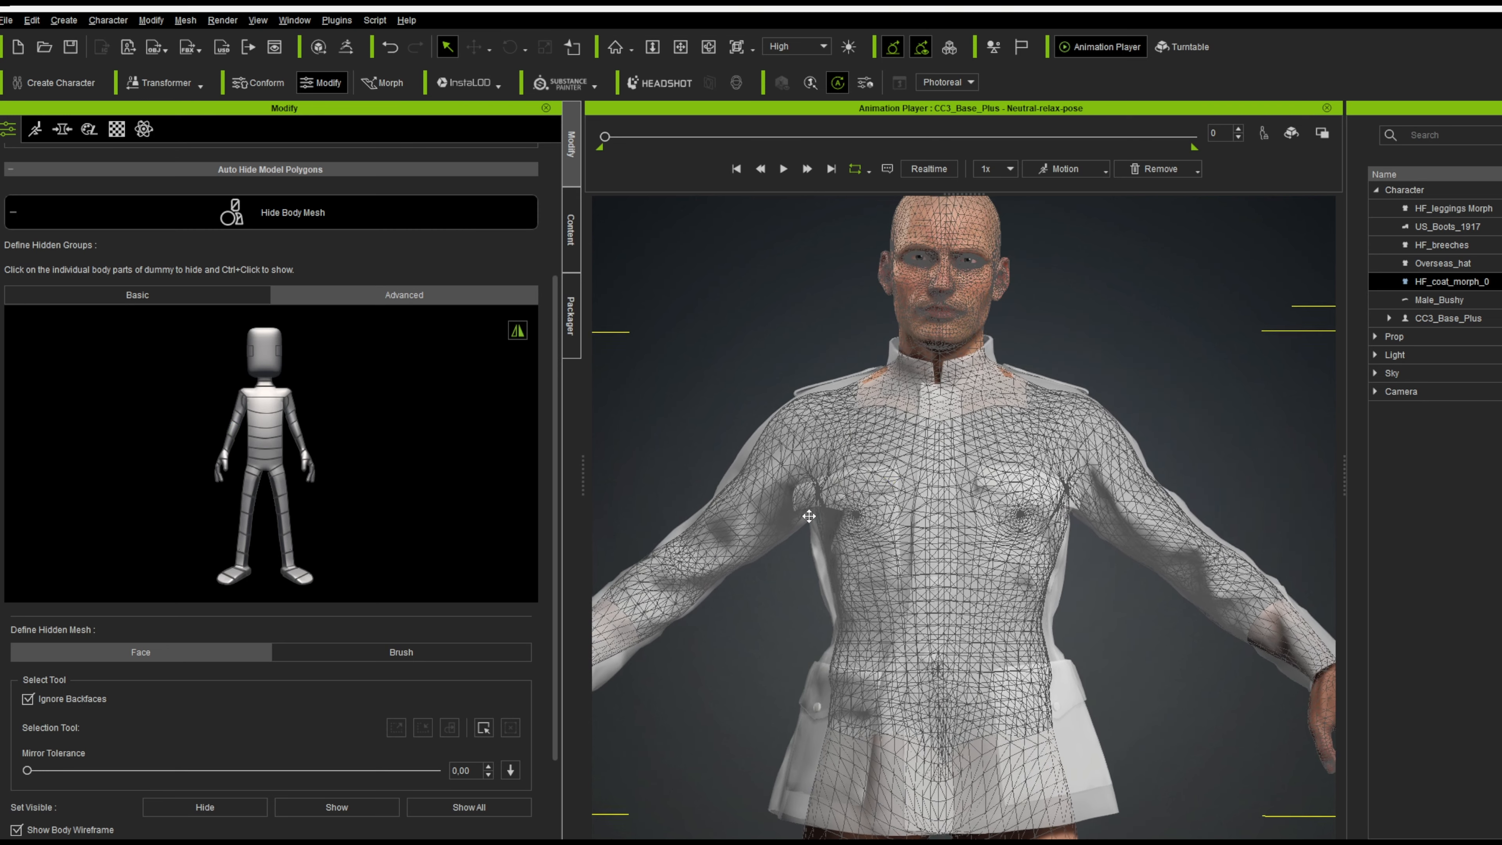
{"action": "scroll", "coordinate": [821, 448], "scroll_direction": "down", "scroll_amount": 2}
{"action": "scroll", "coordinate": [373, 521], "scroll_direction": "down", "scroll_amount": 2}
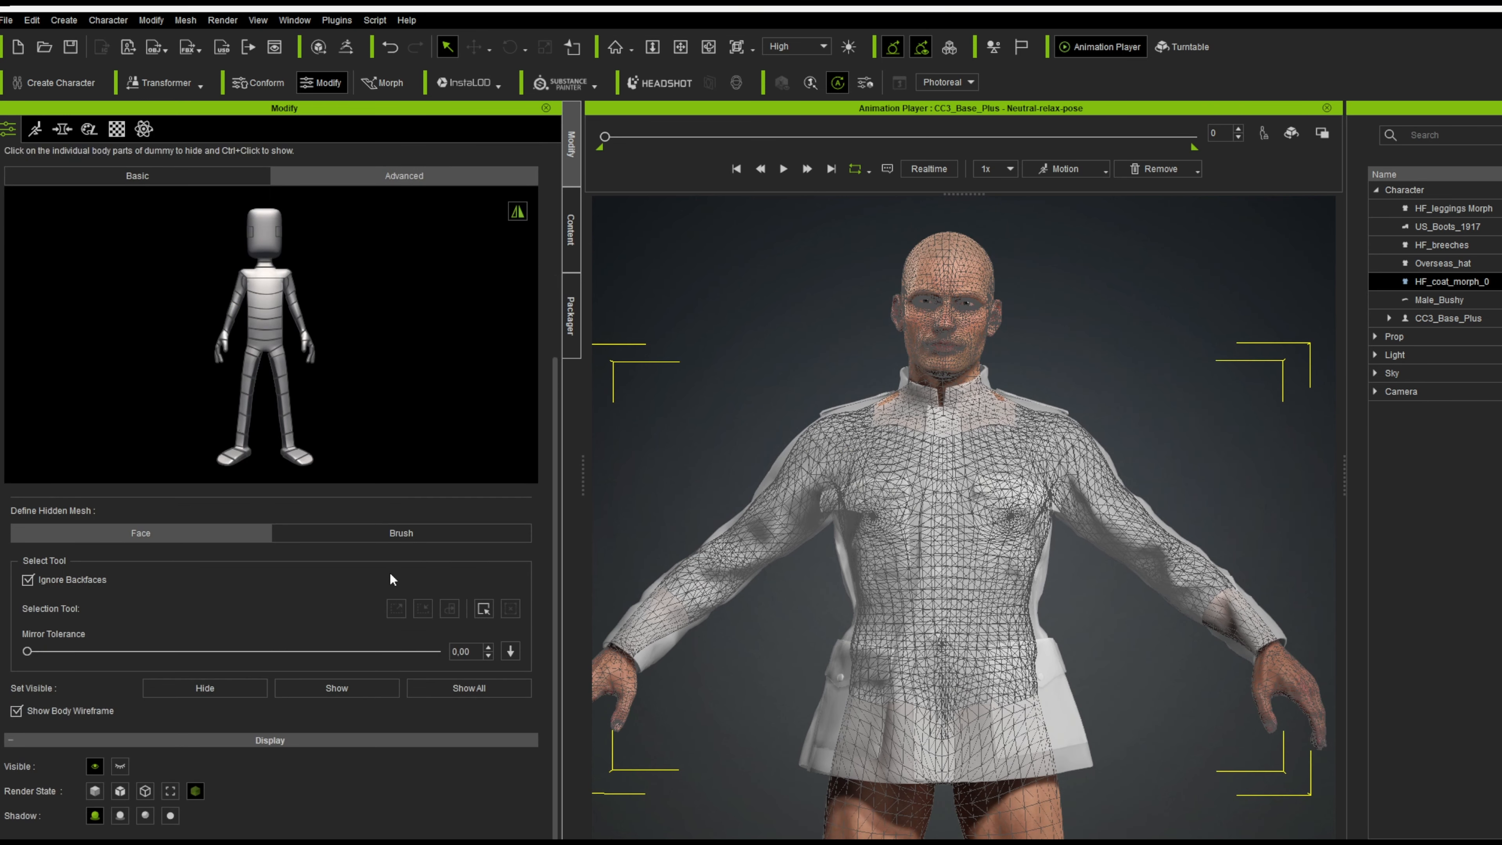
{"action": "left_click", "coordinate": [390, 533]}
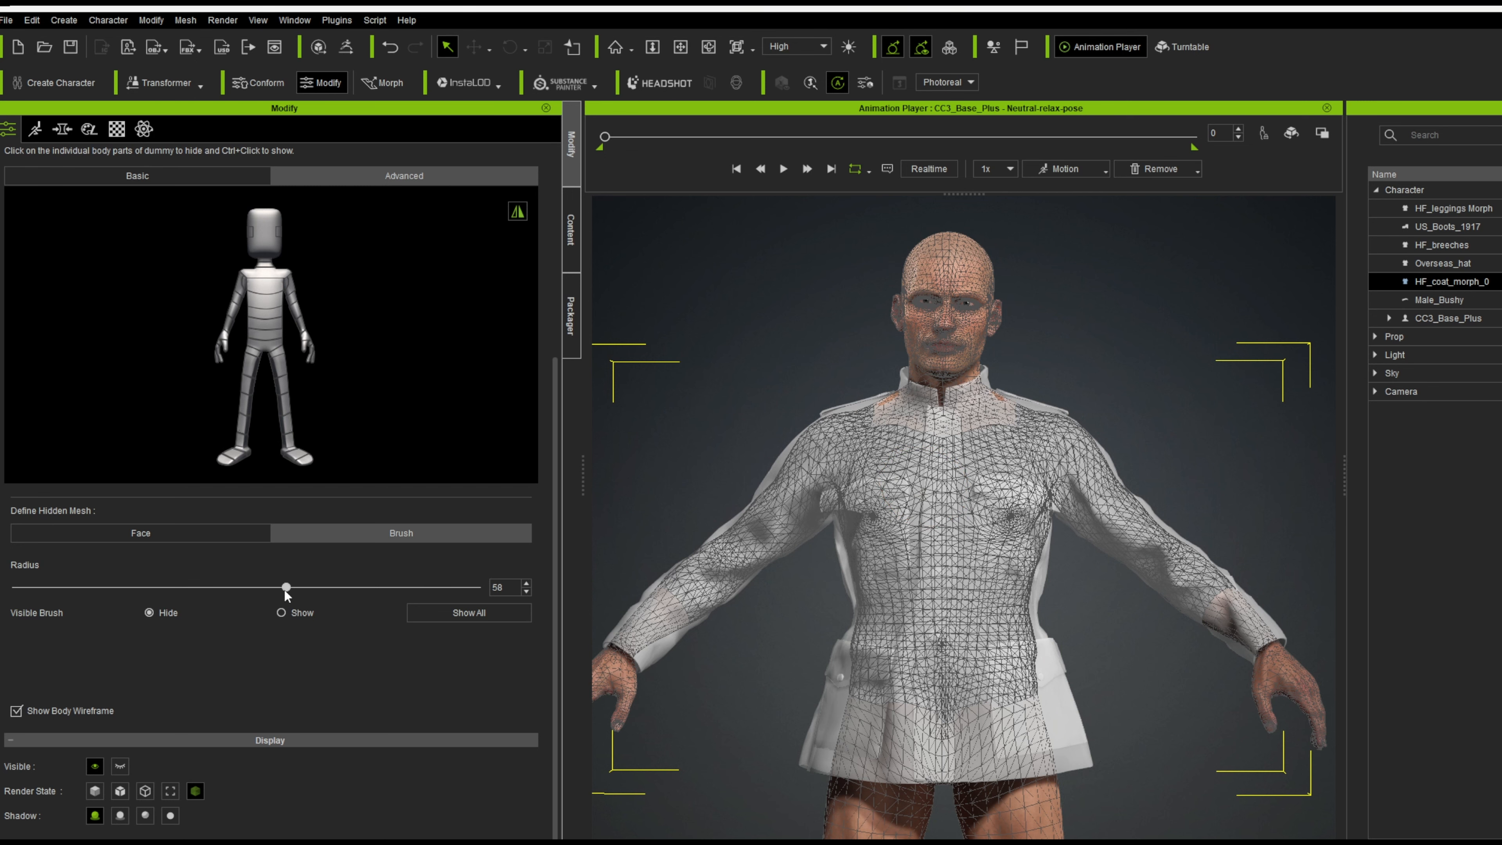
Examine both forearms from the front, back and underside for body mesh still showing inside the coat sleeves.
{"action": "scroll", "coordinate": [791, 541], "scroll_direction": "up", "scroll_amount": 2}
{"action": "middle_click_drag", "start_coordinate": [790, 531], "coordinate": [934, 502]}
{"action": "right_click_drag", "start_coordinate": [934, 503], "coordinate": [919, 521]}
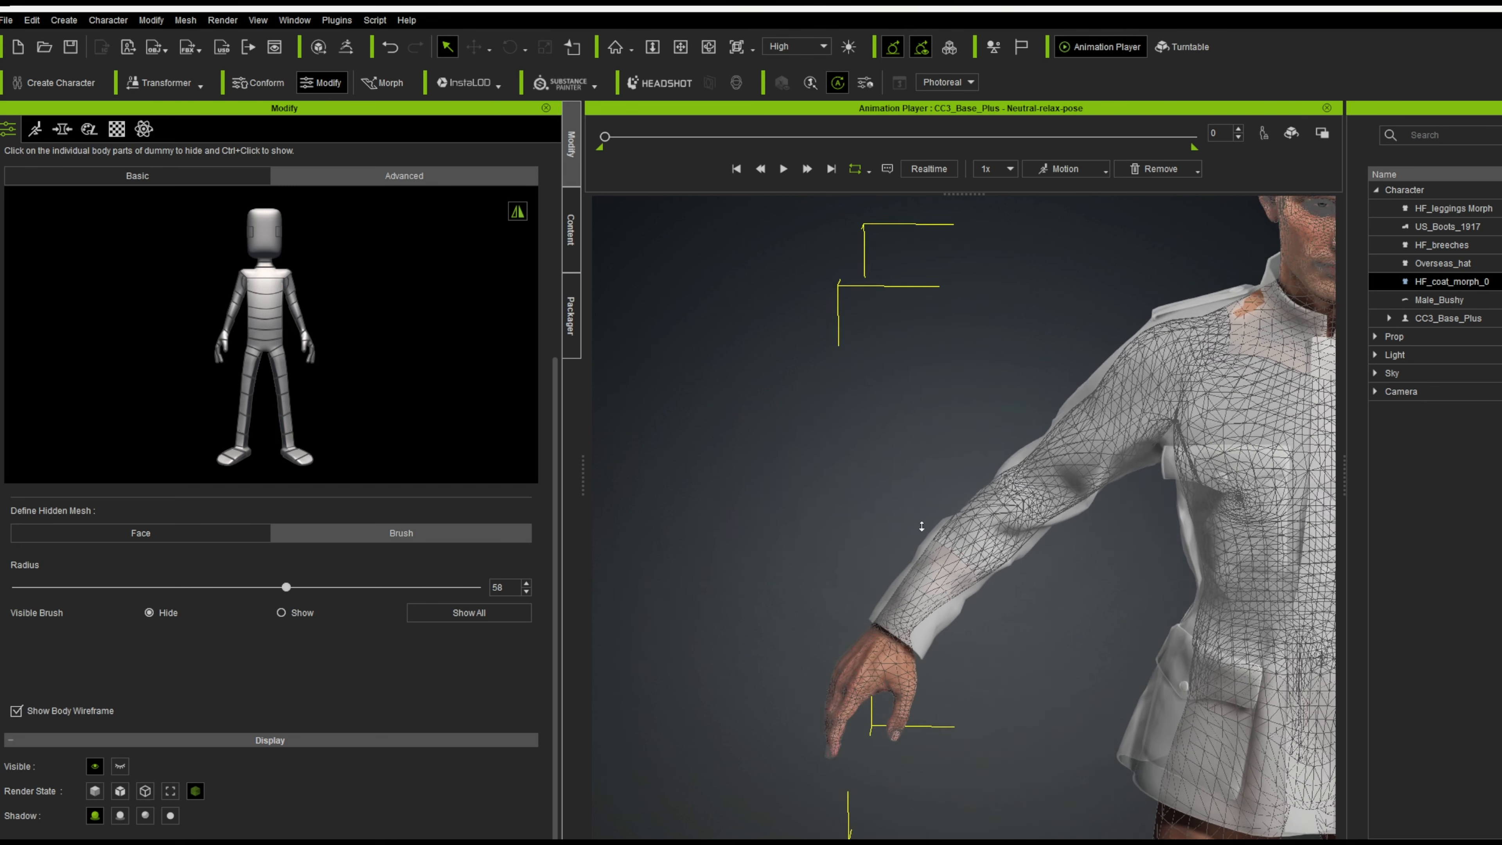
{"action": "scroll", "coordinate": [928, 532], "scroll_direction": "up", "scroll_amount": 3}
{"action": "scroll", "coordinate": [948, 566], "scroll_direction": "up", "scroll_amount": 3}
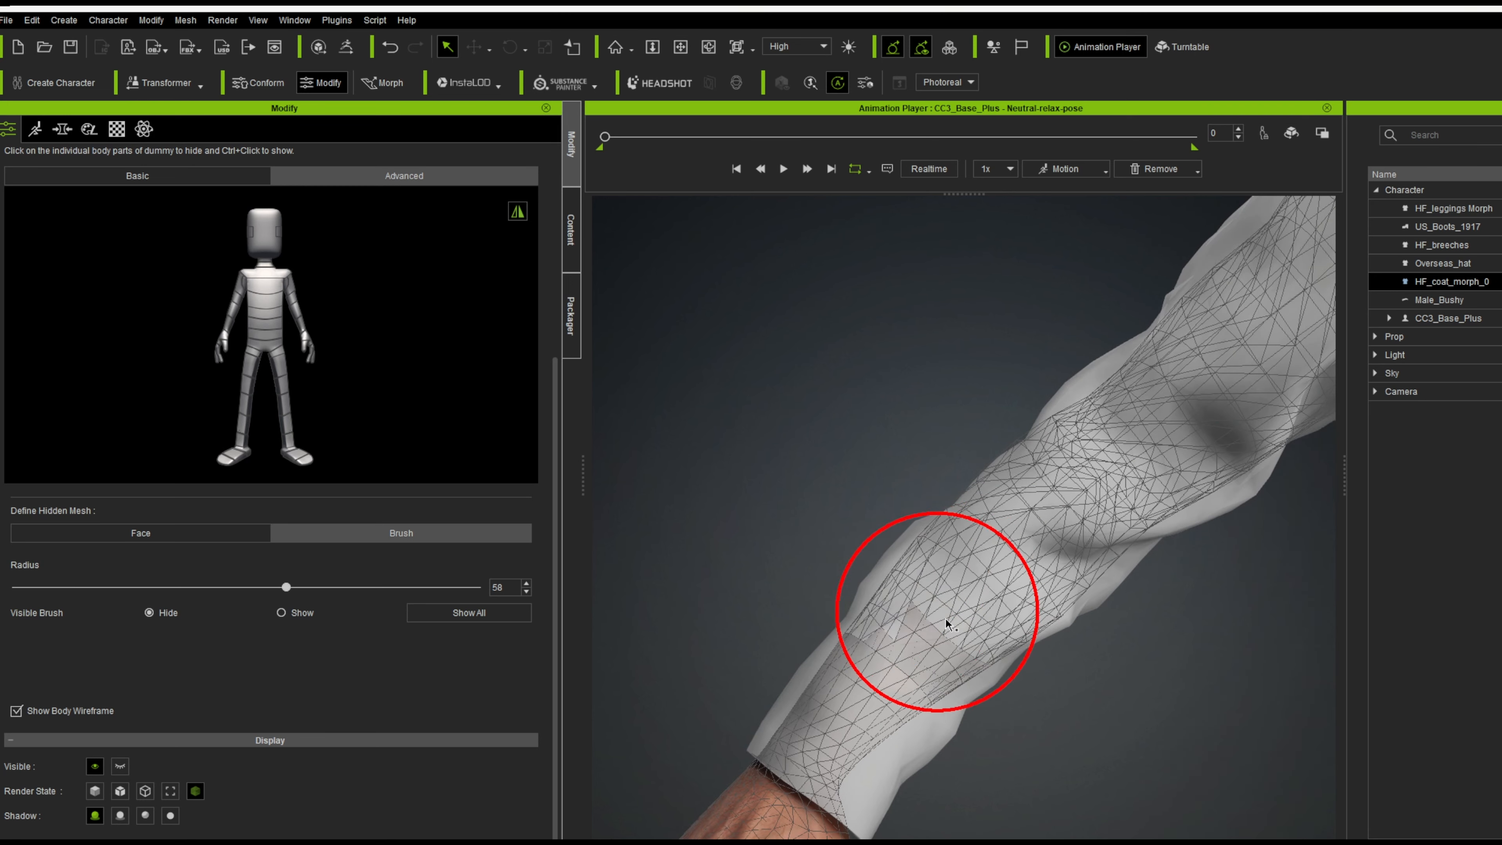
{"action": "left_click_drag", "start_coordinate": [952, 597], "coordinate": [1173, 246], "text": "alt"}
{"action": "scroll", "coordinate": [1094, 349], "scroll_direction": "down", "scroll_amount": 3}
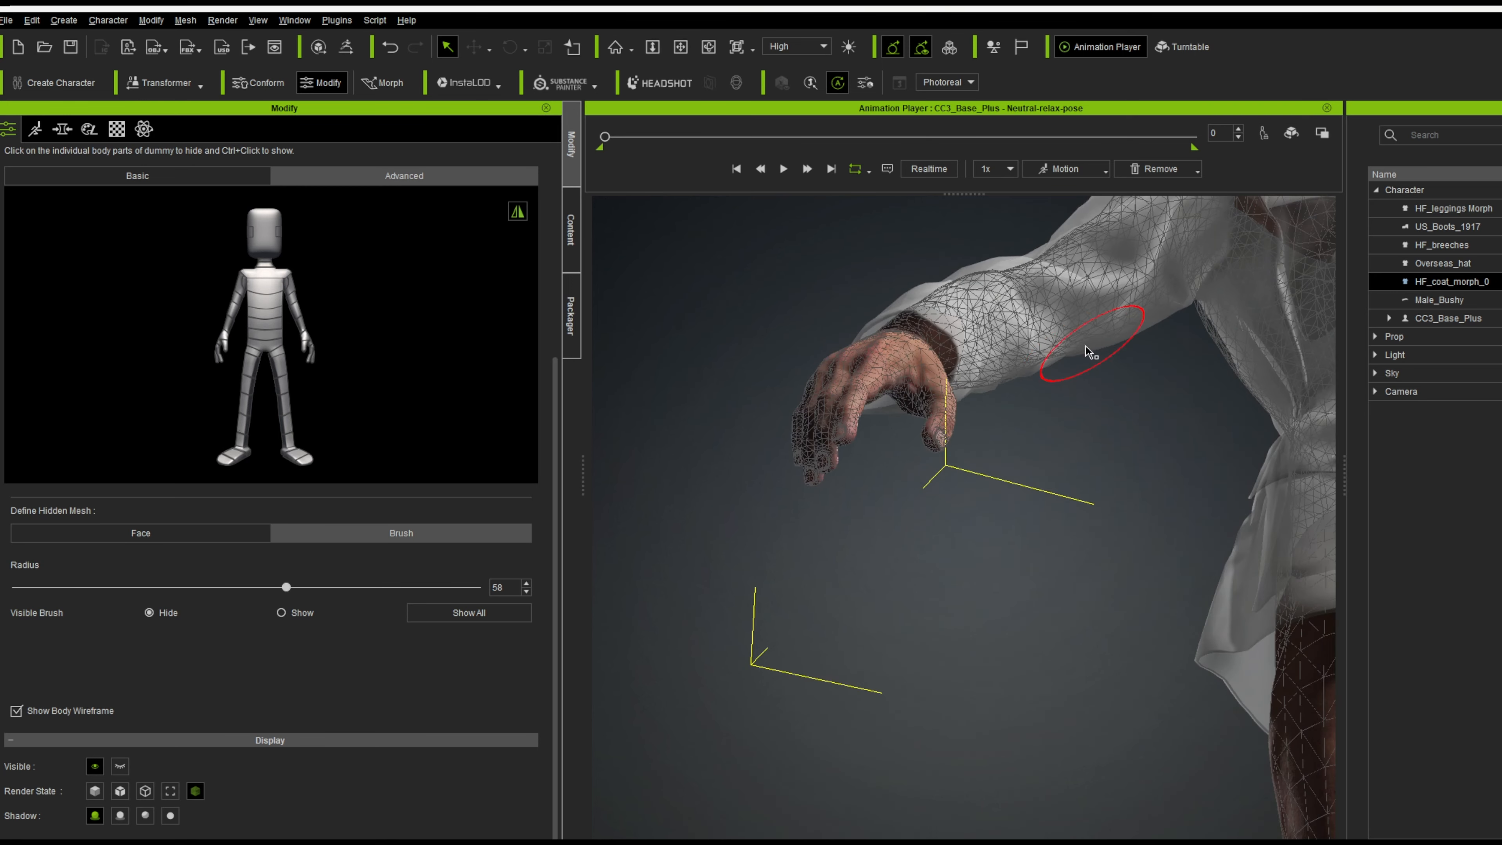
{"action": "left_click_drag", "start_coordinate": [1090, 353], "coordinate": [1402, 312], "text": "alt"}
{"action": "scroll", "coordinate": [1123, 361], "scroll_direction": "down", "scroll_amount": 3}
{"action": "middle_click_drag", "start_coordinate": [981, 388], "coordinate": [616, 564]}
{"action": "right_click_drag", "start_coordinate": [748, 562], "coordinate": [1153, 578]}
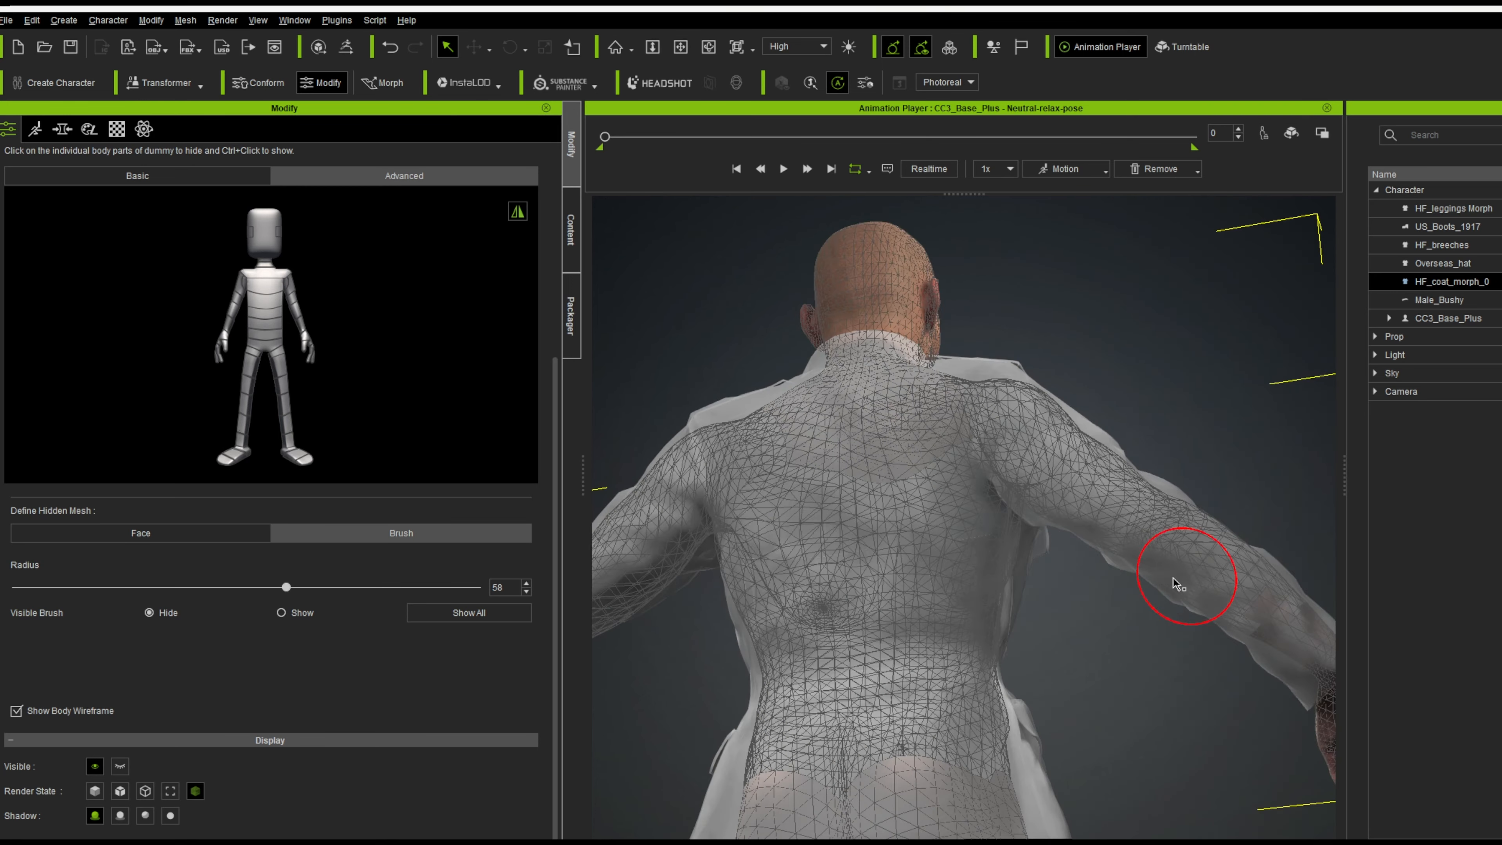
{"action": "scroll", "coordinate": [1232, 597], "scroll_direction": "up", "scroll_amount": 2}
{"action": "middle_click_drag", "start_coordinate": [1231, 592], "coordinate": [853, 524], "text": "alt"}
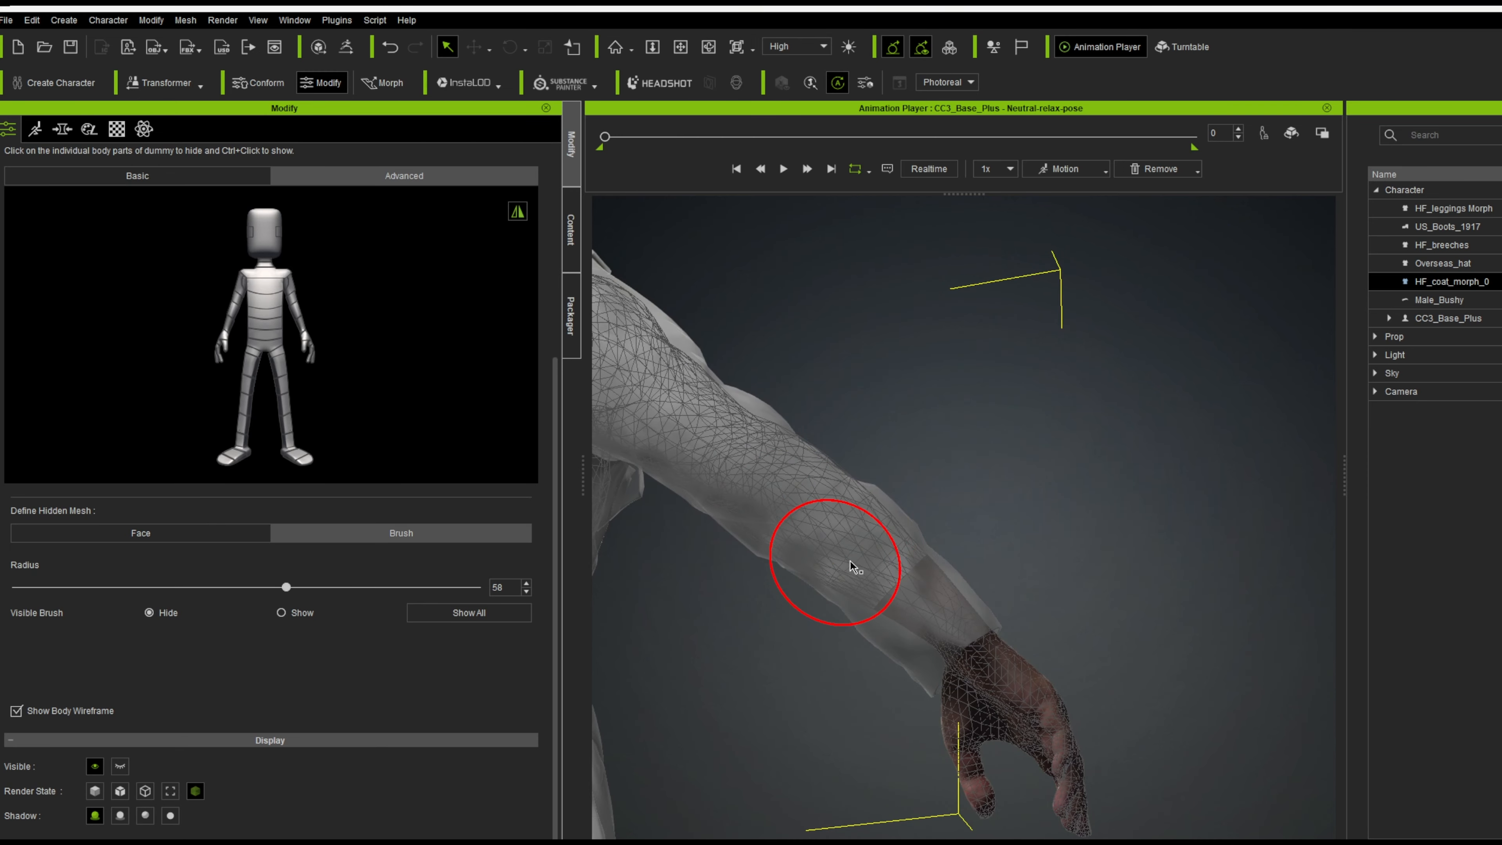
{"action": "left_click_drag", "start_coordinate": [857, 514], "coordinate": [131, 660], "text": "alt"}
{"action": "scroll", "coordinate": [680, 603], "scroll_direction": "down", "scroll_amount": 4}
{"action": "left_click_drag", "start_coordinate": [754, 515], "coordinate": [497, 651], "text": "alt"}
{"action": "scroll", "coordinate": [862, 486], "scroll_direction": "up", "scroll_amount": 5}
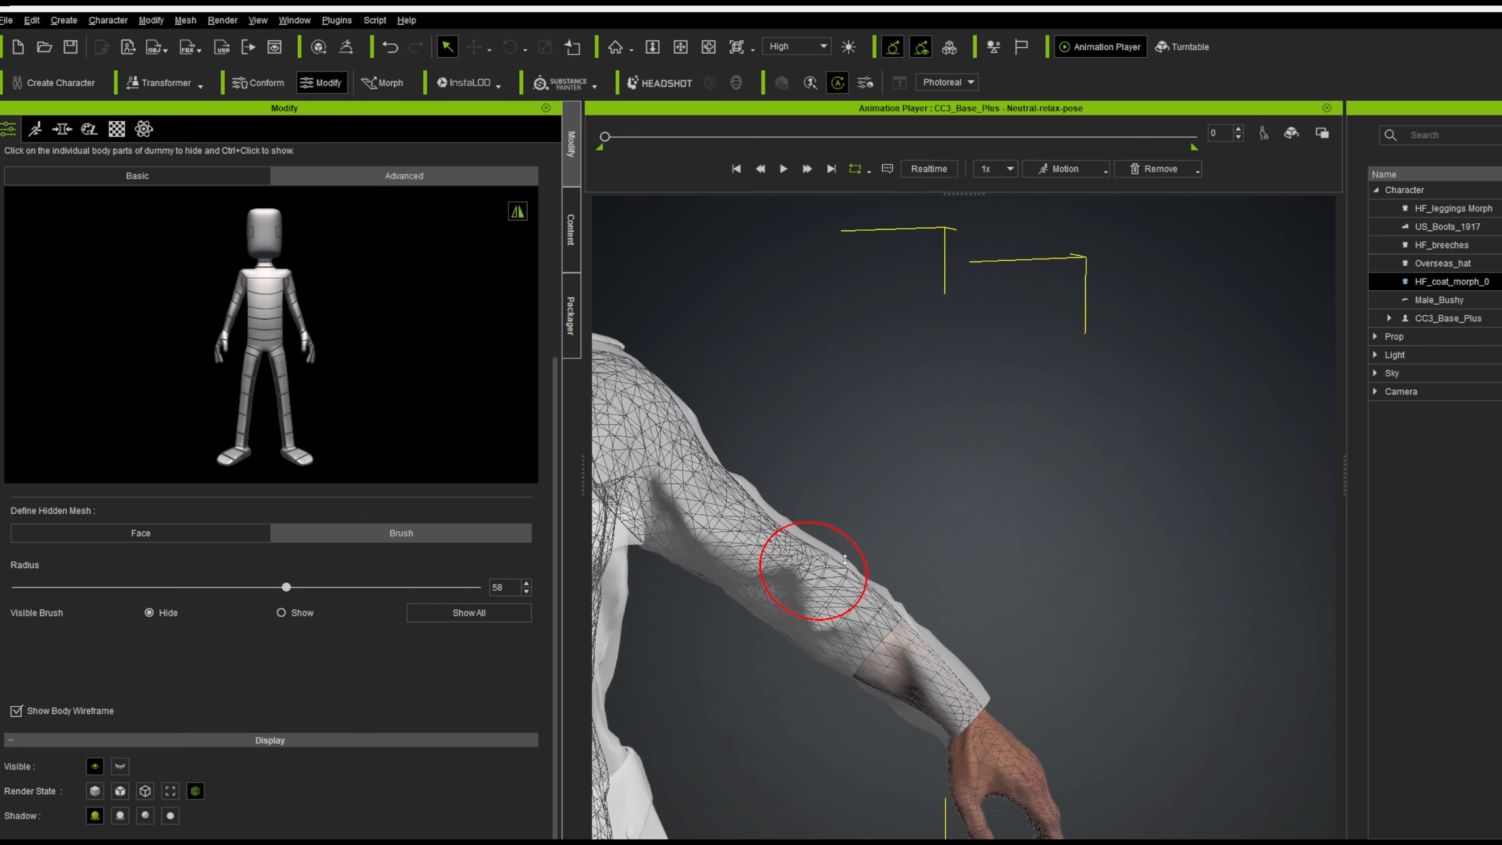
{"action": "middle_click_drag", "start_coordinate": [825, 494], "coordinate": [859, 398], "text": "alt"}
{"action": "scroll", "coordinate": [859, 398], "scroll_direction": "up", "scroll_amount": 5}
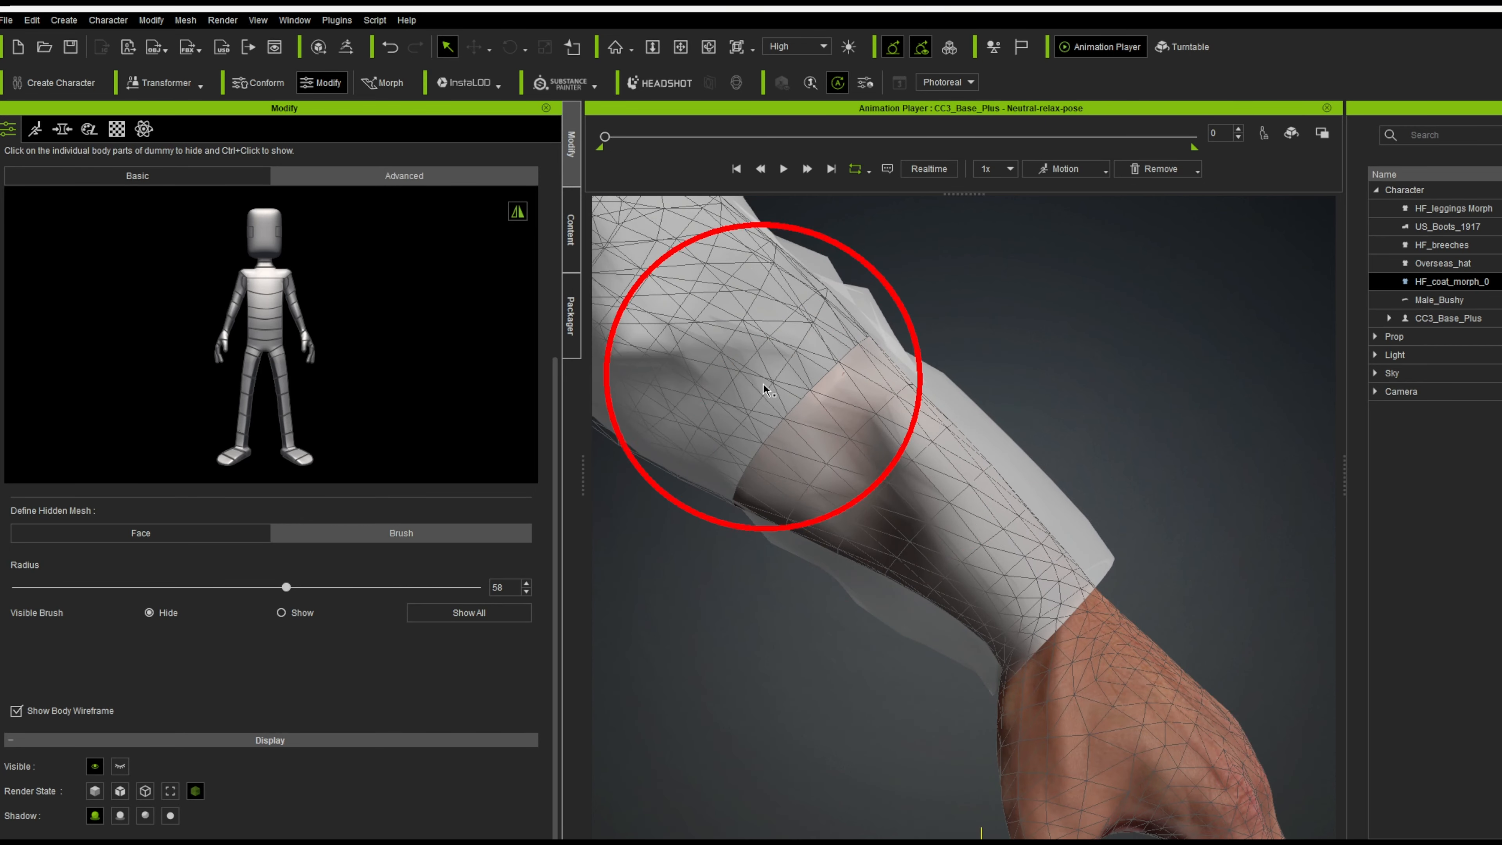
Hide the remaining body mesh inside both coat sleeves with the brush, along the forearms toward the cuffs.
{"action": "left_click_drag", "start_coordinate": [834, 374], "coordinate": [628, 425], "text": "alt"}
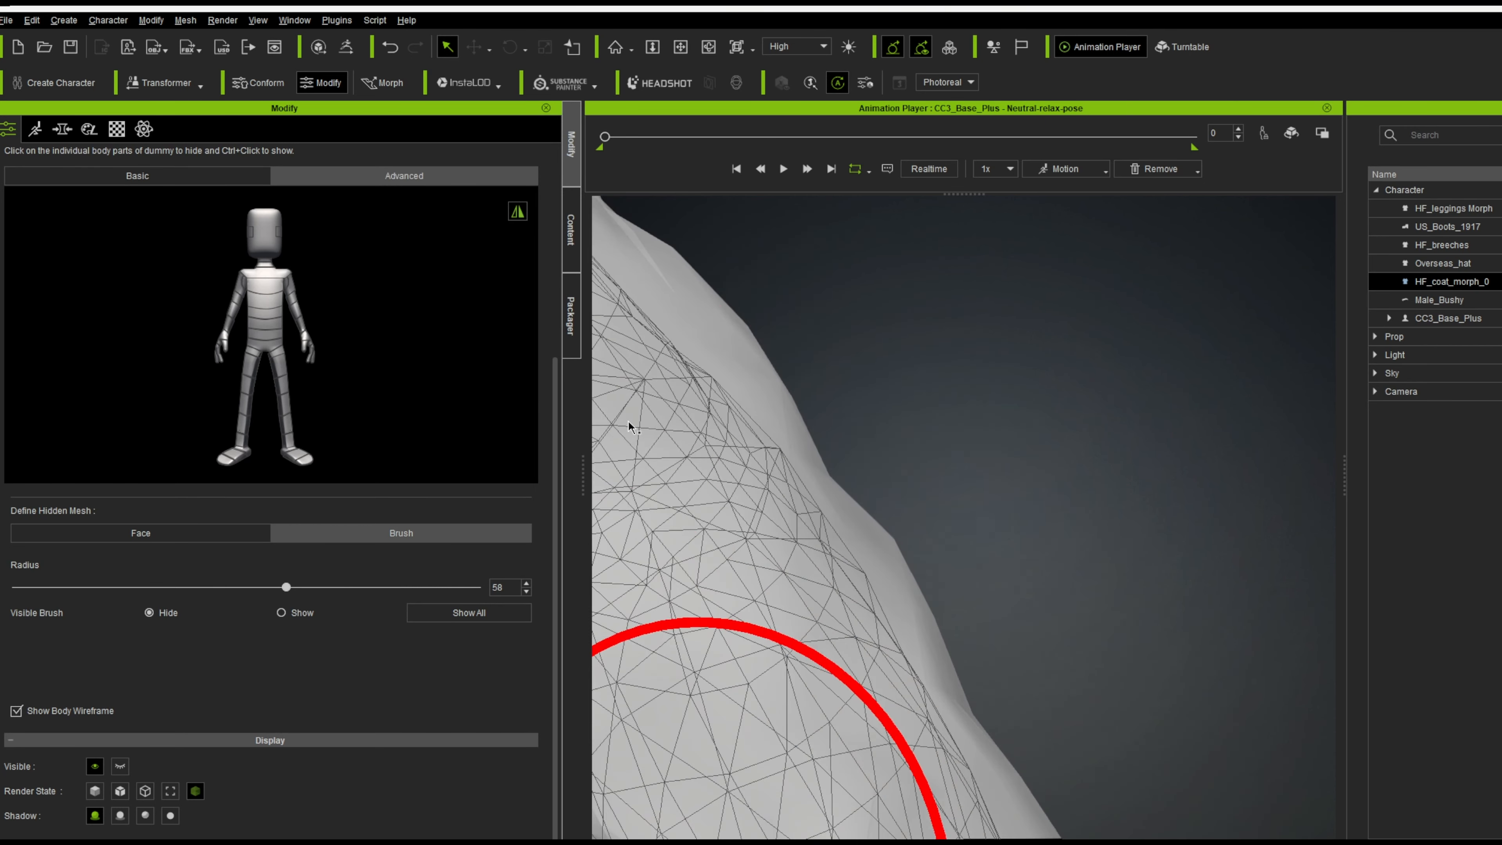
{"action": "scroll", "coordinate": [796, 359], "scroll_direction": "down", "scroll_amount": 3}
{"action": "scroll", "coordinate": [796, 359], "scroll_direction": "down", "scroll_amount": 5}
{"action": "left_click_drag", "start_coordinate": [796, 359], "coordinate": [627, 403], "text": "alt"}
{"action": "middle_click_drag", "start_coordinate": [764, 486], "coordinate": [892, 309], "text": "alt"}
{"action": "left_click_drag", "start_coordinate": [892, 309], "coordinate": [584, 323], "text": "alt"}
{"action": "middle_click_drag", "start_coordinate": [680, 379], "coordinate": [911, 394], "text": "alt"}
{"action": "scroll", "coordinate": [911, 396], "scroll_direction": "up", "scroll_amount": 5}
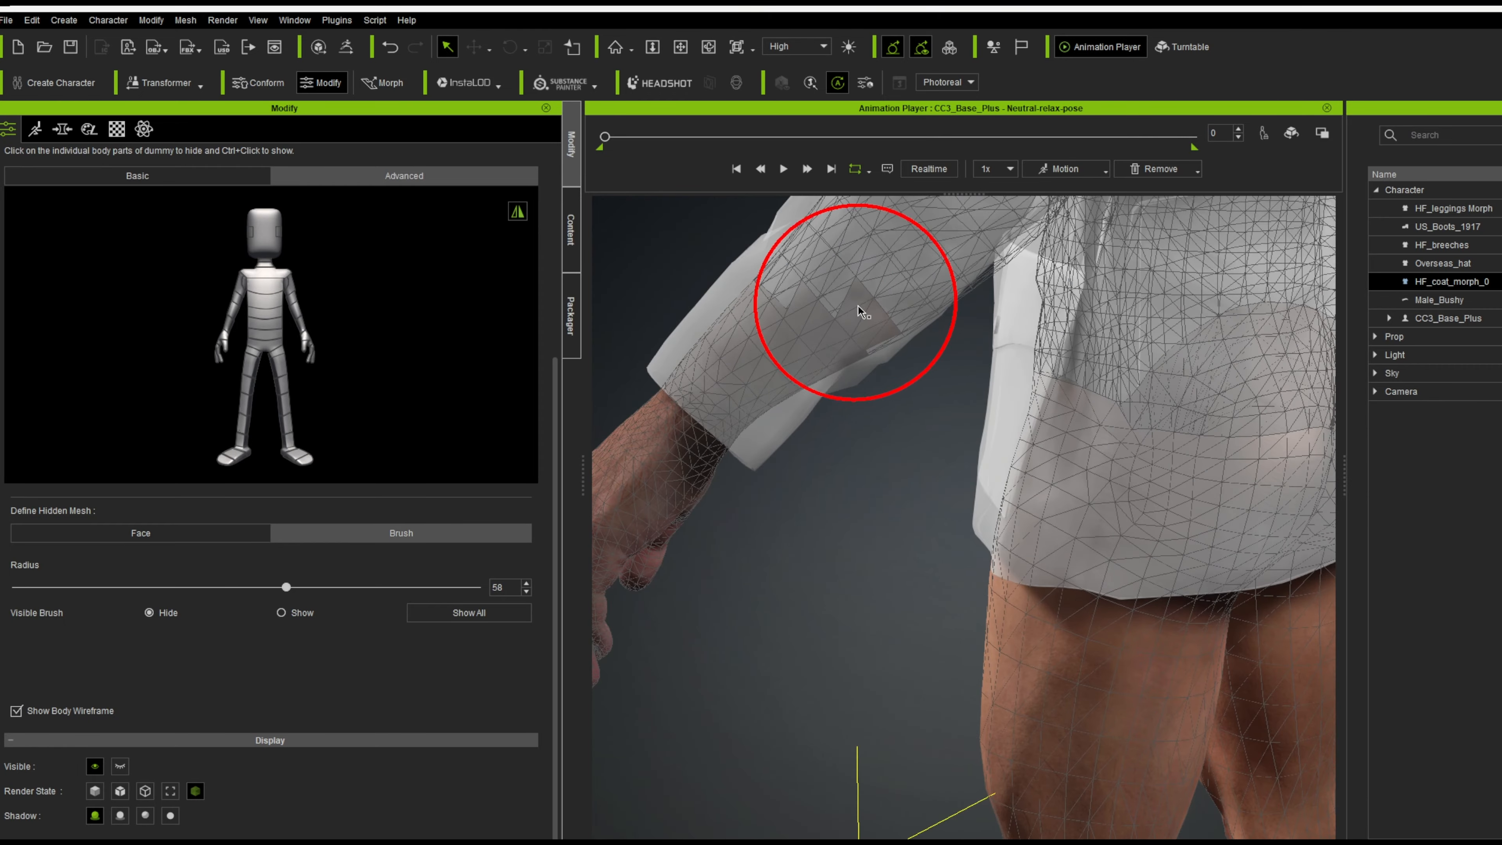
{"action": "scroll", "coordinate": [674, 320], "scroll_direction": "down", "scroll_amount": 5}
{"action": "scroll", "coordinate": [1021, 396], "scroll_direction": "up", "scroll_amount": 4}
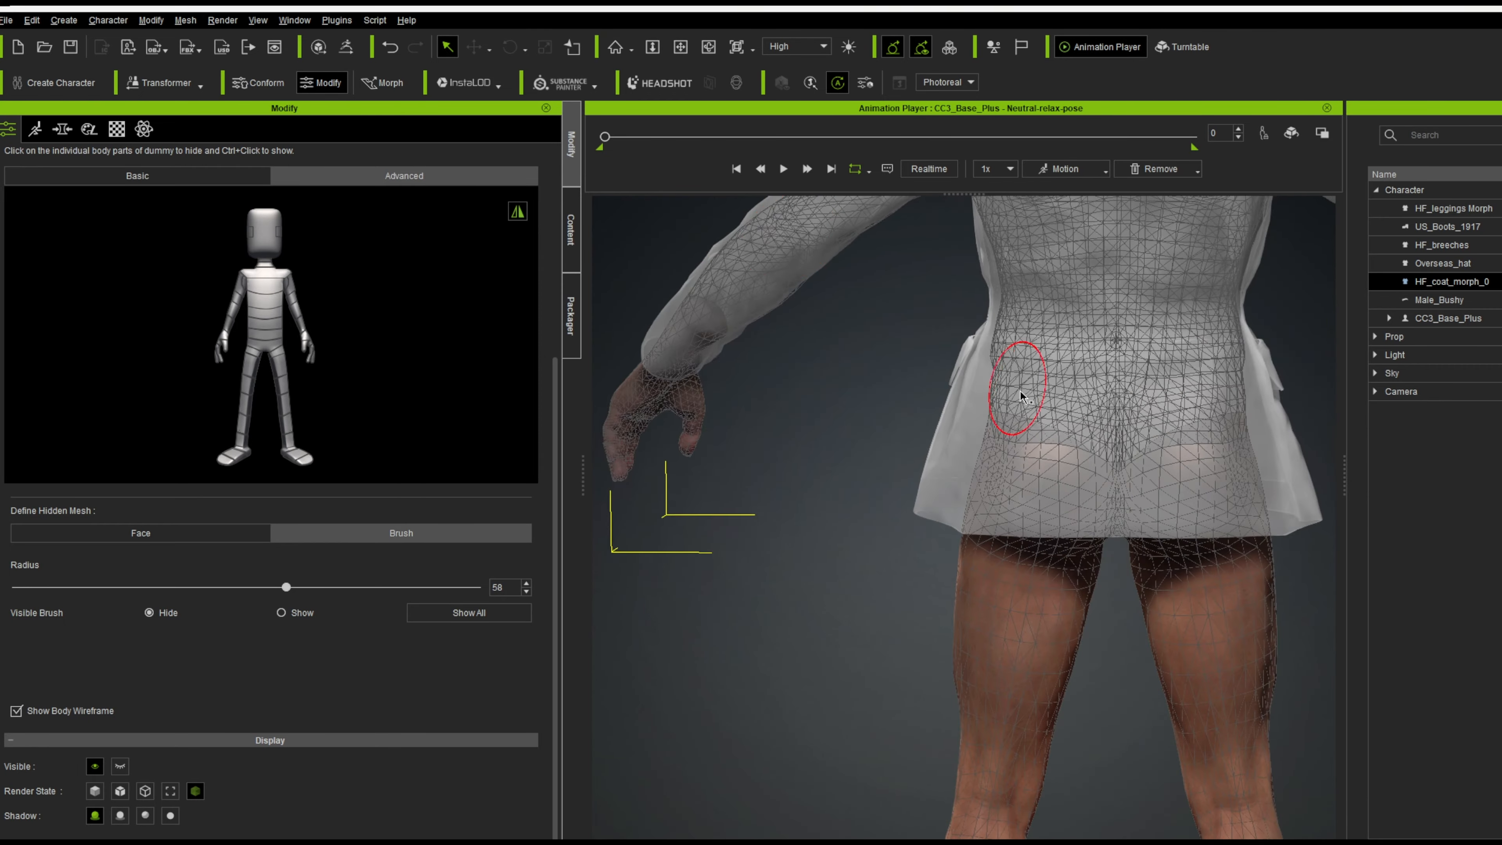
Hide the leftover body mesh under the coat's skirt with the brush, around the buttocks, hips and upper thighs.
{"action": "left_click_drag", "start_coordinate": [1100, 410], "coordinate": [1401, 430], "text": "alt"}
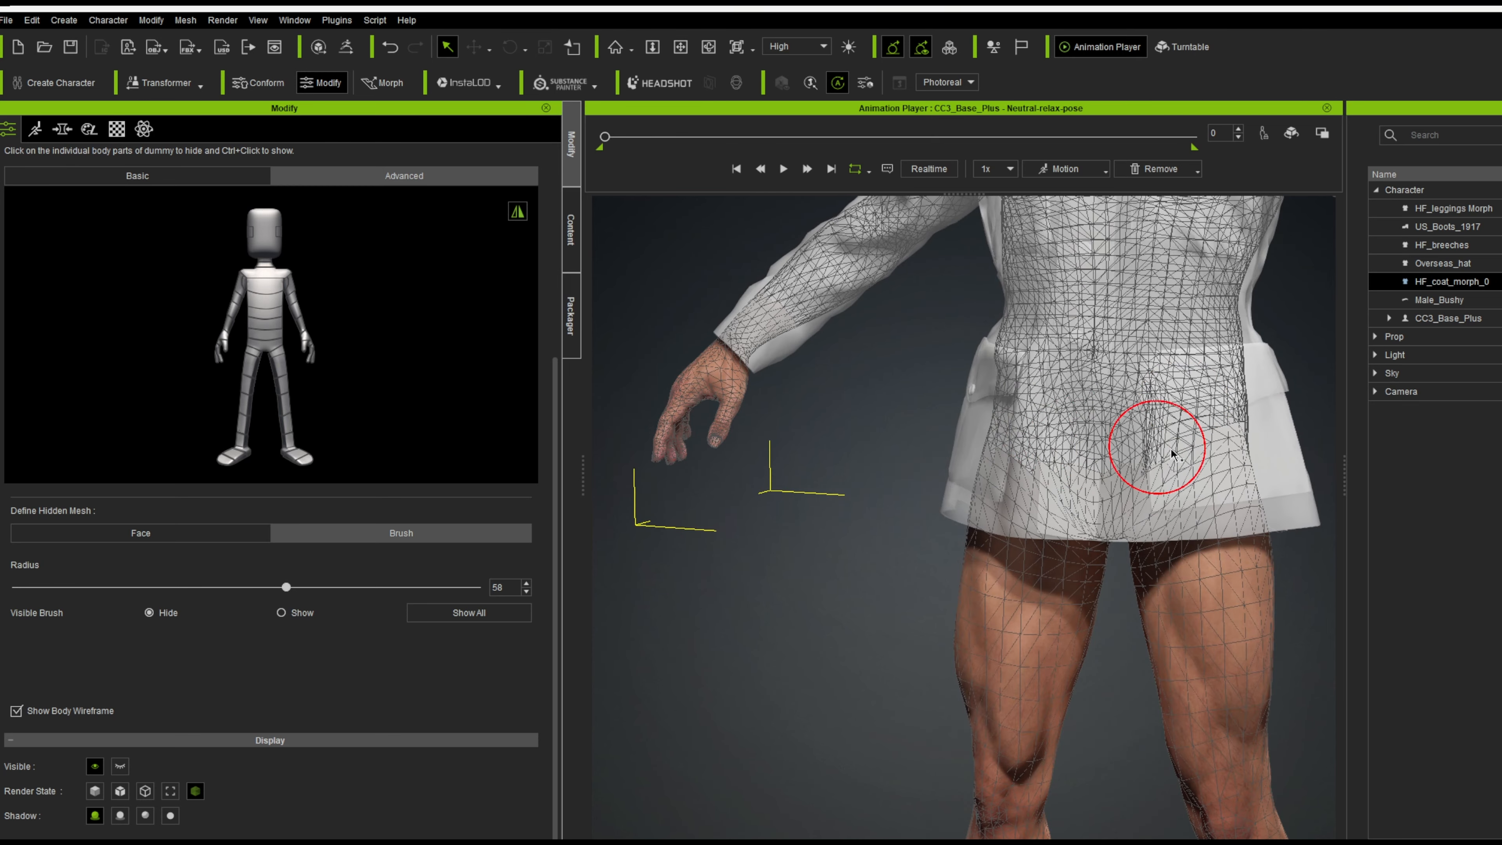
{"action": "left_click_drag", "start_coordinate": [1029, 423], "coordinate": [1115, 403], "text": "alt"}
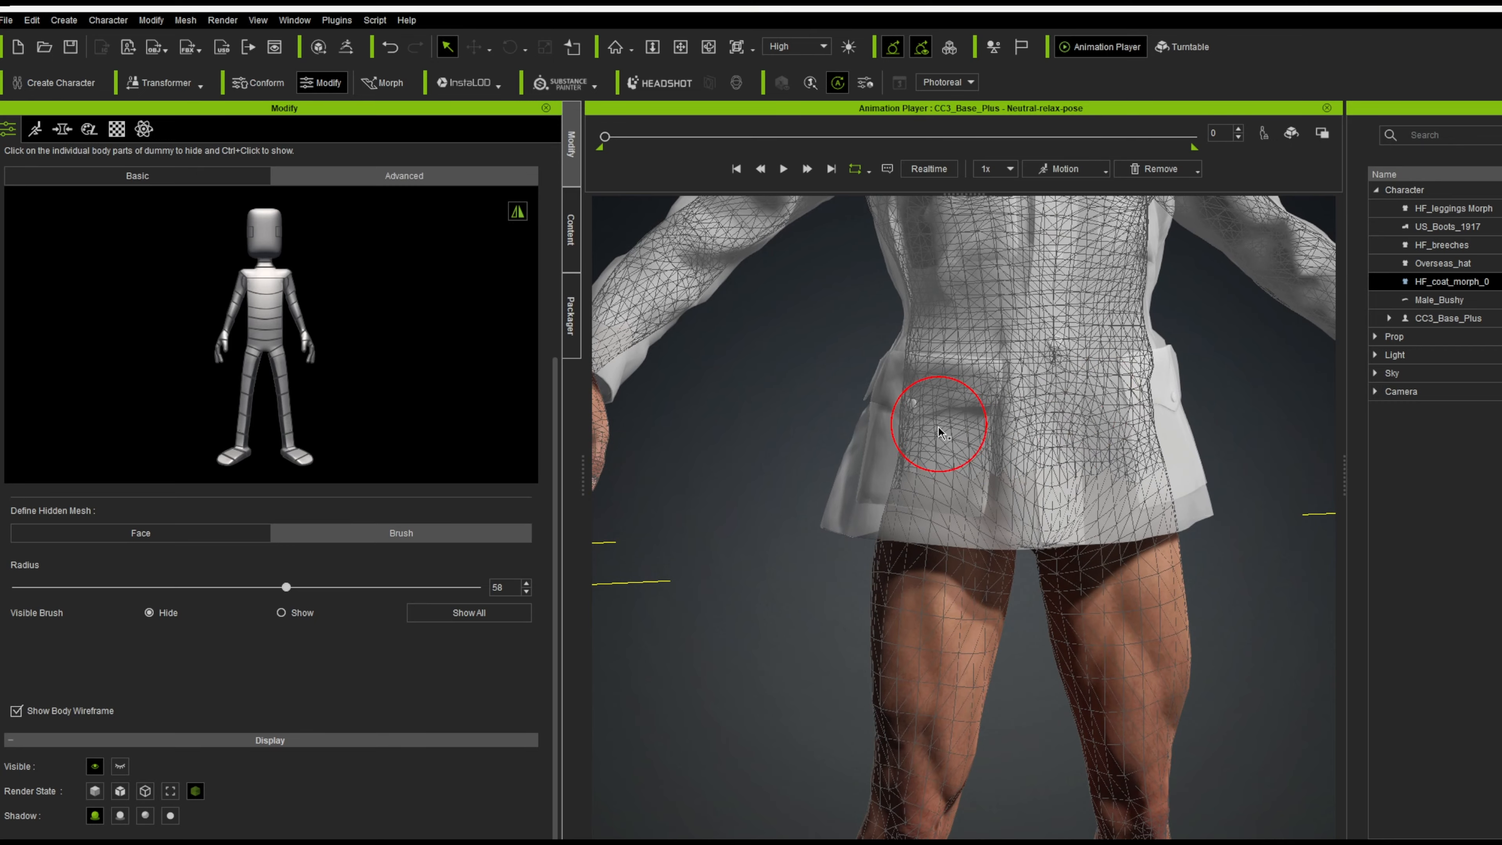
{"action": "scroll", "coordinate": [1064, 367], "scroll_direction": "down", "scroll_amount": 5}
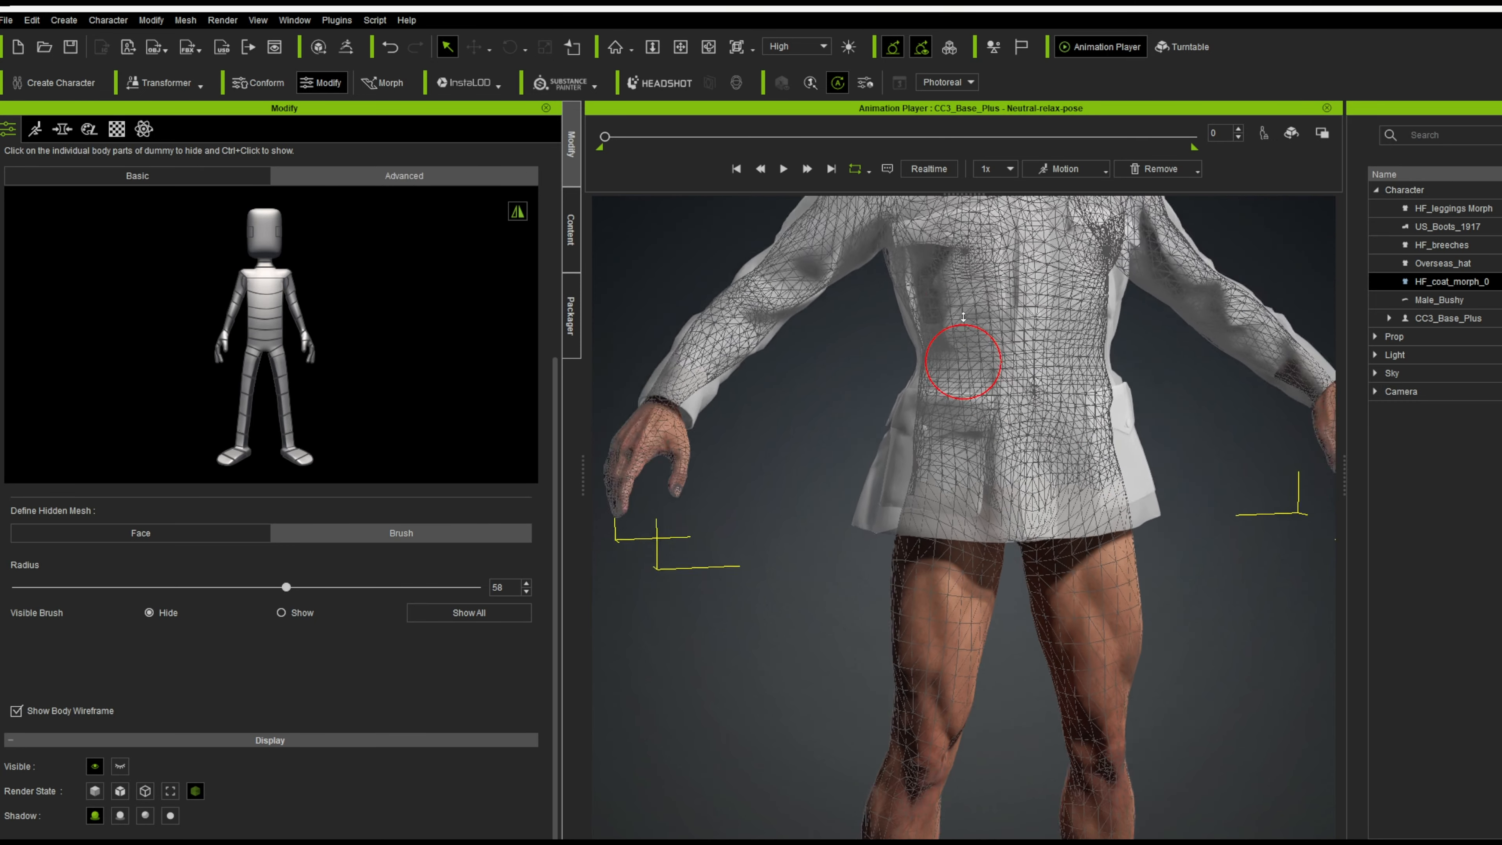
{"action": "scroll", "coordinate": [1027, 476], "scroll_direction": "up", "scroll_amount": 3}
Reduce the Hide brush radius to 24 for the collar and shoulder area.
{"action": "left_click_drag", "start_coordinate": [975, 473], "coordinate": [868, 548], "text": "alt"}
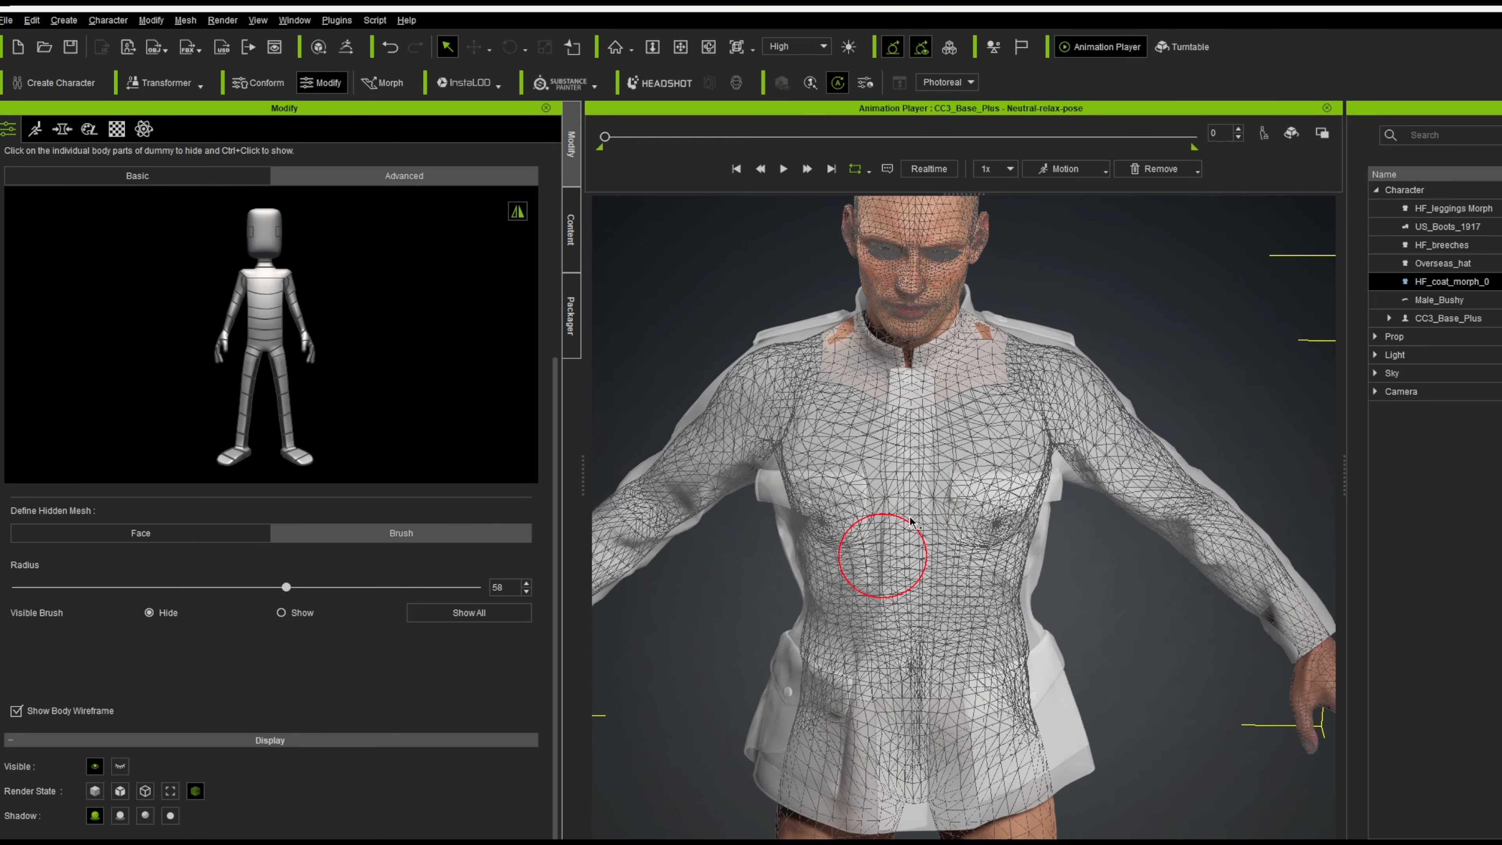
{"action": "scroll", "coordinate": [786, 485], "scroll_direction": "up", "scroll_amount": 4}
{"action": "middle_click_drag", "start_coordinate": [711, 420], "coordinate": [774, 587], "text": "alt"}
{"action": "left_click_drag", "start_coordinate": [774, 587], "coordinate": [908, 475], "text": "alt"}
{"action": "scroll", "coordinate": [907, 474], "scroll_direction": "up", "scroll_amount": 2}
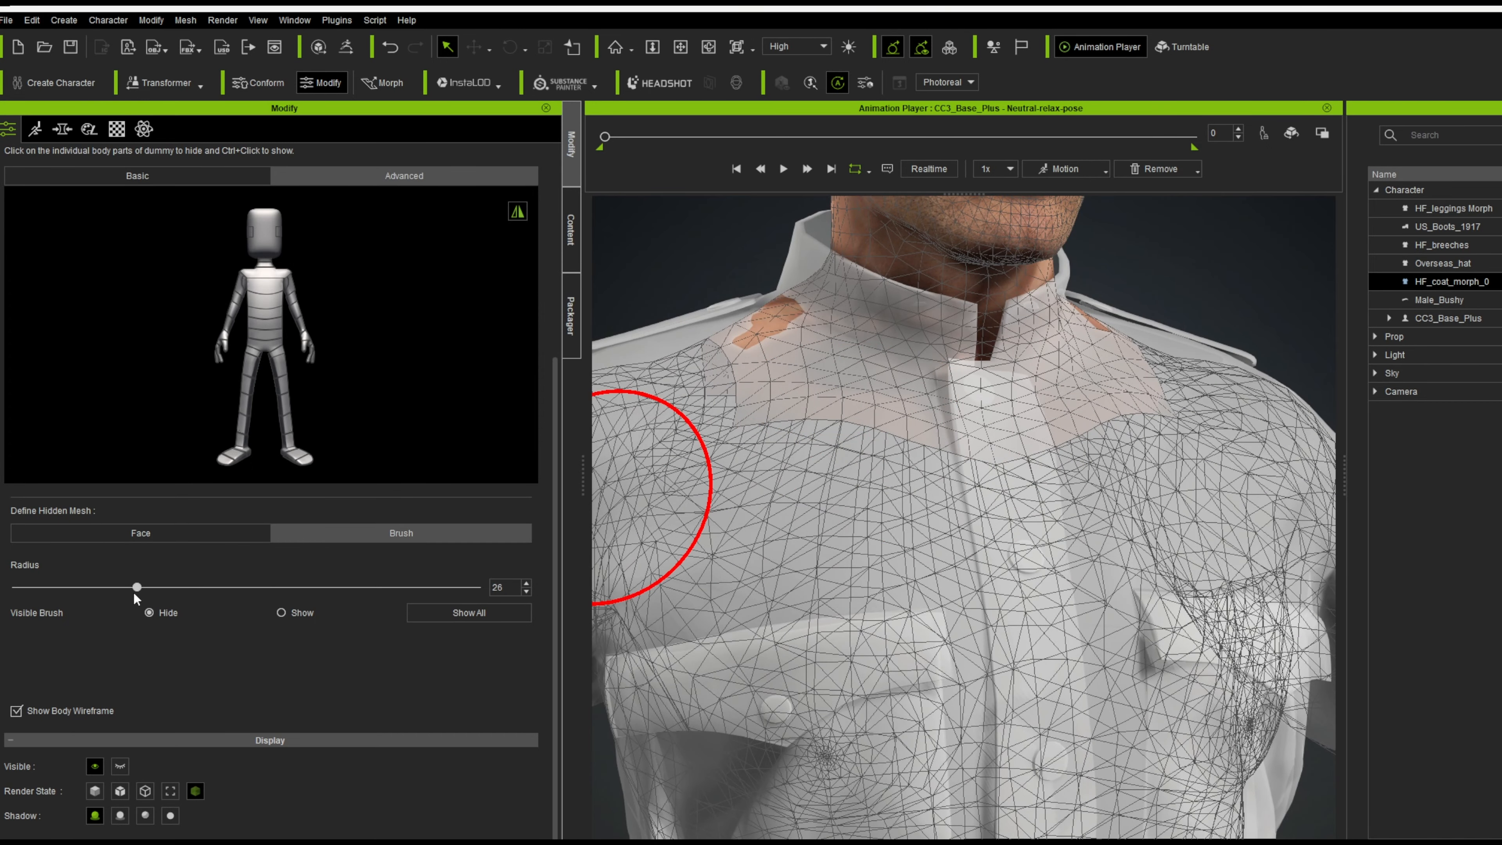
{"action": "middle_click_drag", "start_coordinate": [790, 399], "coordinate": [897, 592], "text": "alt"}
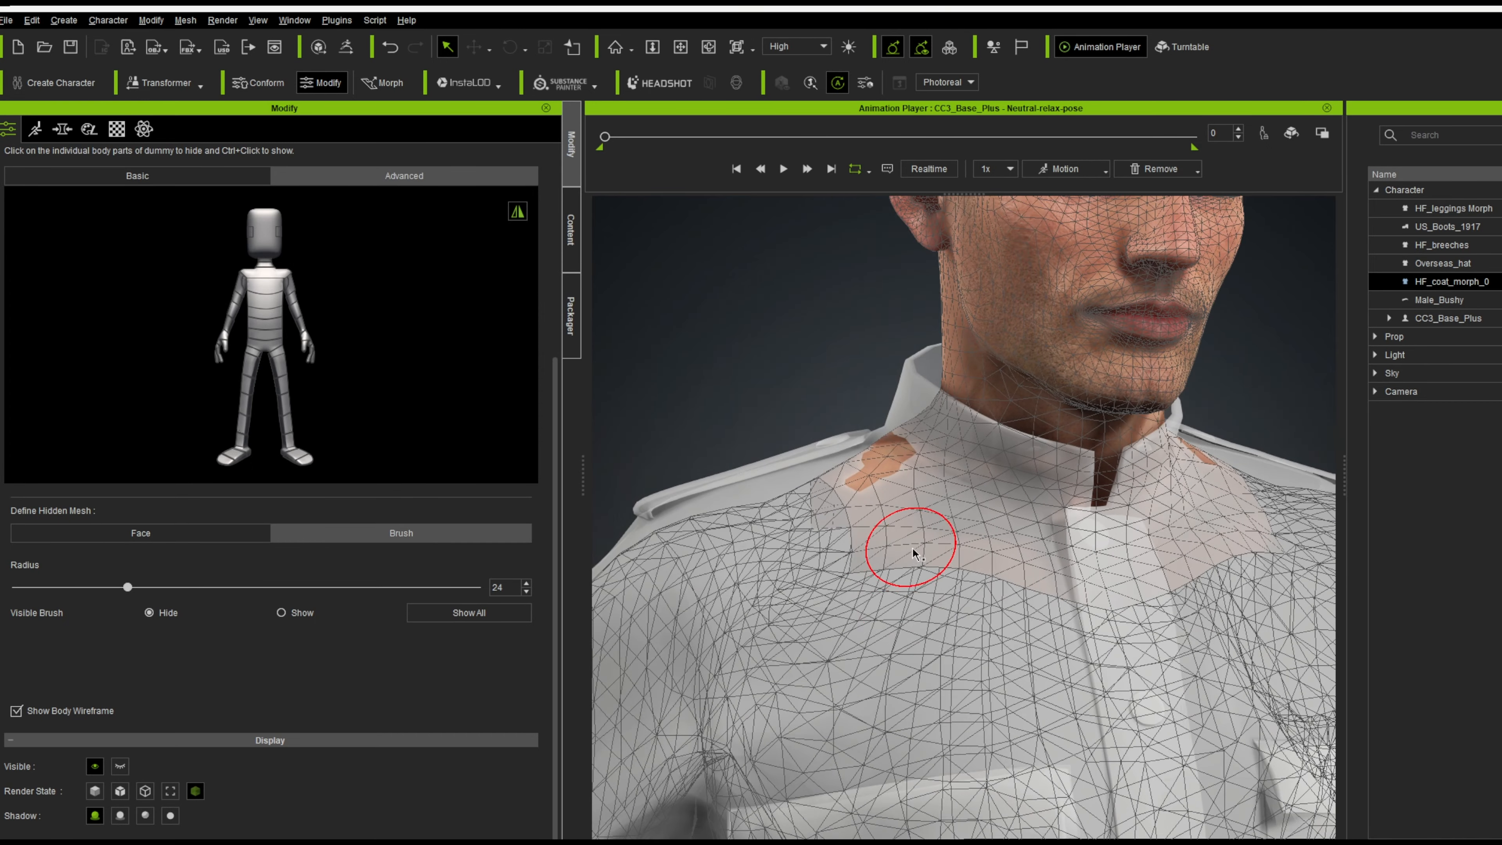
Hide the body mesh poking through the coat's front beside the collar, across the collarbones and both shoulders.
{"action": "scroll", "coordinate": [919, 550], "scroll_direction": "down", "scroll_amount": 3}
{"action": "left_click_drag", "start_coordinate": [915, 552], "coordinate": [929, 564], "text": "alt"}
{"action": "scroll", "coordinate": [950, 543], "scroll_direction": "up", "scroll_amount": 3}
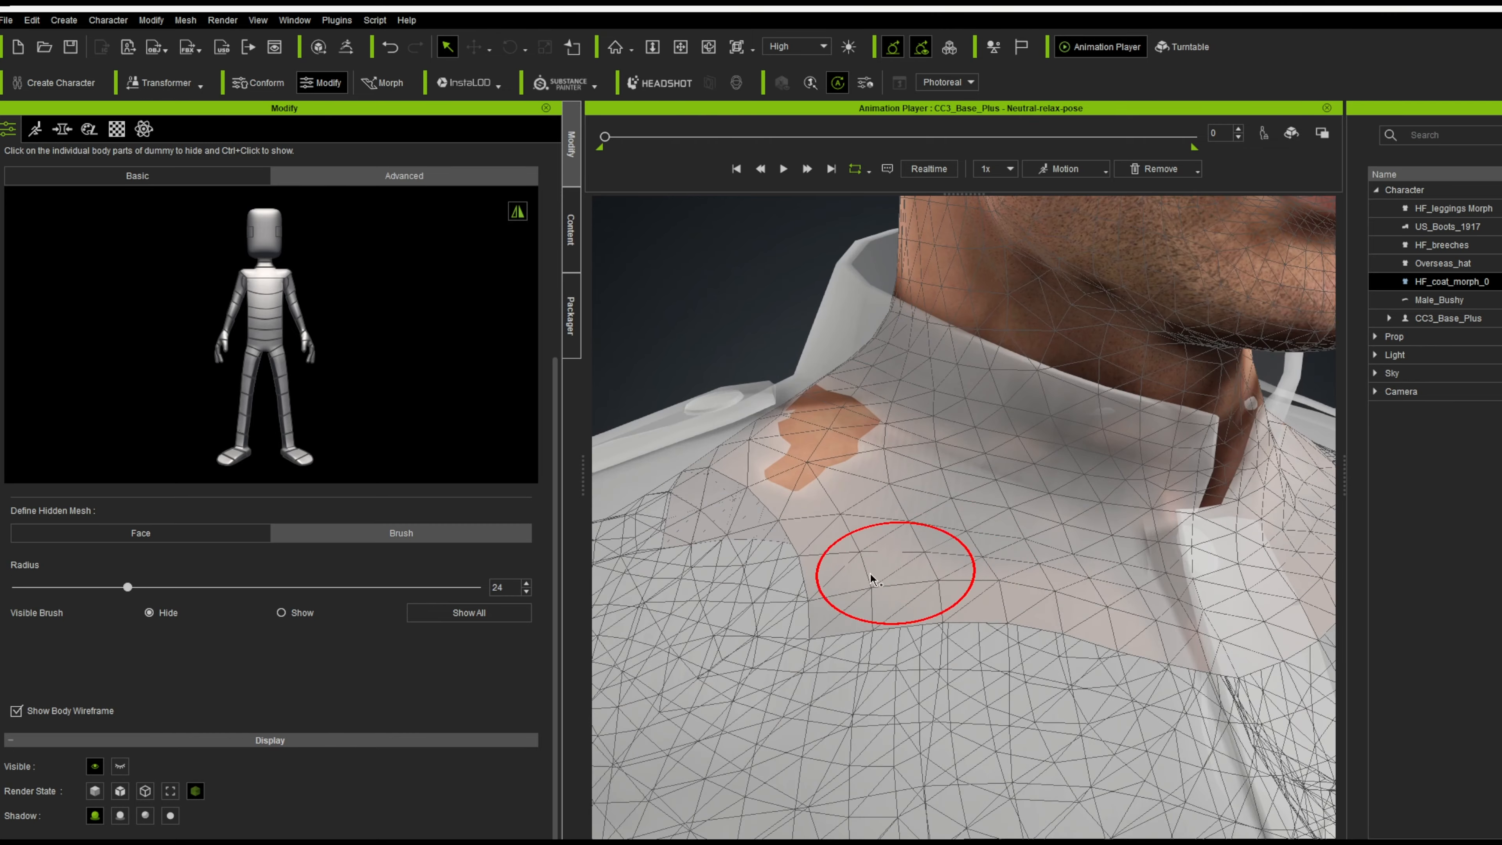
{"action": "mouse_move", "coordinate": [841, 574]}
{"action": "left_mouse_down"}
{"action": "mouse_move", "coordinate": [852, 578]}
{"action": "mouse_move", "coordinate": [814, 451]}
{"action": "left_mouse_up"}
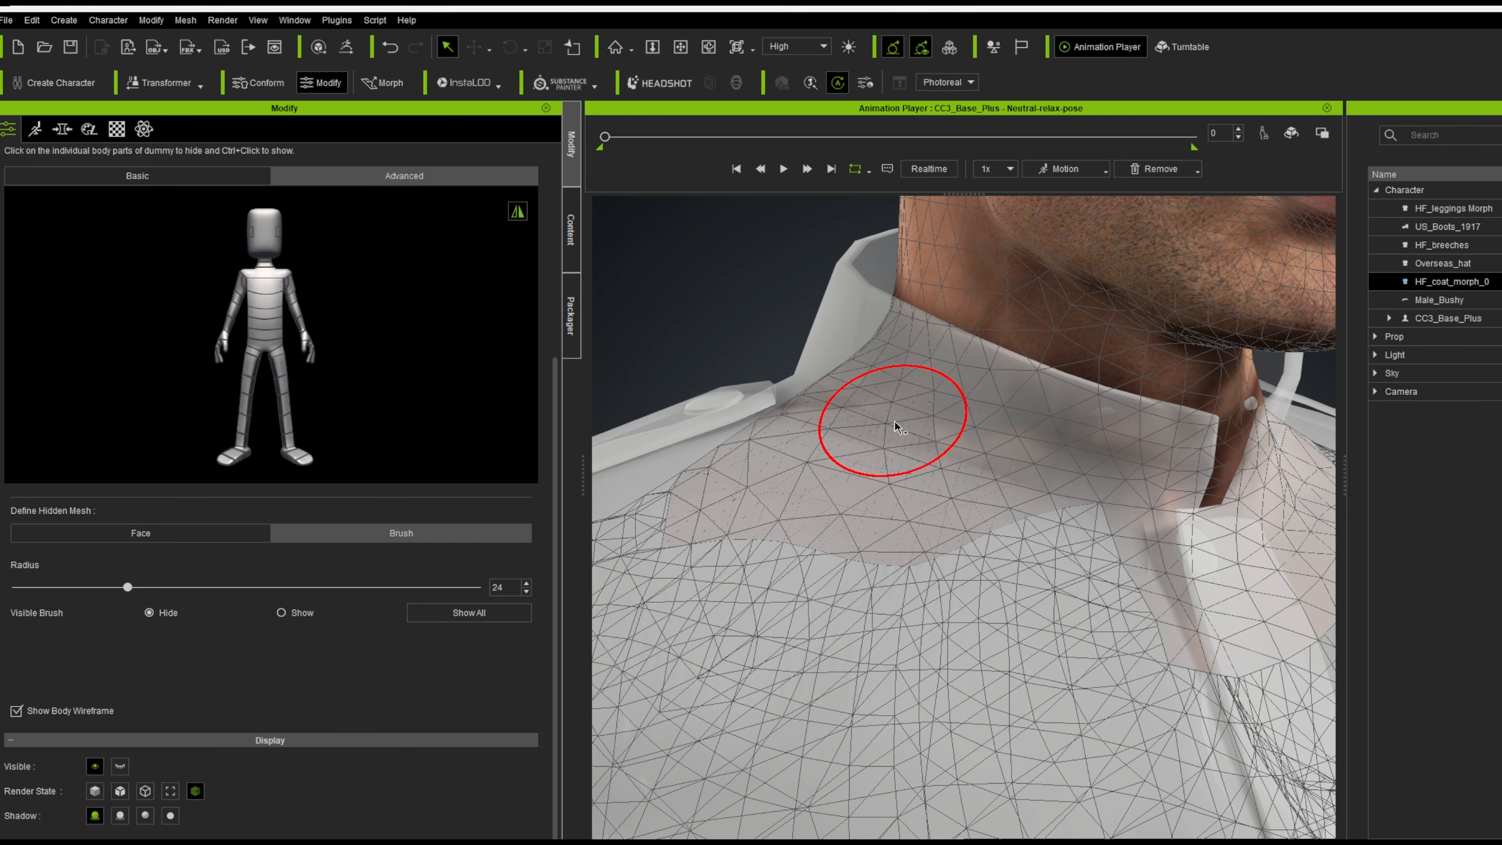
{"action": "left_click_drag", "start_coordinate": [717, 443], "coordinate": [550, 456], "text": "alt"}
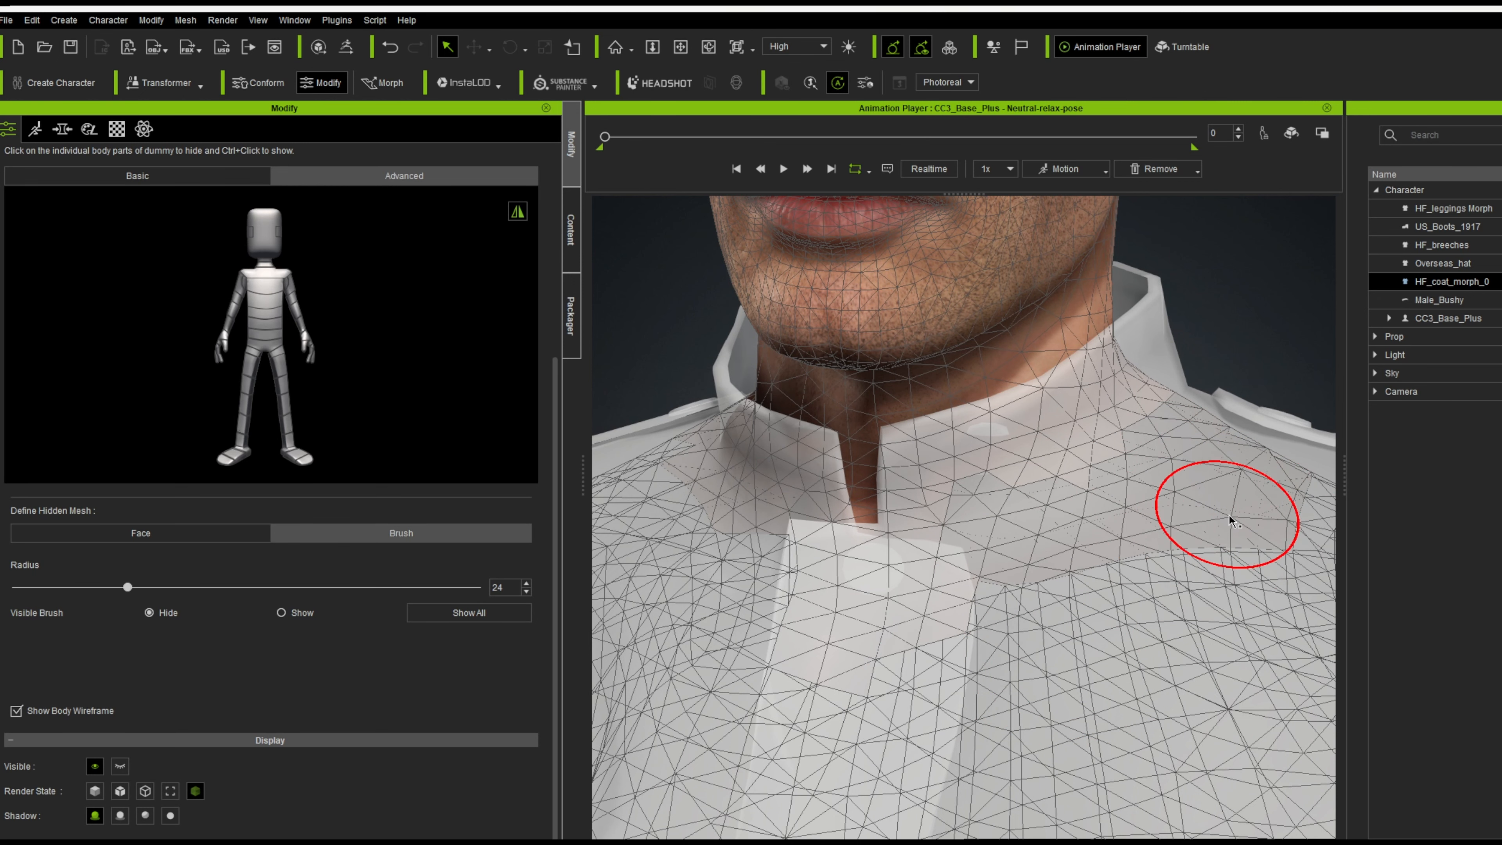
{"action": "left_click_drag", "start_coordinate": [1228, 519], "coordinate": [1023, 652], "text": "alt"}
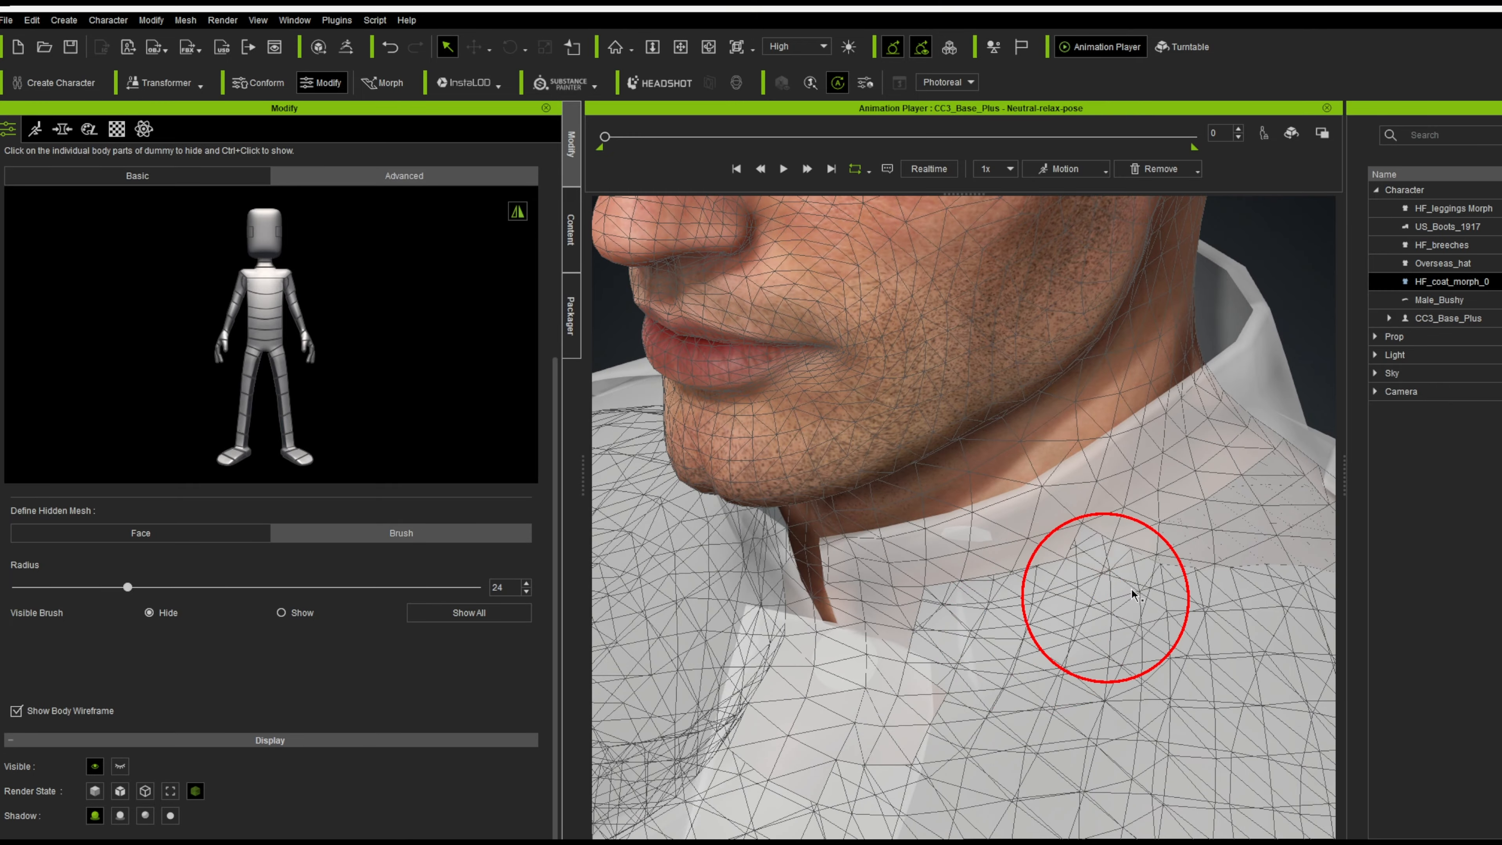
{"action": "scroll", "coordinate": [865, 614], "scroll_direction": "down", "scroll_amount": 8}
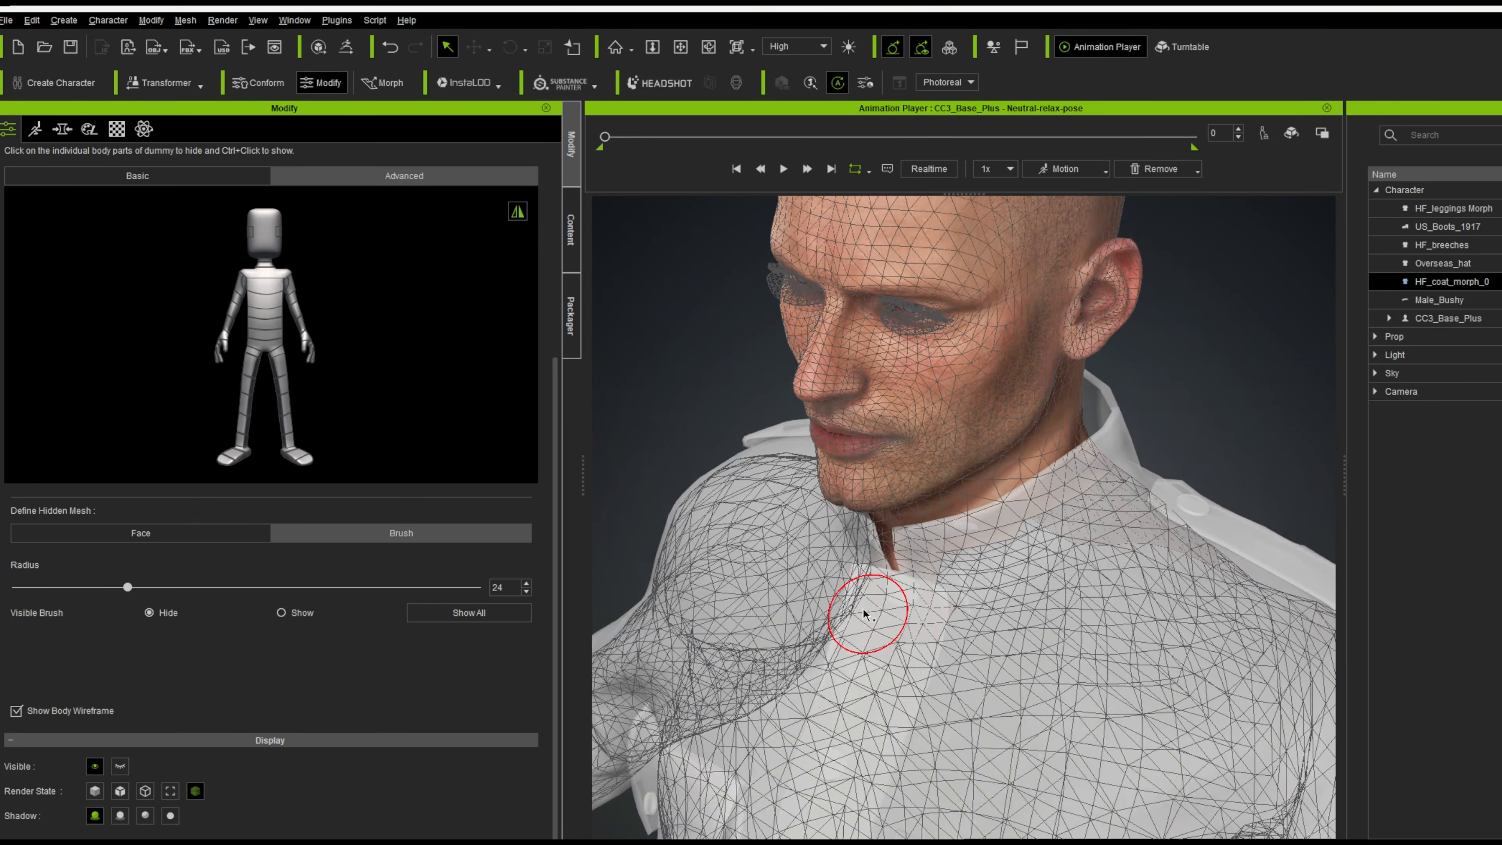
Hide the body mesh under the coat's upper back and shoulders, up to the base of the collar.
{"action": "left_click_drag", "start_coordinate": [875, 615], "coordinate": [382, 617], "text": "alt"}
{"action": "scroll", "coordinate": [1009, 653], "scroll_direction": "up", "scroll_amount": 4}
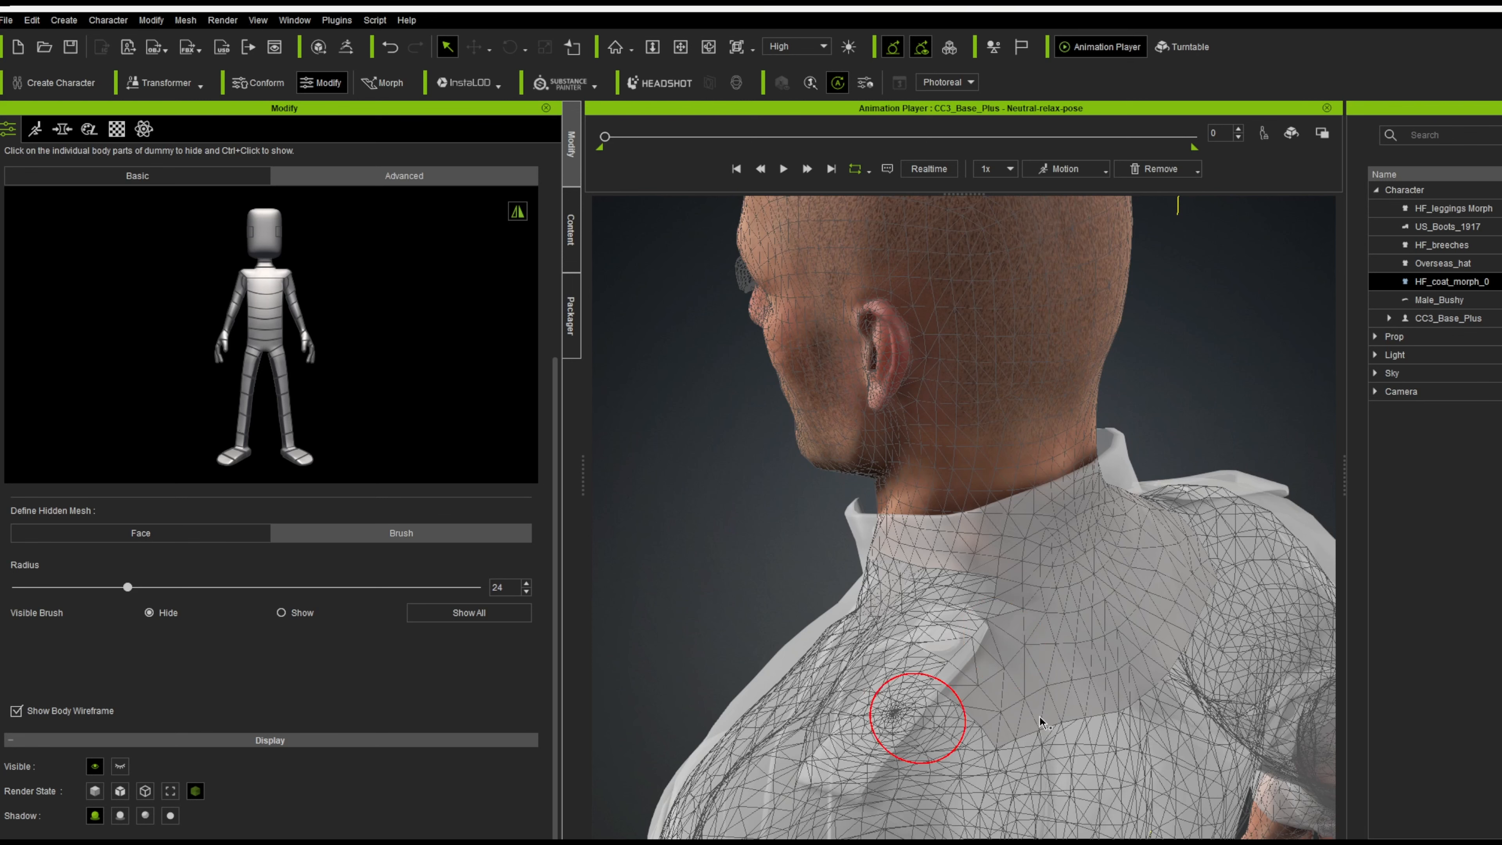
{"action": "mouse_move", "coordinate": [1119, 652]}
{"action": "left_mouse_down", "text": "alt"}
{"action": "mouse_move", "coordinate": [781, 620]}
{"action": "mouse_move", "coordinate": [636, 626]}
{"action": "left_mouse_up", "text": "alt"}
{"action": "scroll", "coordinate": [922, 597], "scroll_direction": "up", "scroll_amount": 2}
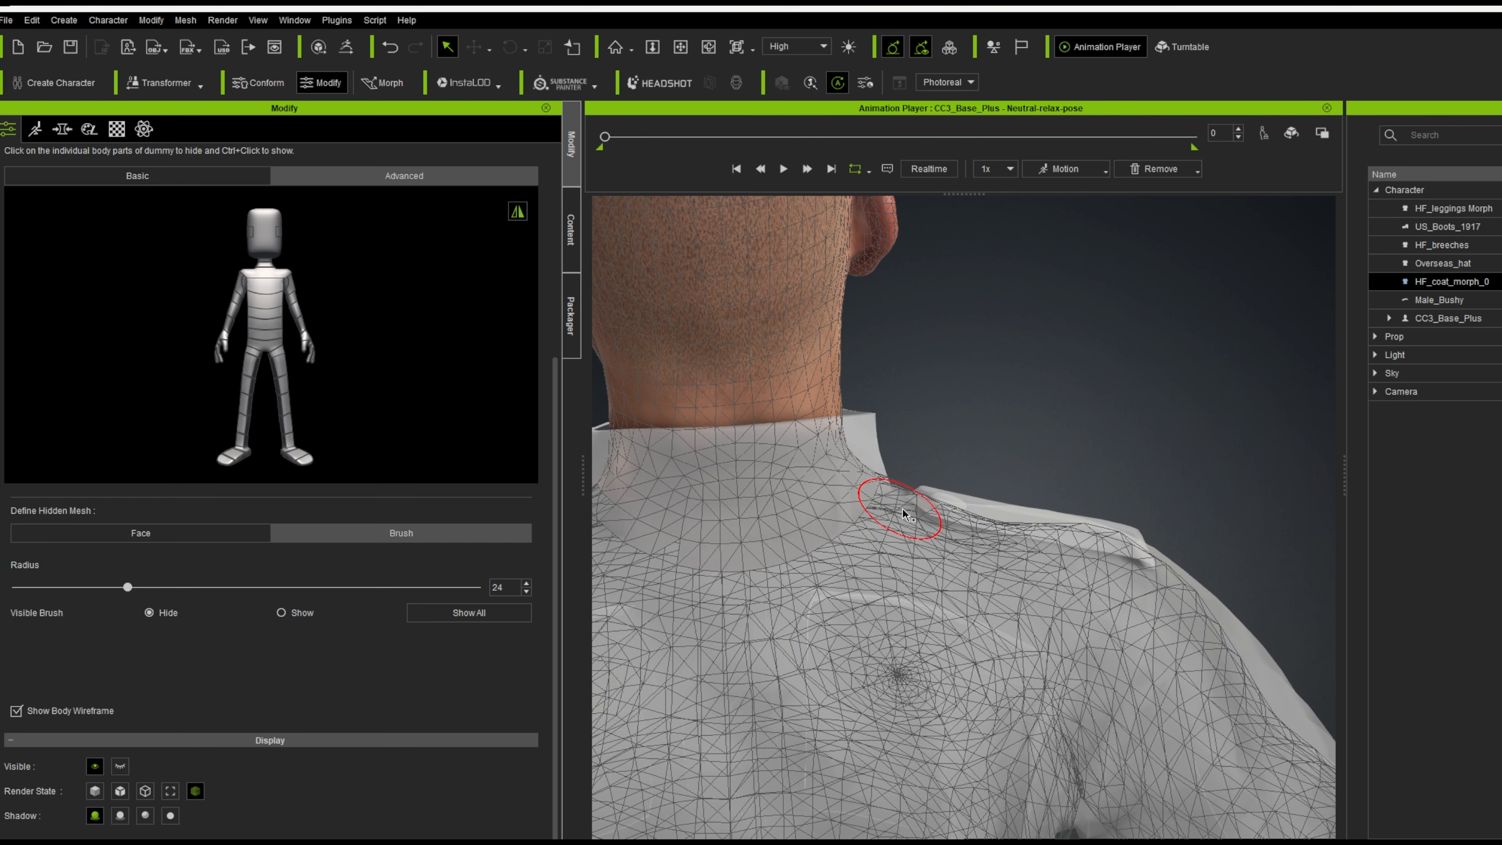
{"action": "mouse_move", "coordinate": [774, 609]}
{"action": "left_mouse_down", "text": "alt"}
{"action": "mouse_move", "coordinate": [1106, 631]}
{"action": "mouse_move", "coordinate": [603, 596]}
{"action": "mouse_move", "coordinate": [810, 569]}
{"action": "left_mouse_up", "text": "alt"}
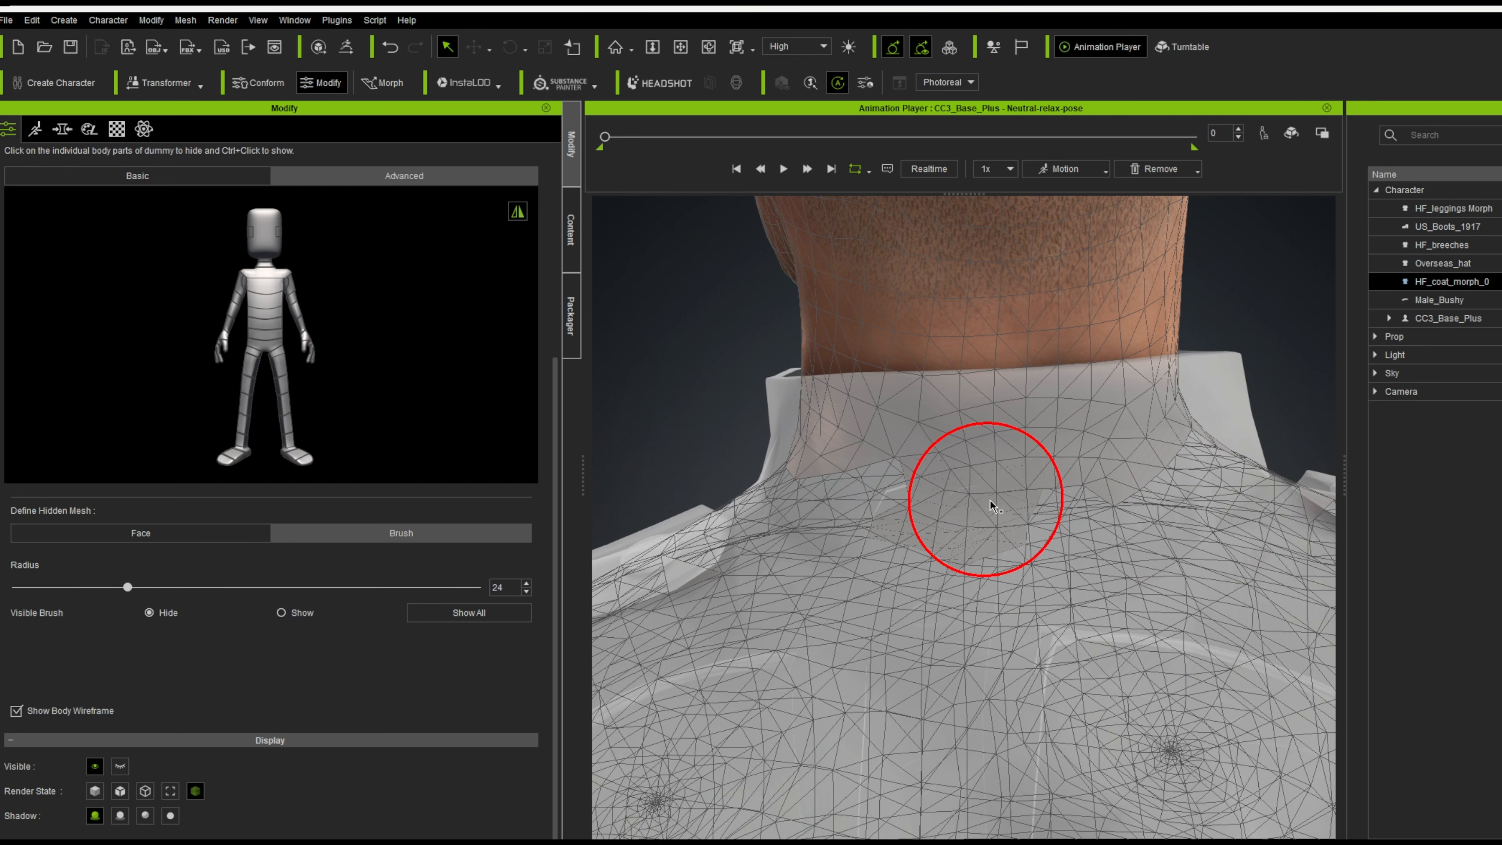
{"action": "left_click_drag", "start_coordinate": [1025, 502], "coordinate": [903, 525]}
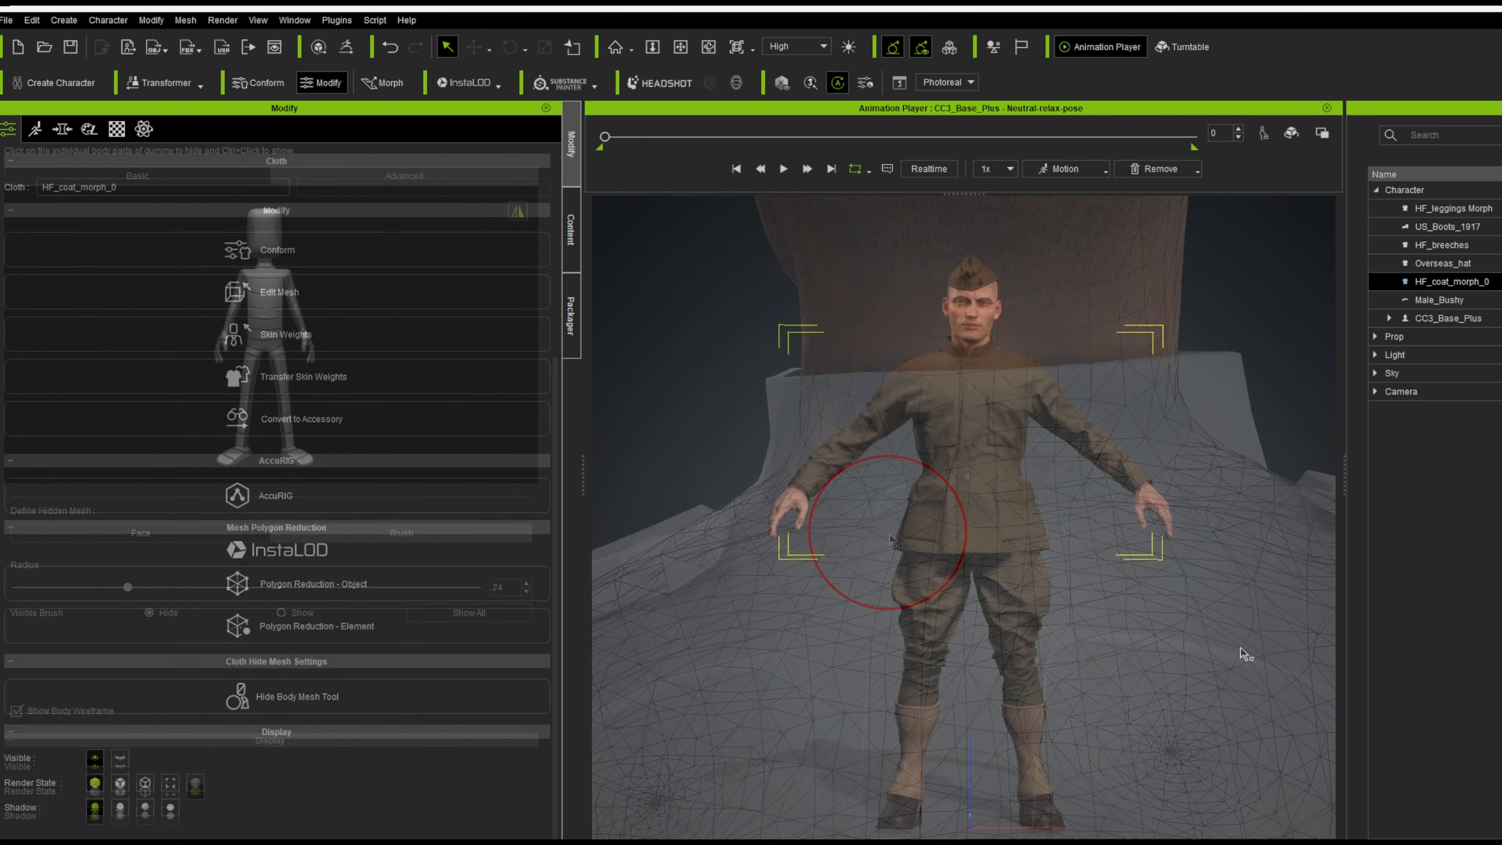
Examine the textured coat from the front, side and shoulder for any remaining body poke-through.
{"action": "left_click_drag", "start_coordinate": [1194, 524], "coordinate": [485, 516], "text": "alt"}
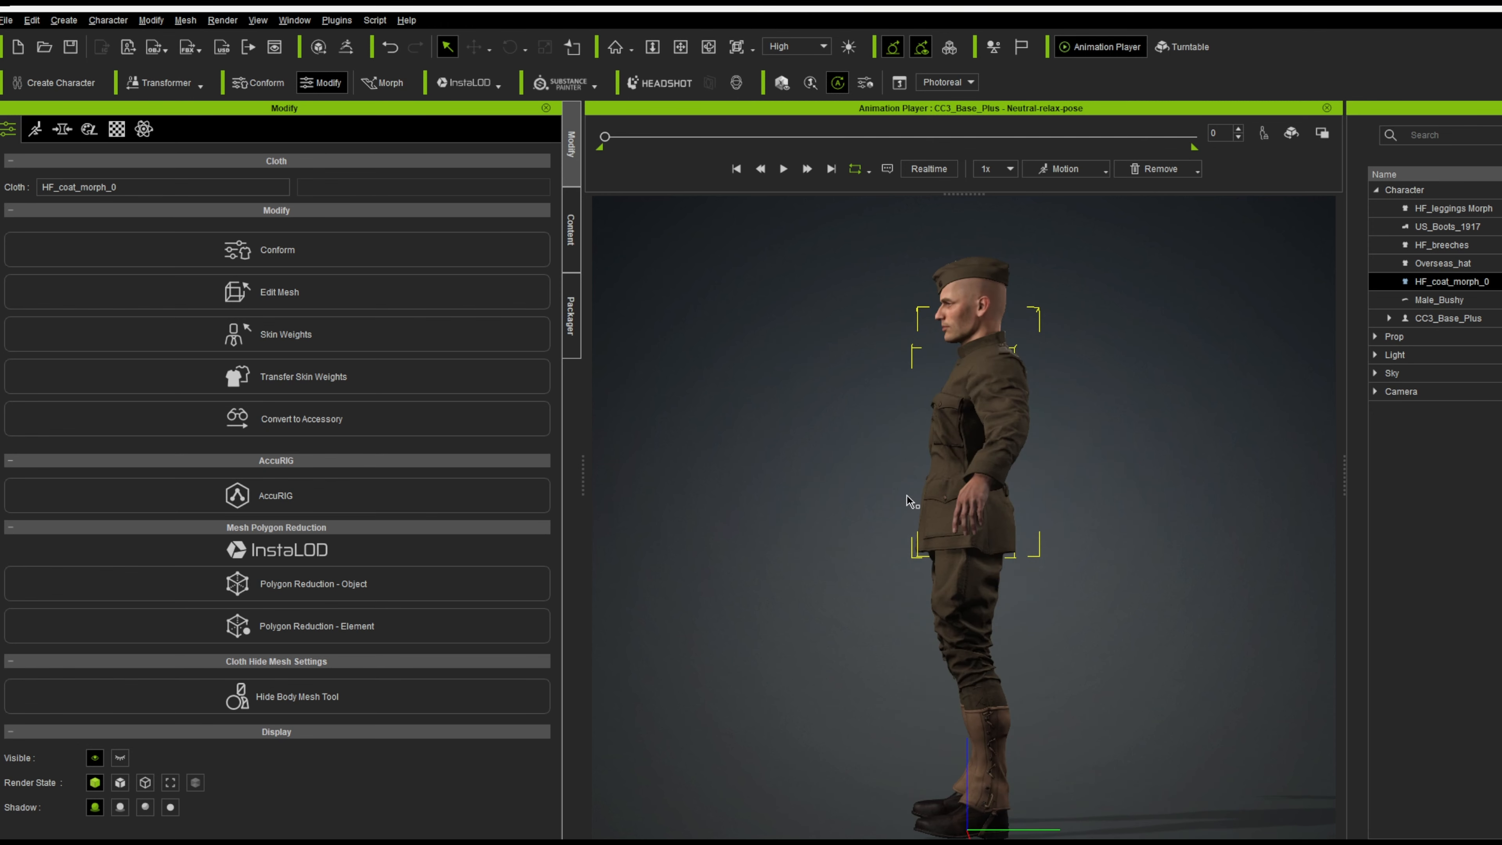
{"action": "left_click_drag", "start_coordinate": [908, 497], "coordinate": [1338, 477], "text": "alt"}
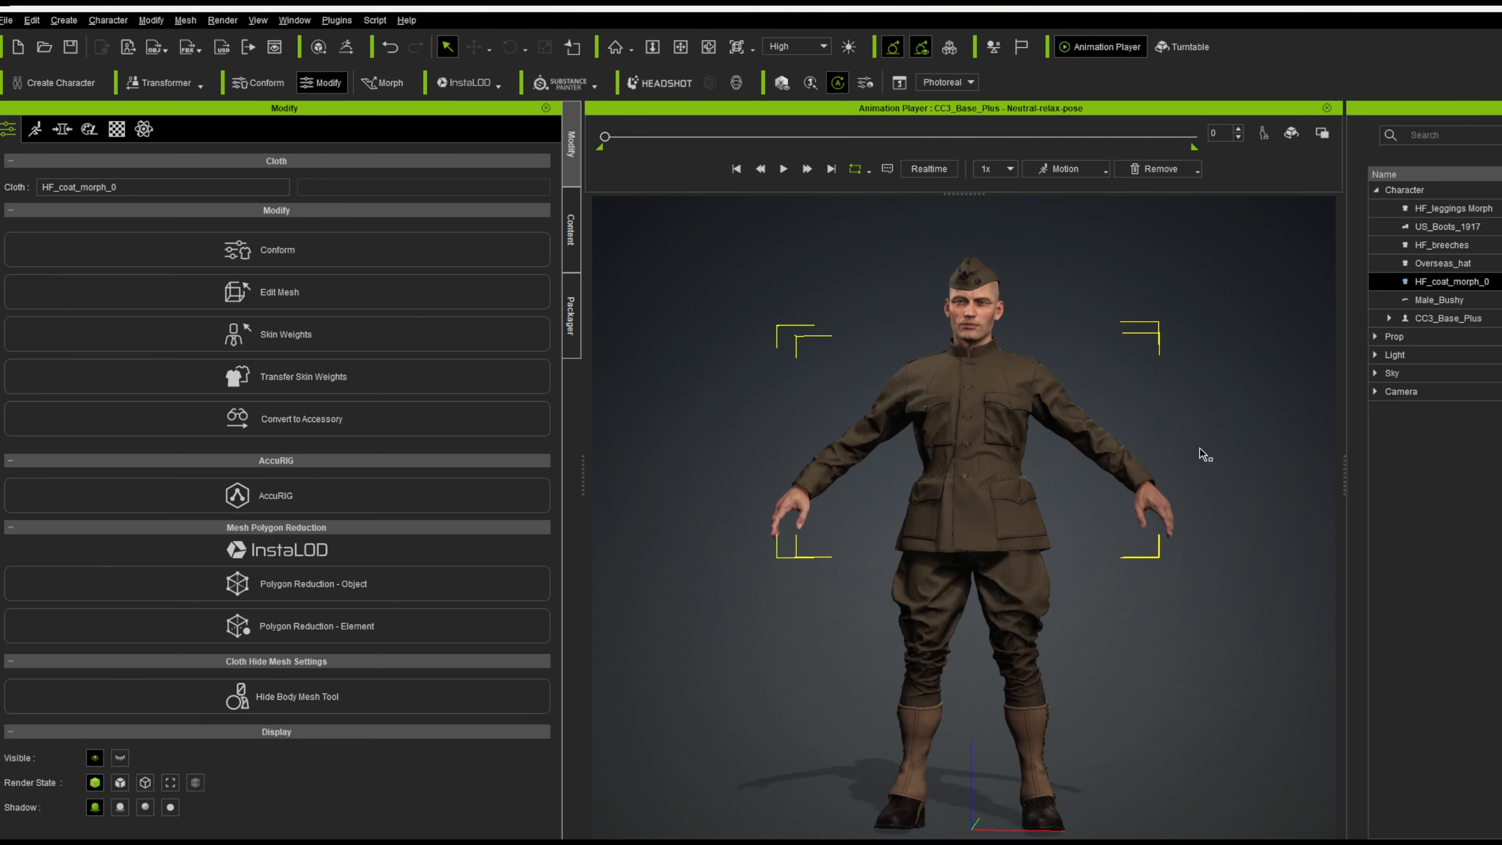
{"action": "right_click_drag", "start_coordinate": [1137, 457], "coordinate": [898, 429], "text": "alt"}
{"action": "middle_click_drag", "start_coordinate": [897, 430], "coordinate": [999, 594], "text": "alt"}
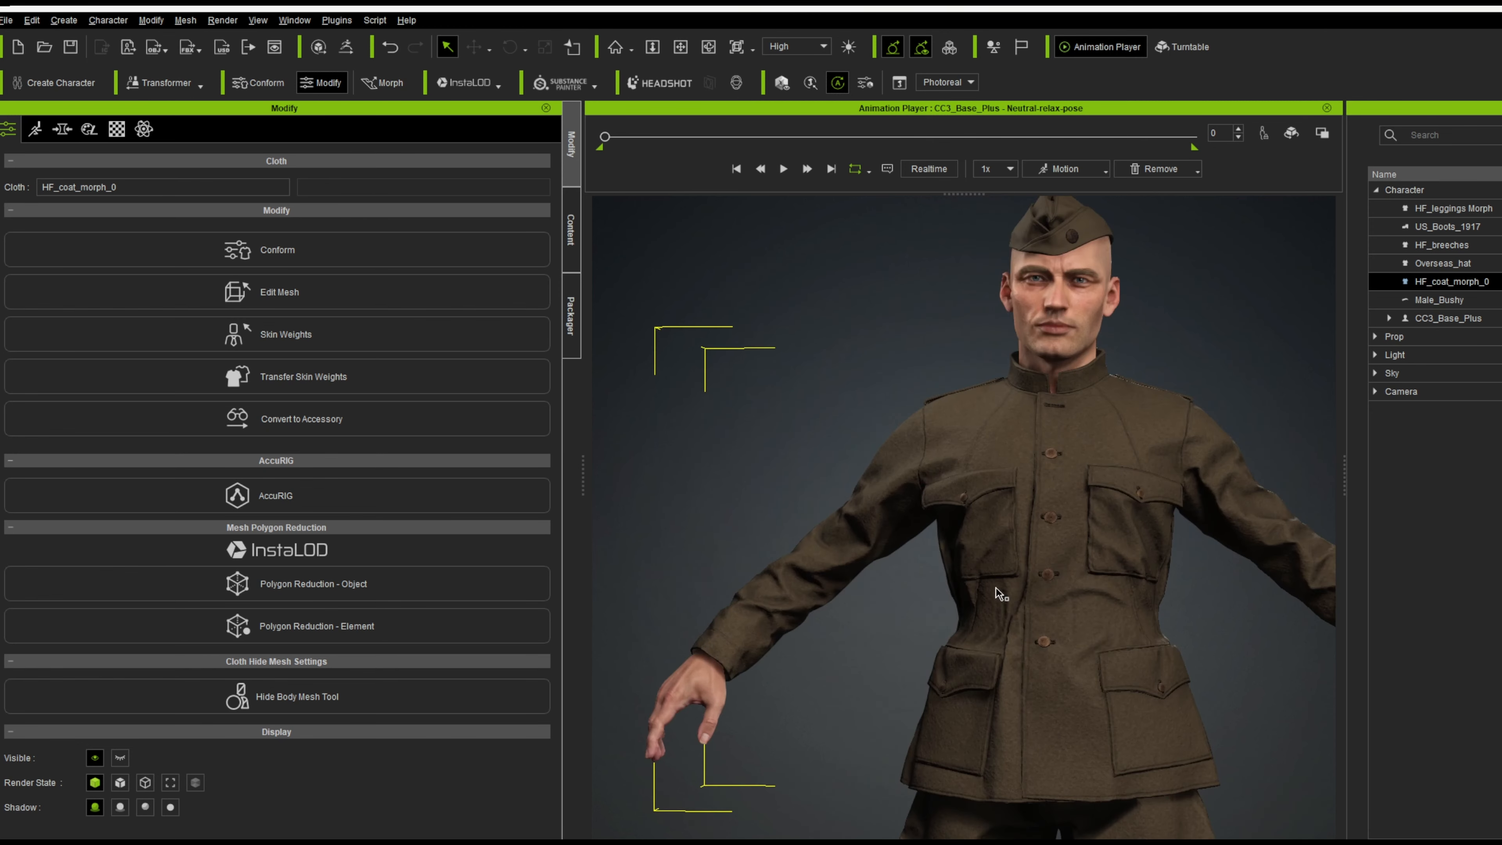
{"action": "left_click_drag", "start_coordinate": [999, 593], "coordinate": [1260, 466], "text": "alt"}
{"action": "right_click_drag", "start_coordinate": [1261, 466], "coordinate": [1283, 473], "text": "alt"}
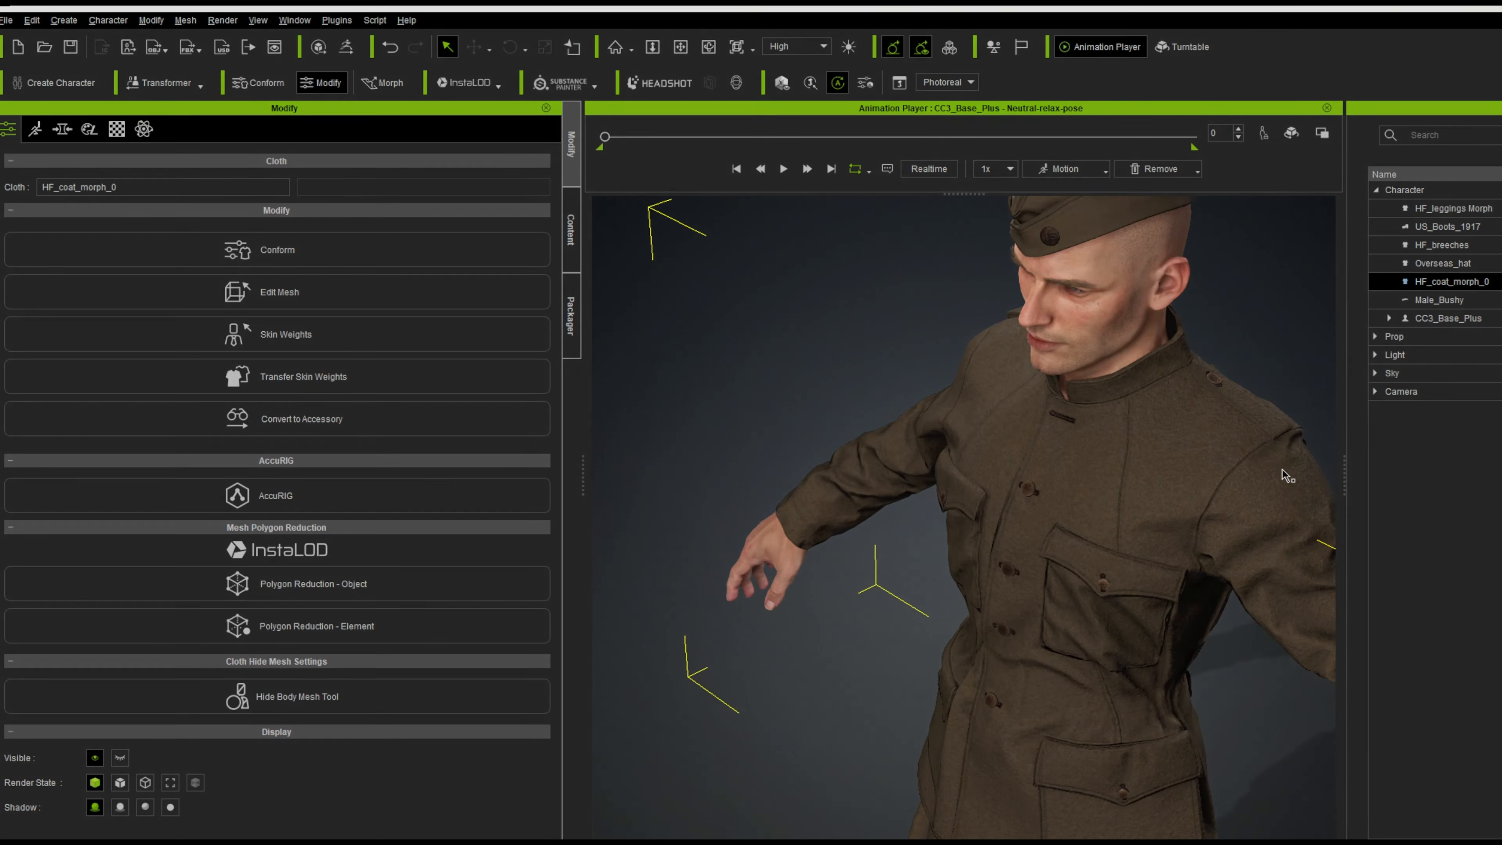
{"action": "middle_click_drag", "start_coordinate": [1283, 473], "coordinate": [878, 603], "text": "alt"}
{"action": "right_click_drag", "start_coordinate": [878, 603], "coordinate": [972, 543], "text": "alt"}
{"action": "left_click_drag", "start_coordinate": [971, 542], "coordinate": [857, 547], "text": "alt"}
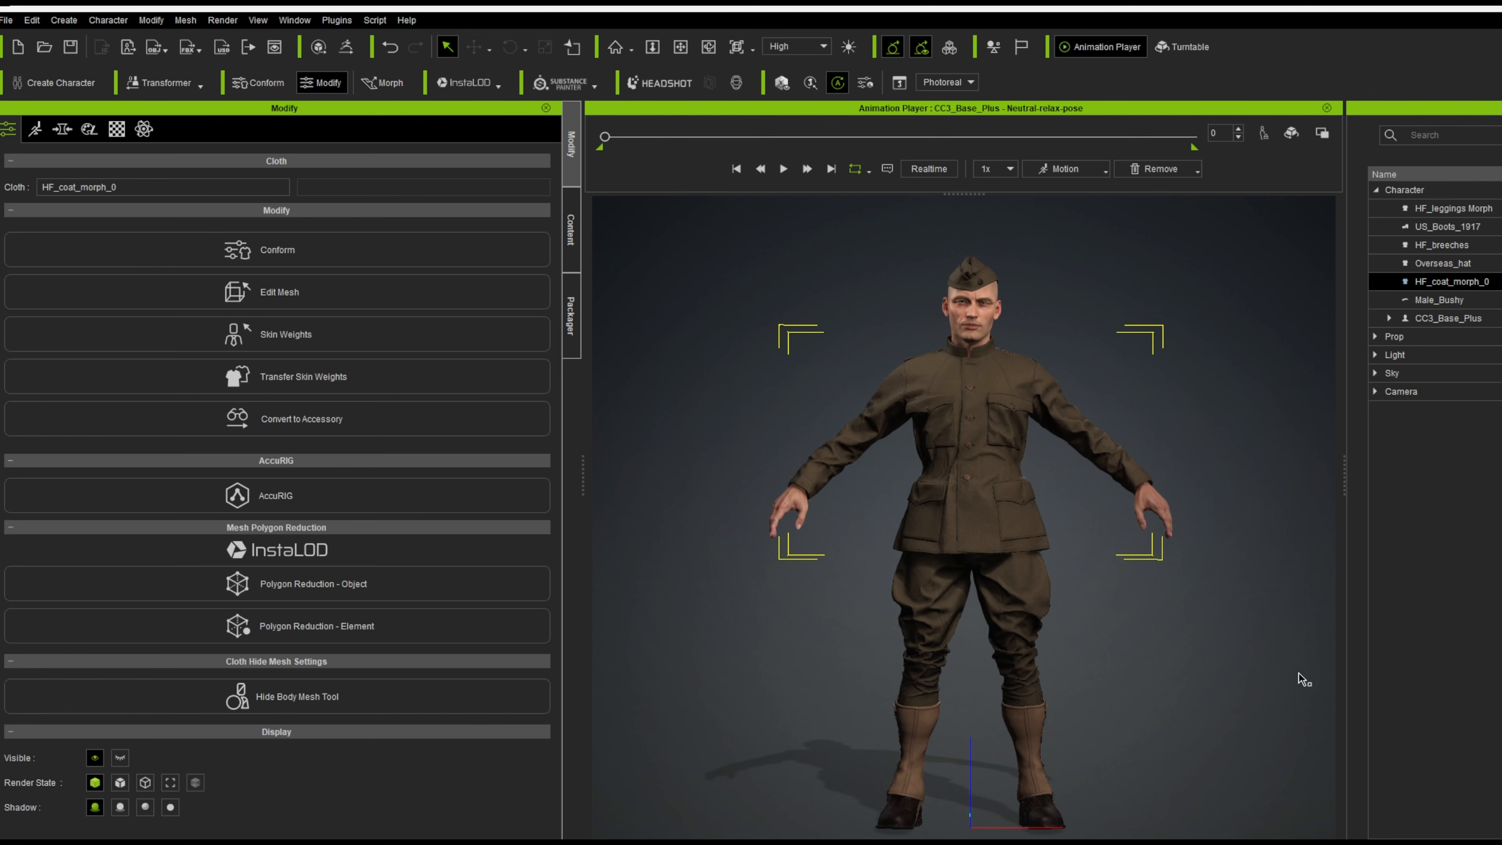
{"action": "left_click_drag", "start_coordinate": [1094, 531], "coordinate": [1233, 466], "text": "alt"}
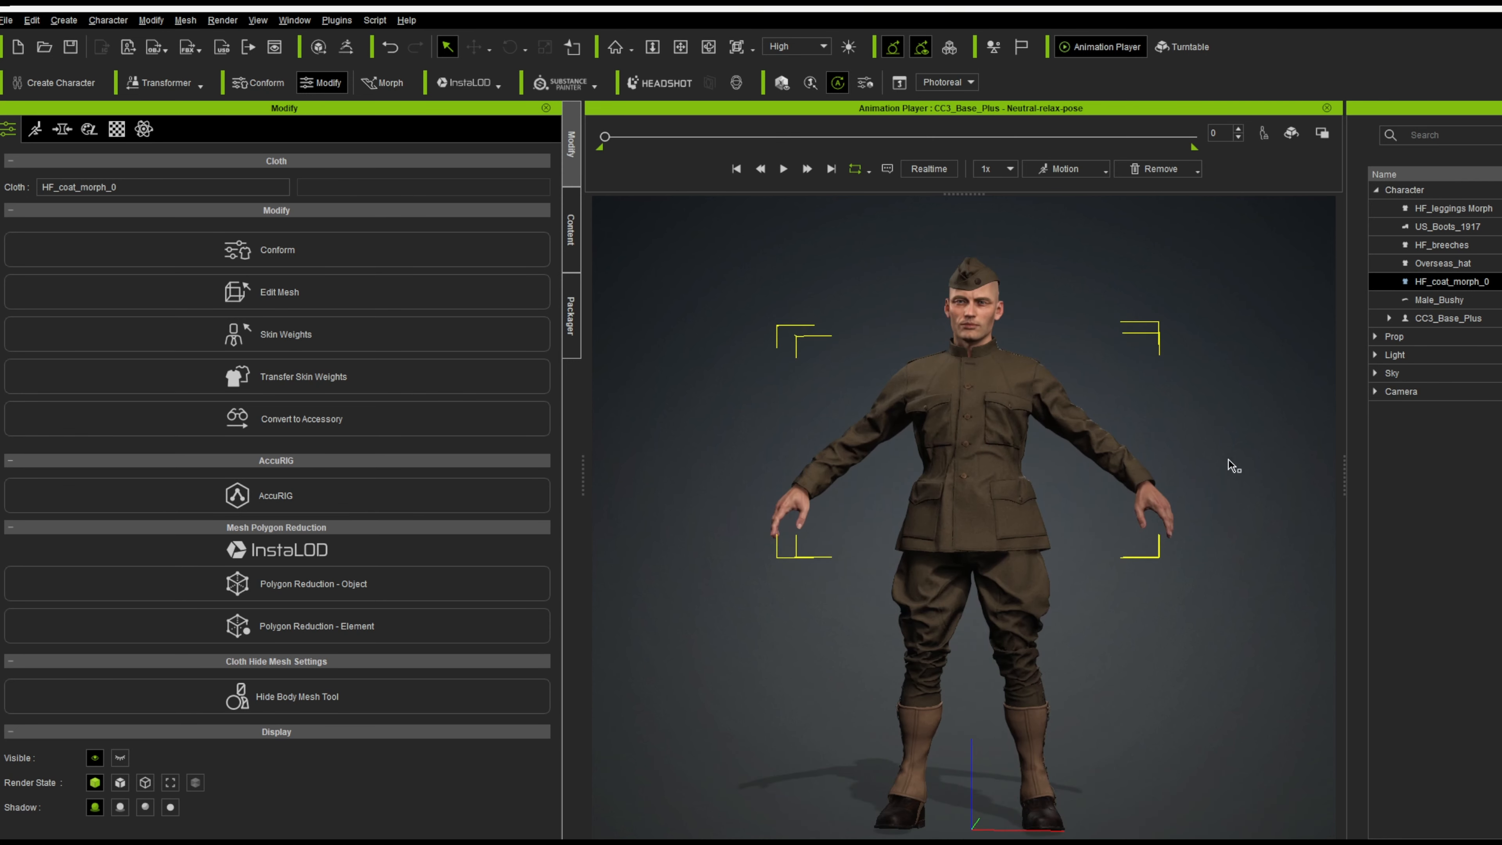
{"action": "scroll", "coordinate": [958, 686], "scroll_direction": "up", "scroll_amount": 6}
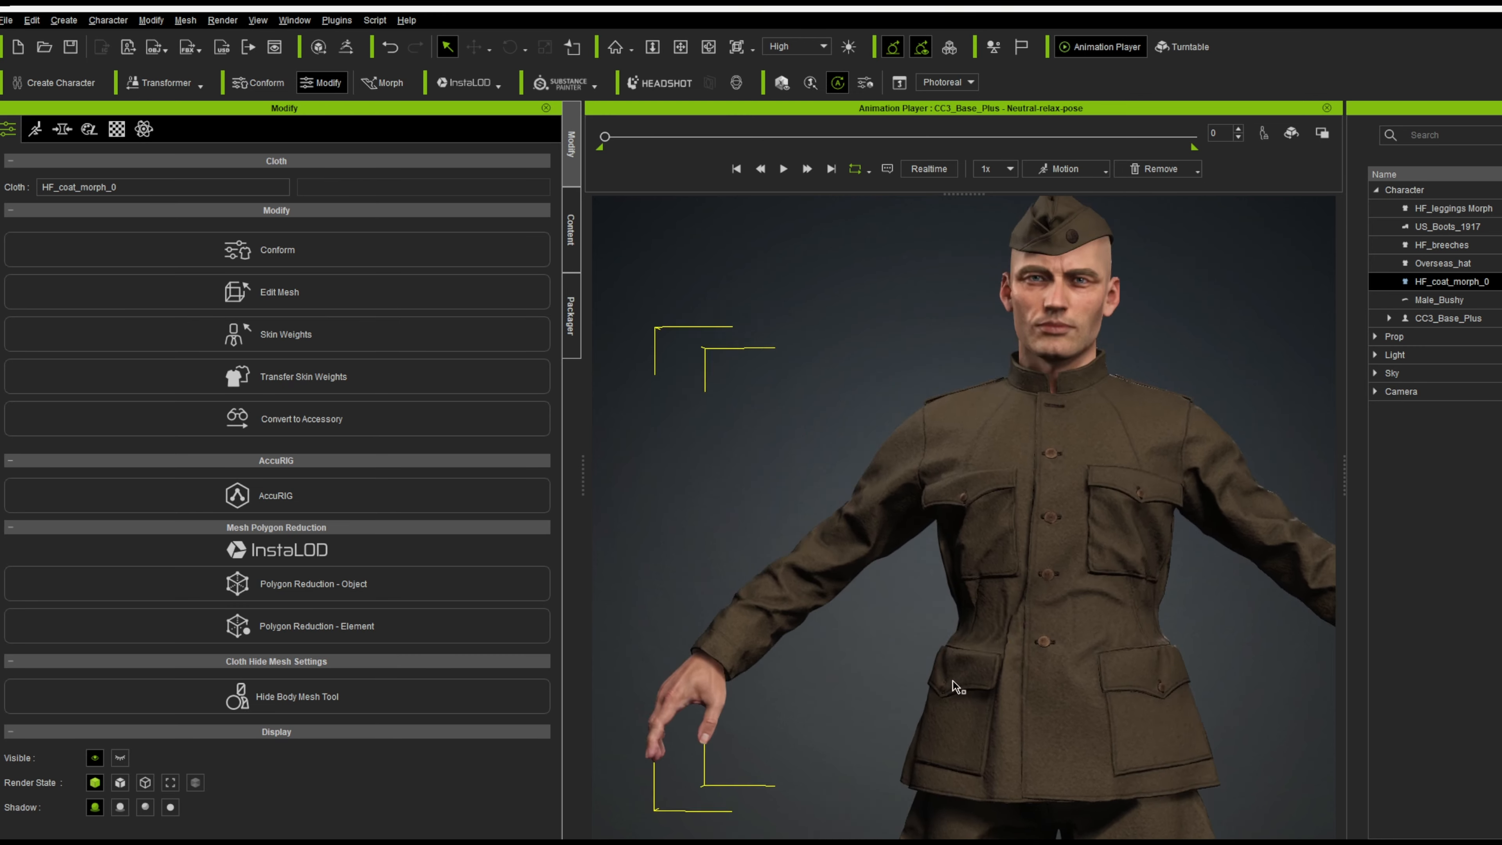
{"action": "left_click_drag", "start_coordinate": [953, 686], "coordinate": [963, 831], "text": "alt"}
{"action": "scroll", "coordinate": [1082, 539], "scroll_direction": "up", "scroll_amount": 3}
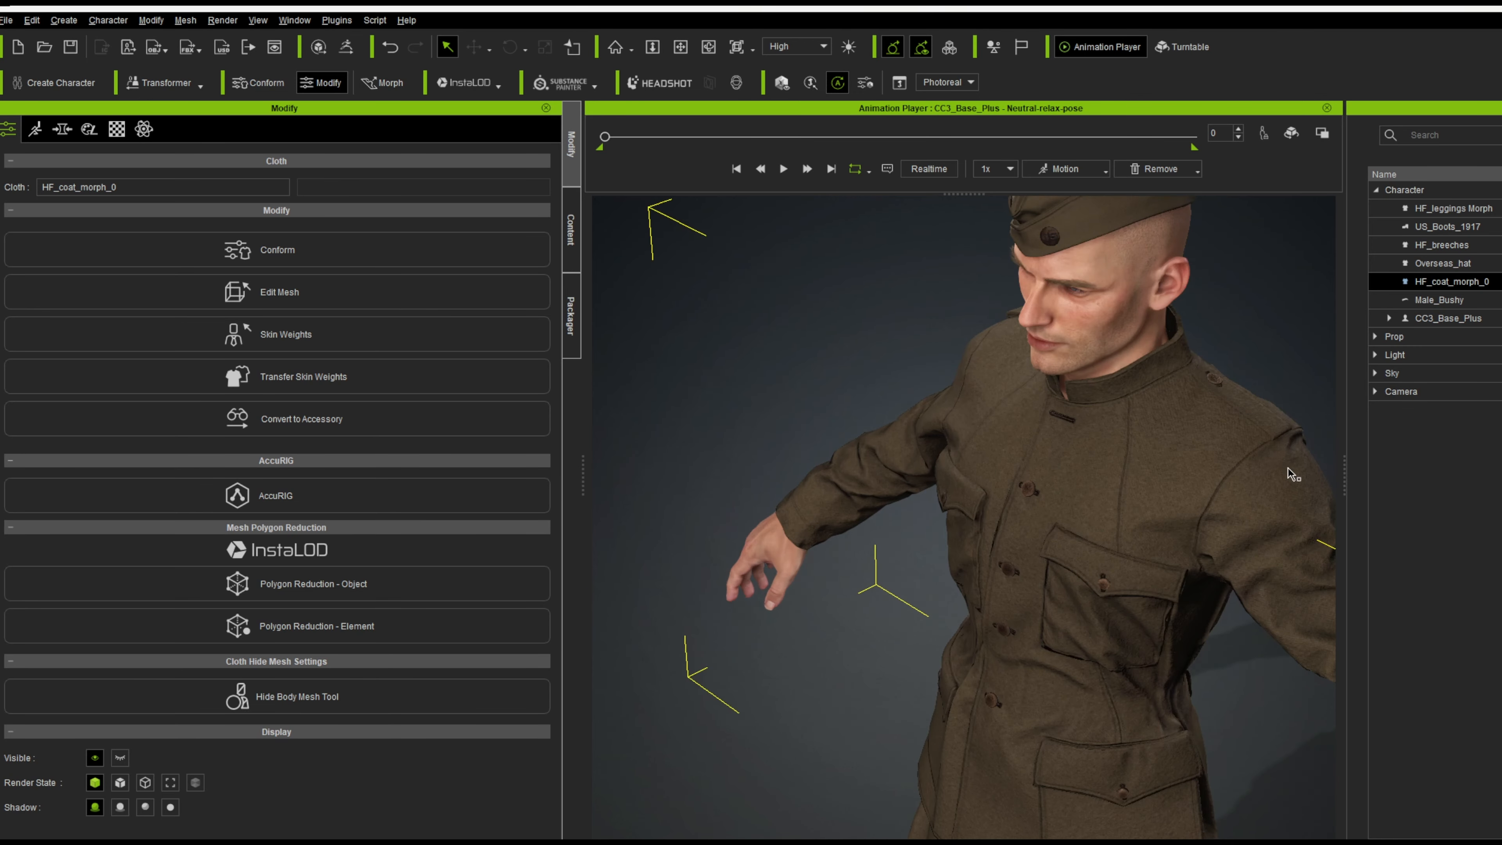
{"action": "middle_click_drag", "start_coordinate": [1290, 473], "coordinate": [877, 600]}
{"action": "scroll", "coordinate": [975, 546], "scroll_direction": "up", "scroll_amount": 3}
{"action": "right_click_drag", "start_coordinate": [976, 547], "coordinate": [577, 507]}
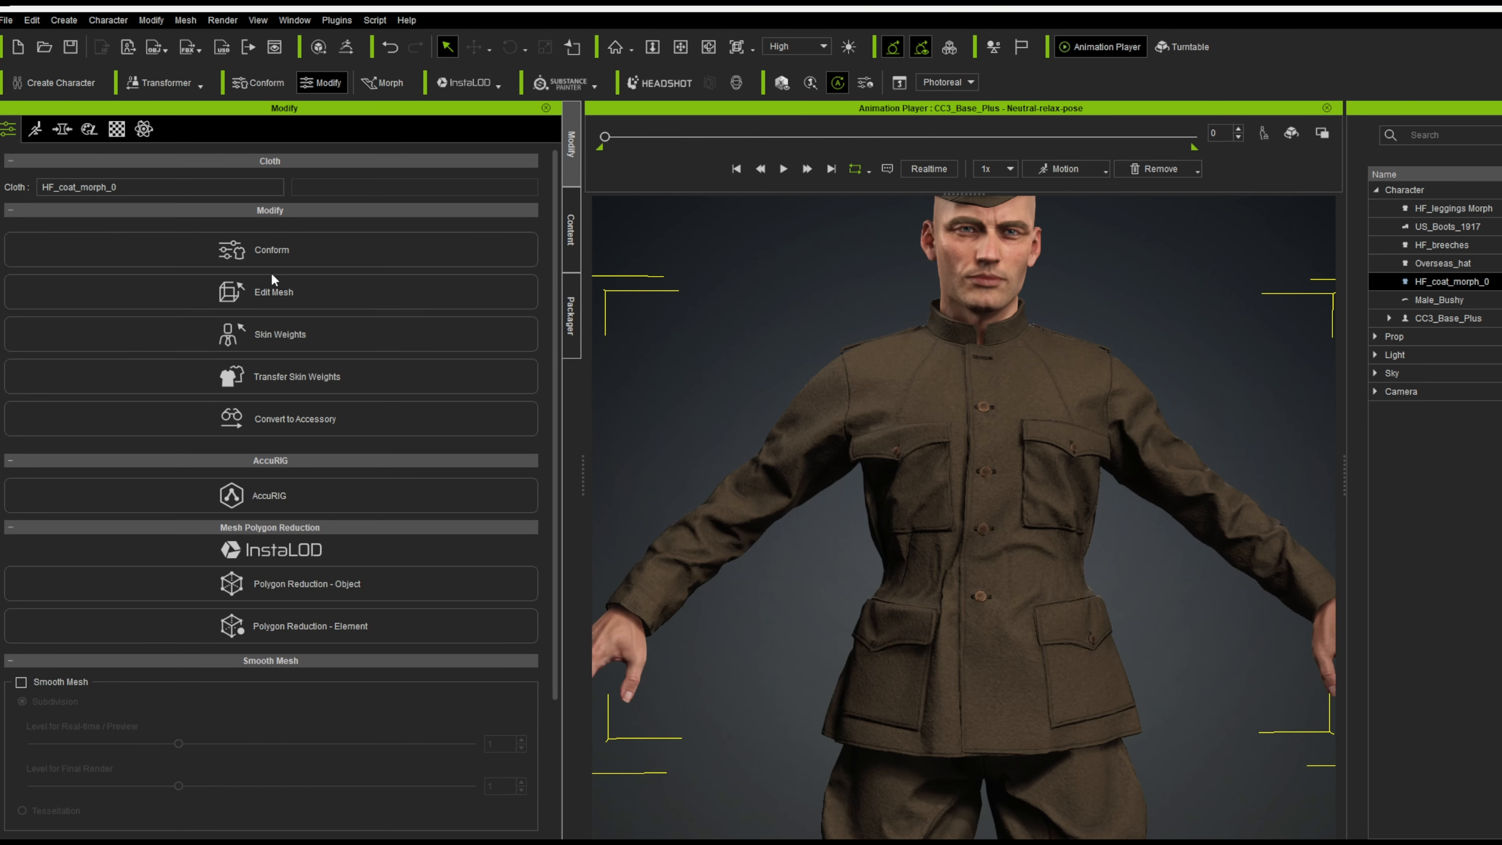
Show the coat's morph sliders and filter them by "BT".
{"action": "left_click", "coordinate": [62, 129]}
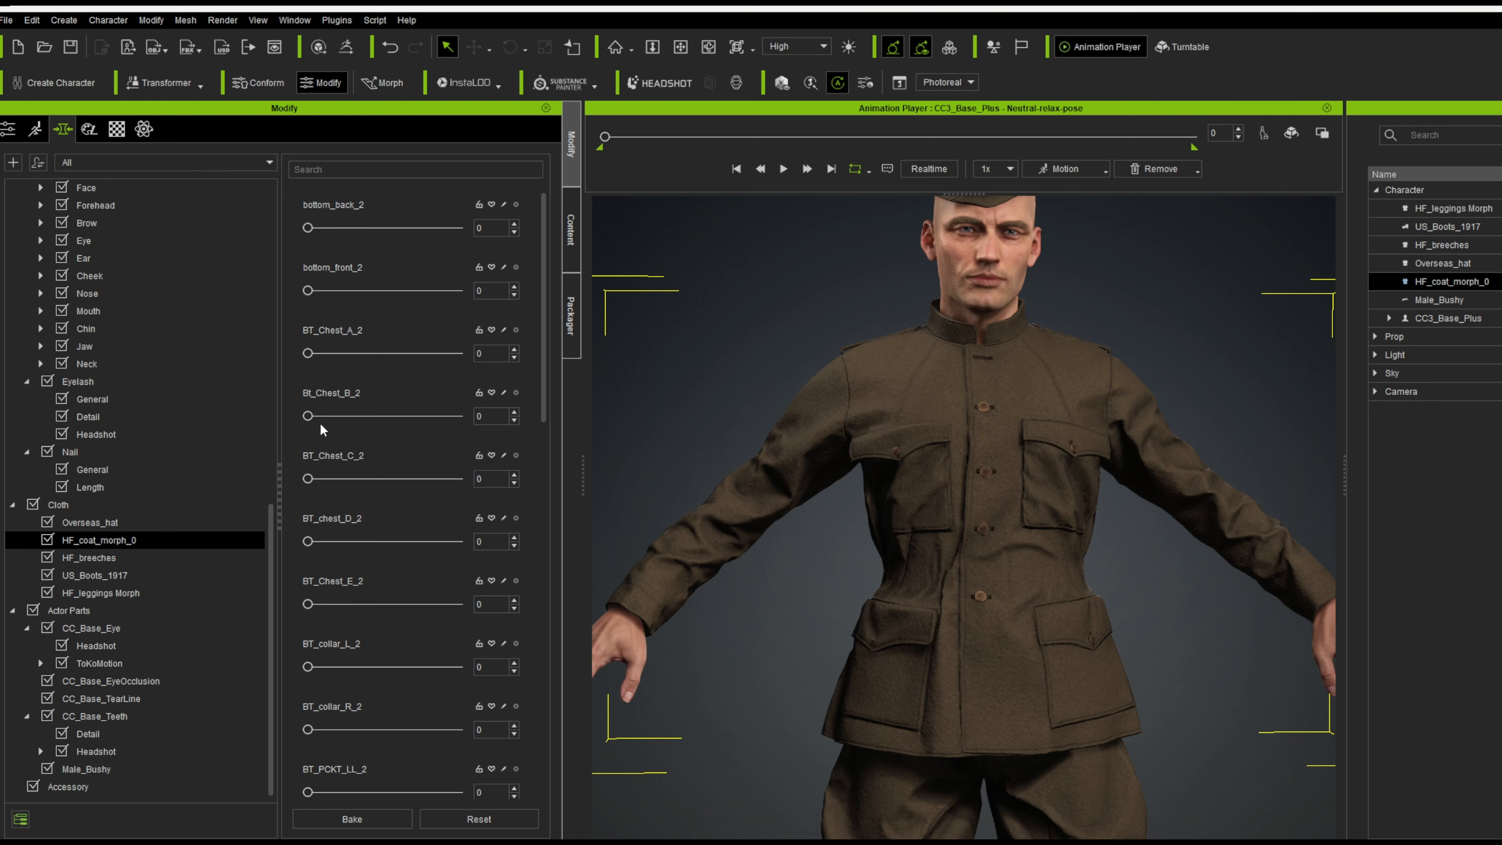
{"action": "scroll", "coordinate": [329, 497], "scroll_direction": "down", "scroll_amount": 1}
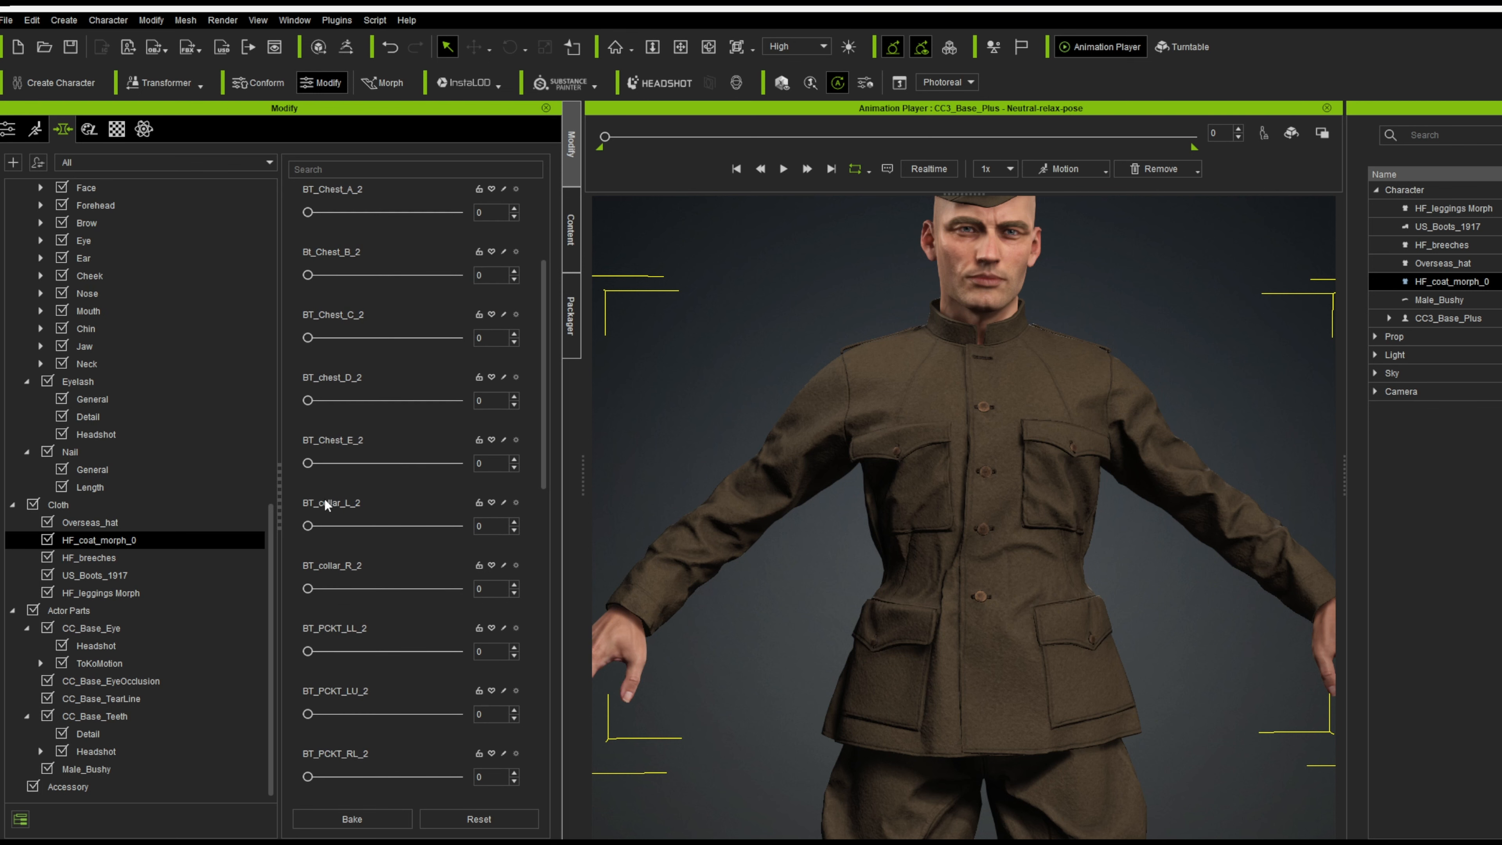
{"action": "scroll", "coordinate": [331, 415], "scroll_direction": "up", "scroll_amount": 2}
{"action": "left_click", "coordinate": [336, 170]}
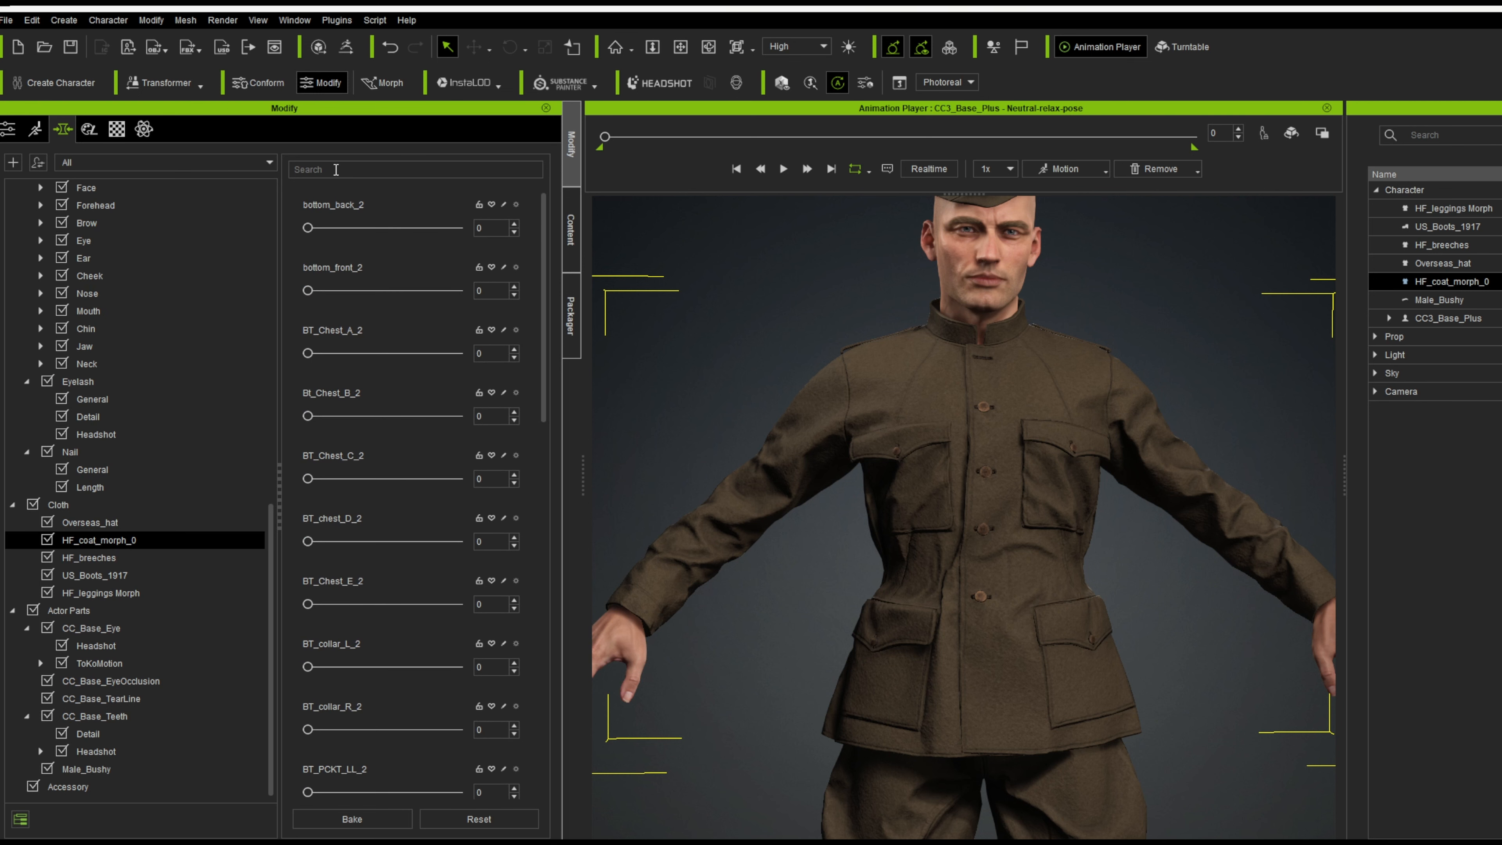
{"action": "type", "text": "BT"}
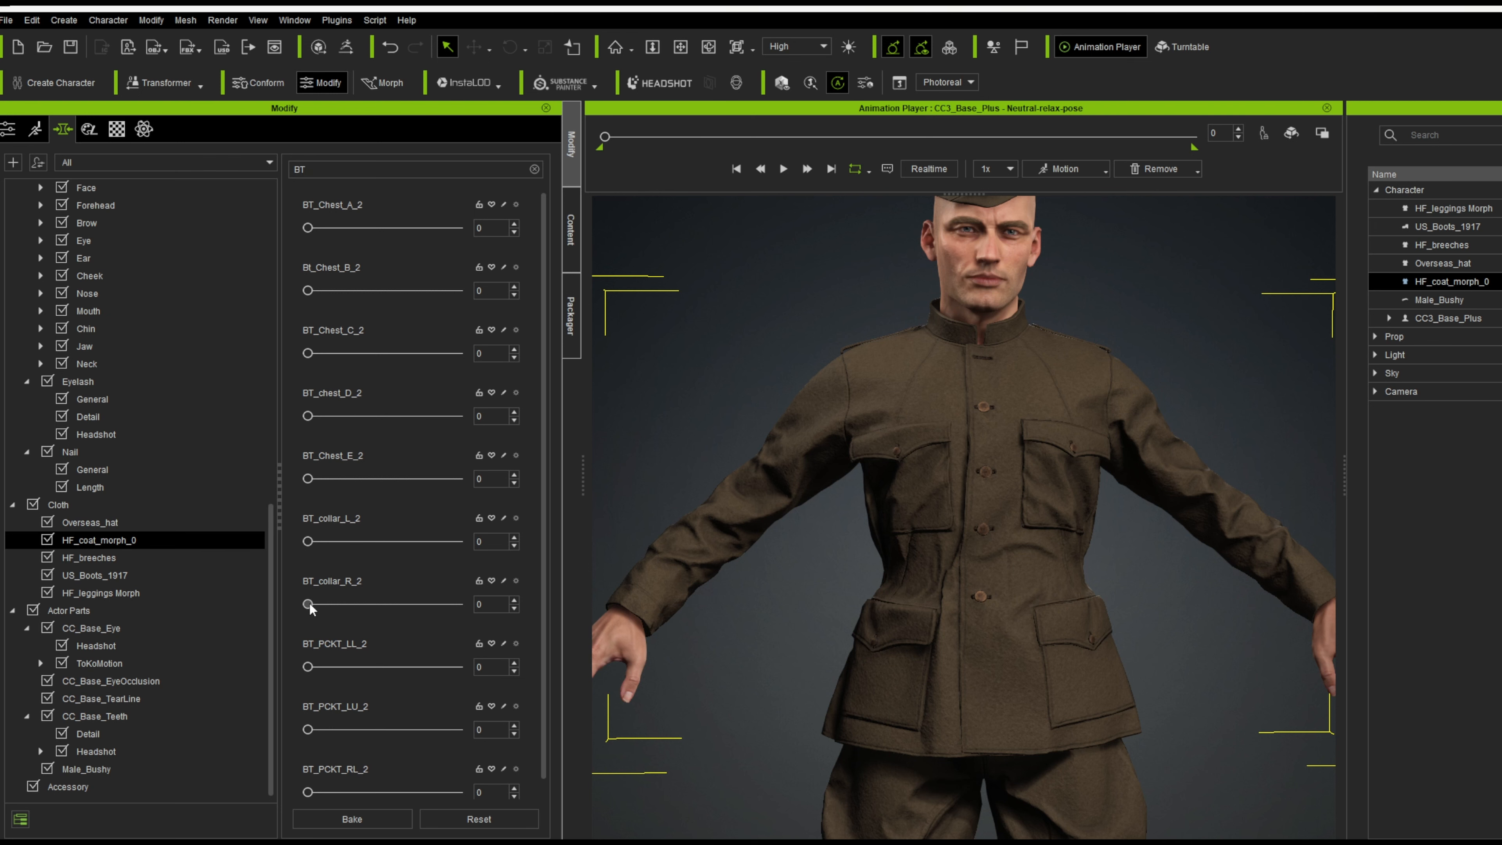
Set the collar insignia morphs BT_collar_R_2 to 74 and BT_collar_L_2 to 77.
{"action": "left_click_drag", "start_coordinate": [307, 603], "coordinate": [354, 604]}
{"action": "scroll", "coordinate": [627, 363], "scroll_direction": "up", "scroll_amount": 2}
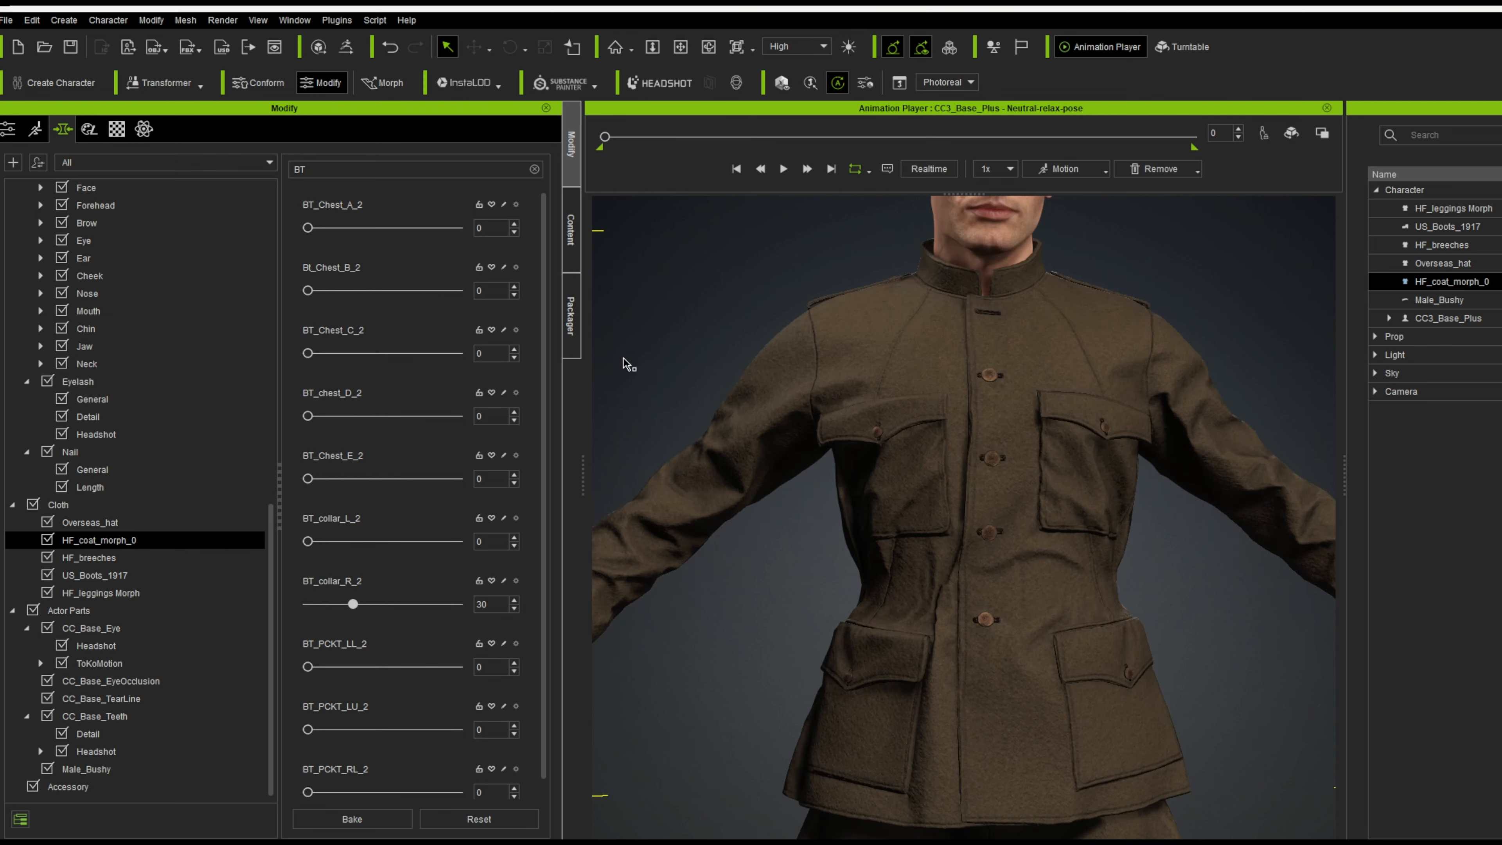
{"action": "scroll", "coordinate": [627, 364], "scroll_direction": "up", "scroll_amount": 3}
{"action": "left_click_drag", "start_coordinate": [734, 429], "coordinate": [726, 609], "text": "alt"}
{"action": "scroll", "coordinate": [978, 509], "scroll_direction": "up", "scroll_amount": 5}
{"action": "left_click_drag", "start_coordinate": [353, 604], "coordinate": [418, 604]}
{"action": "left_click_drag", "start_coordinate": [307, 541], "coordinate": [423, 541]}
{"action": "right_click_drag", "start_coordinate": [1005, 503], "coordinate": [1253, 489], "text": "alt"}
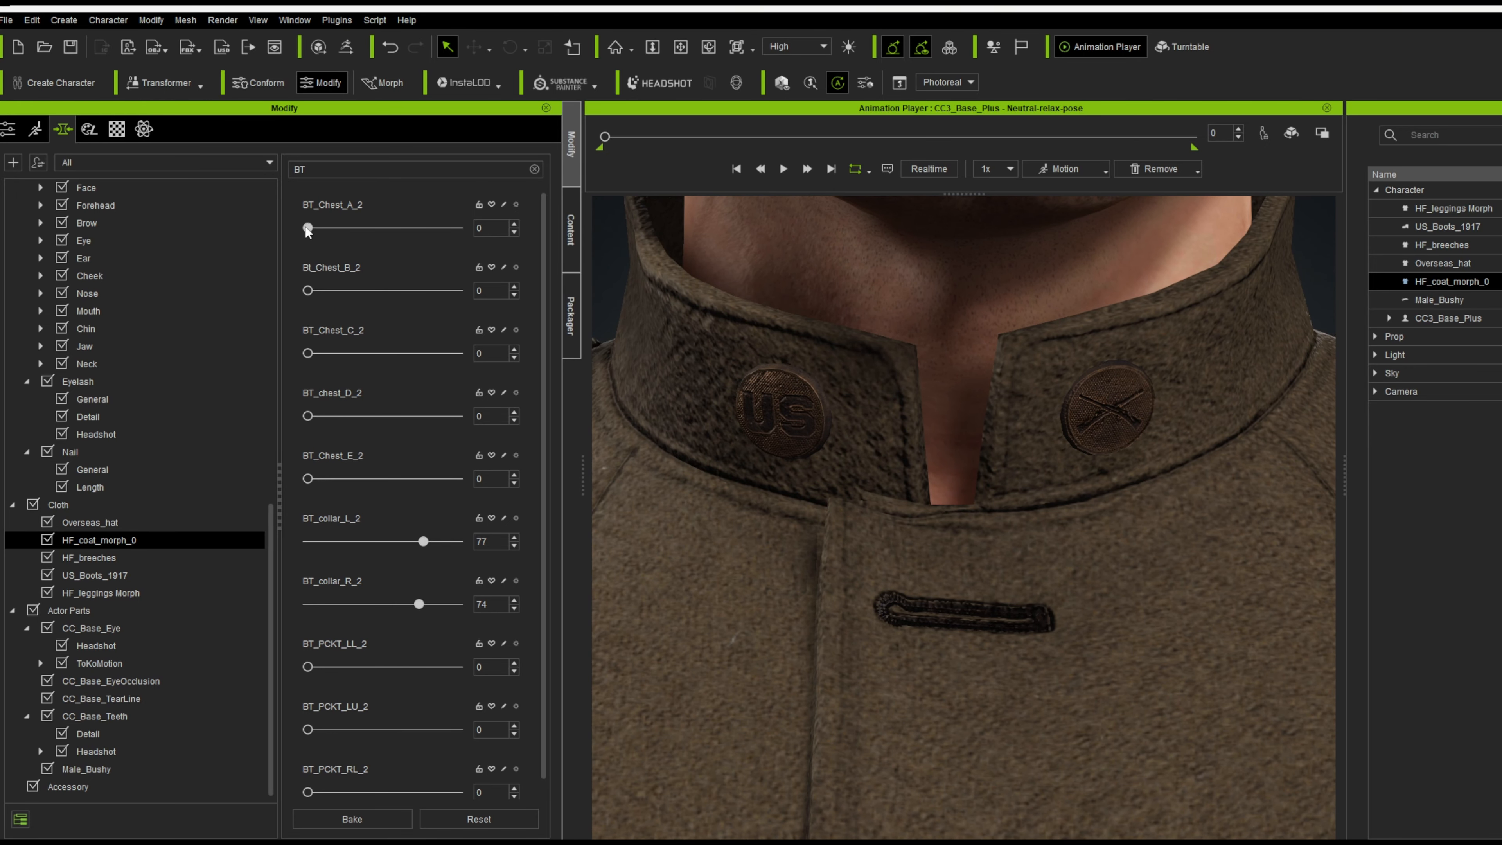
Set the coat's BT_Chest_A_2 morph to 78 and check the uppermost chest button from the front.
{"action": "left_click_drag", "start_coordinate": [308, 228], "coordinate": [424, 227]}
{"action": "left_click_drag", "start_coordinate": [747, 501], "coordinate": [653, 517], "text": "alt"}
{"action": "scroll", "coordinate": [844, 556], "scroll_direction": "down", "scroll_amount": 10}
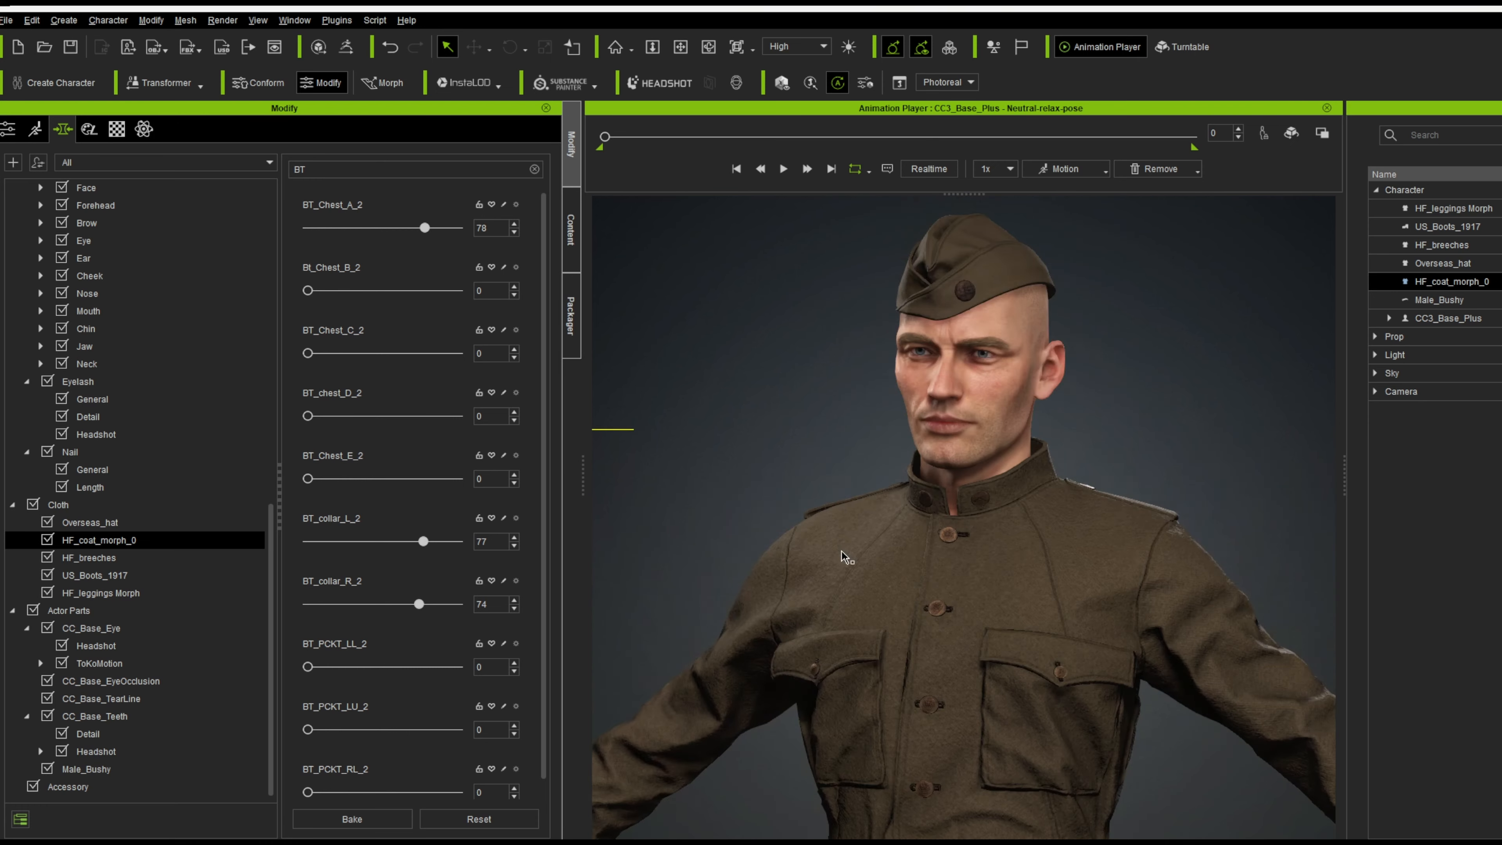
{"action": "left_click_drag", "start_coordinate": [844, 556], "coordinate": [946, 560], "text": "alt"}
{"action": "scroll", "coordinate": [948, 560], "scroll_direction": "down", "scroll_amount": 1}
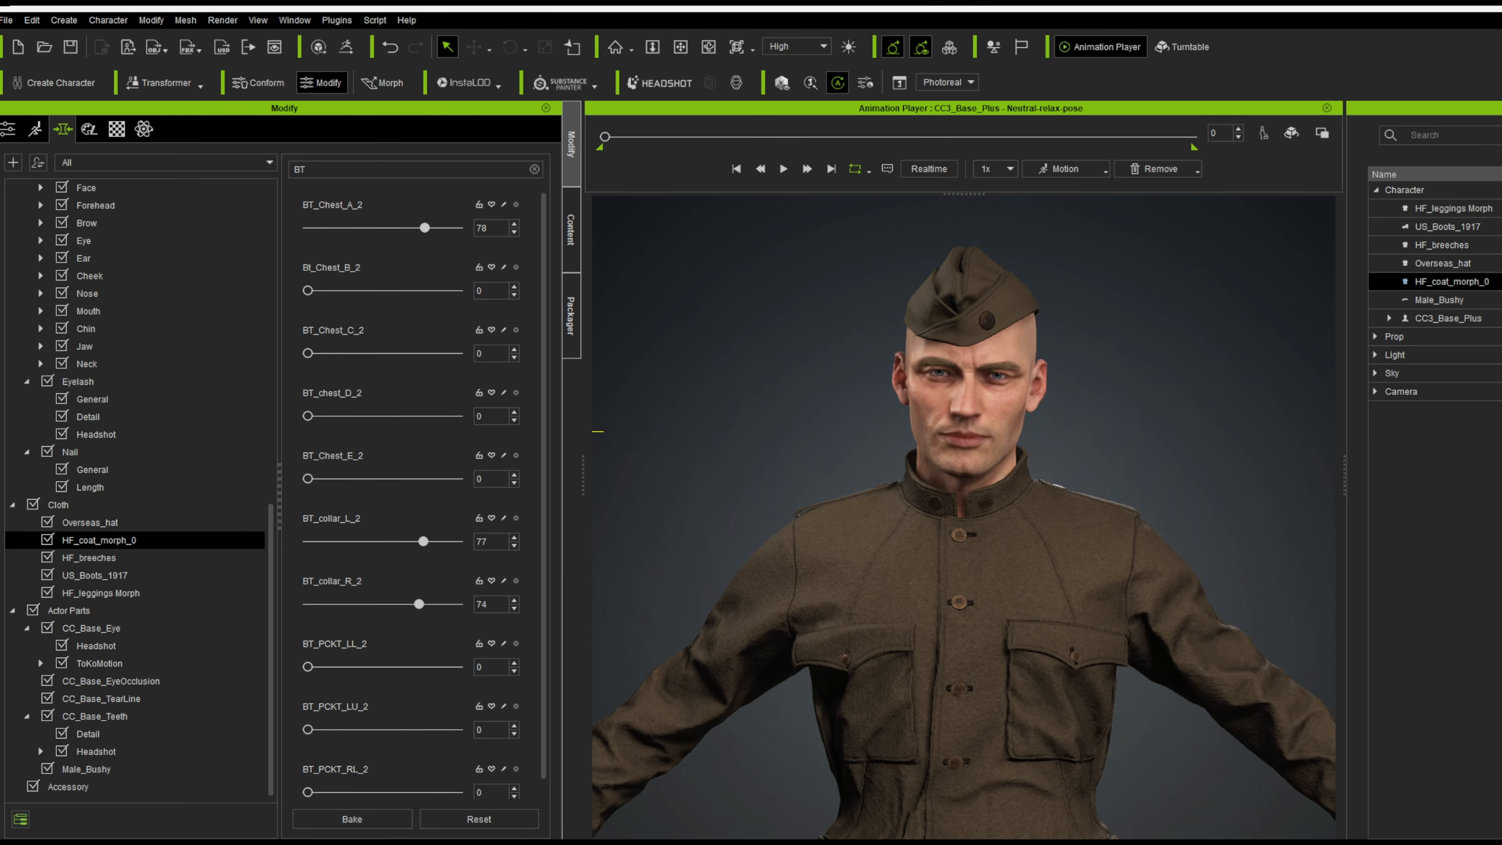
Search the coat's morphs for "bt_shoul", and clear the filter to list all the coat's morphs again.
{"action": "type", "text": "bt_so"}
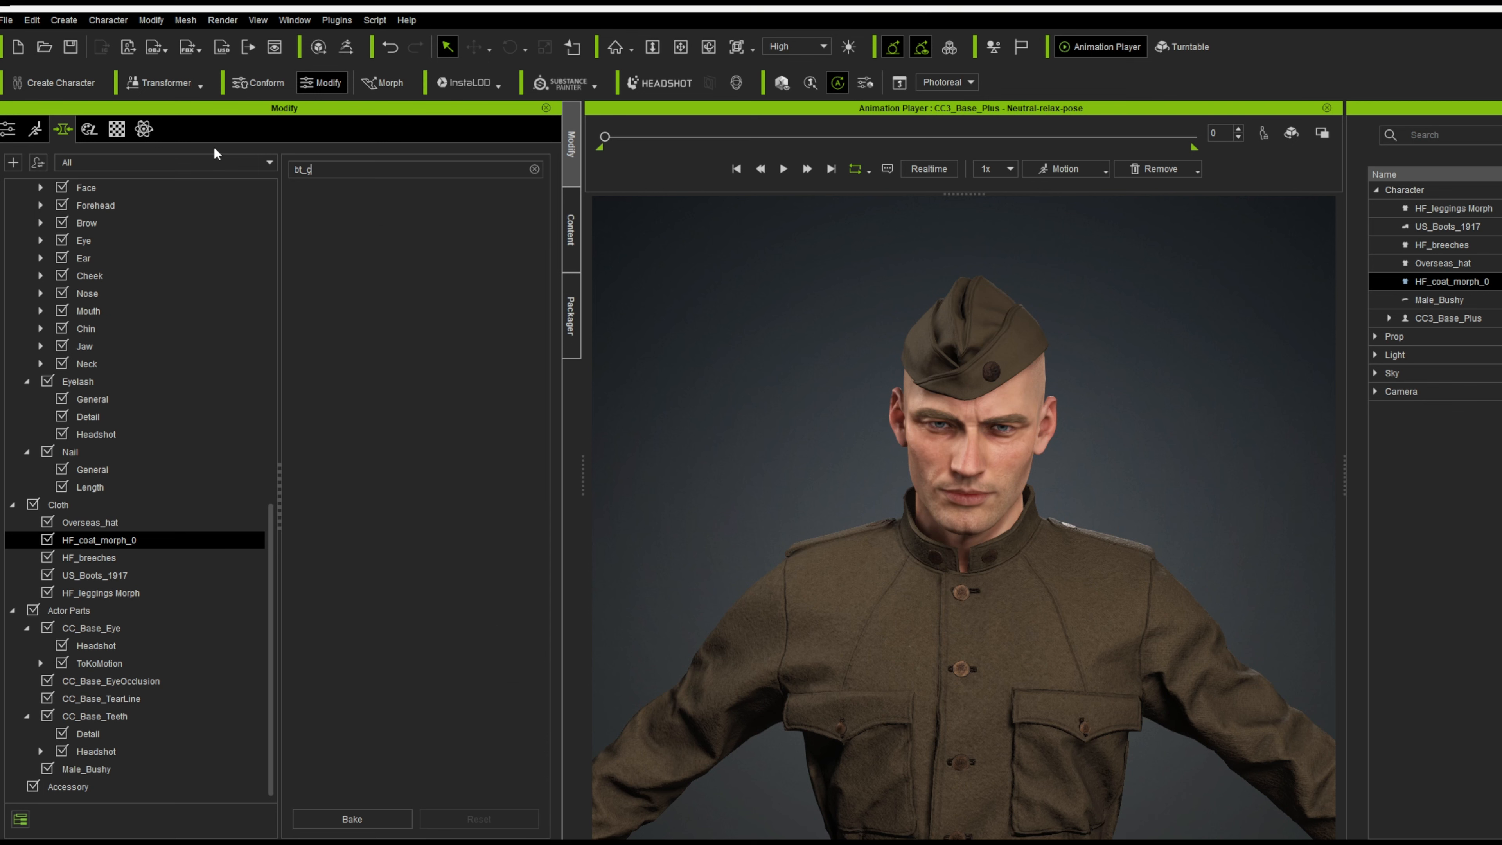
{"action": "key", "text": "BackSpace"}
{"action": "key", "text": "BackSpace"}
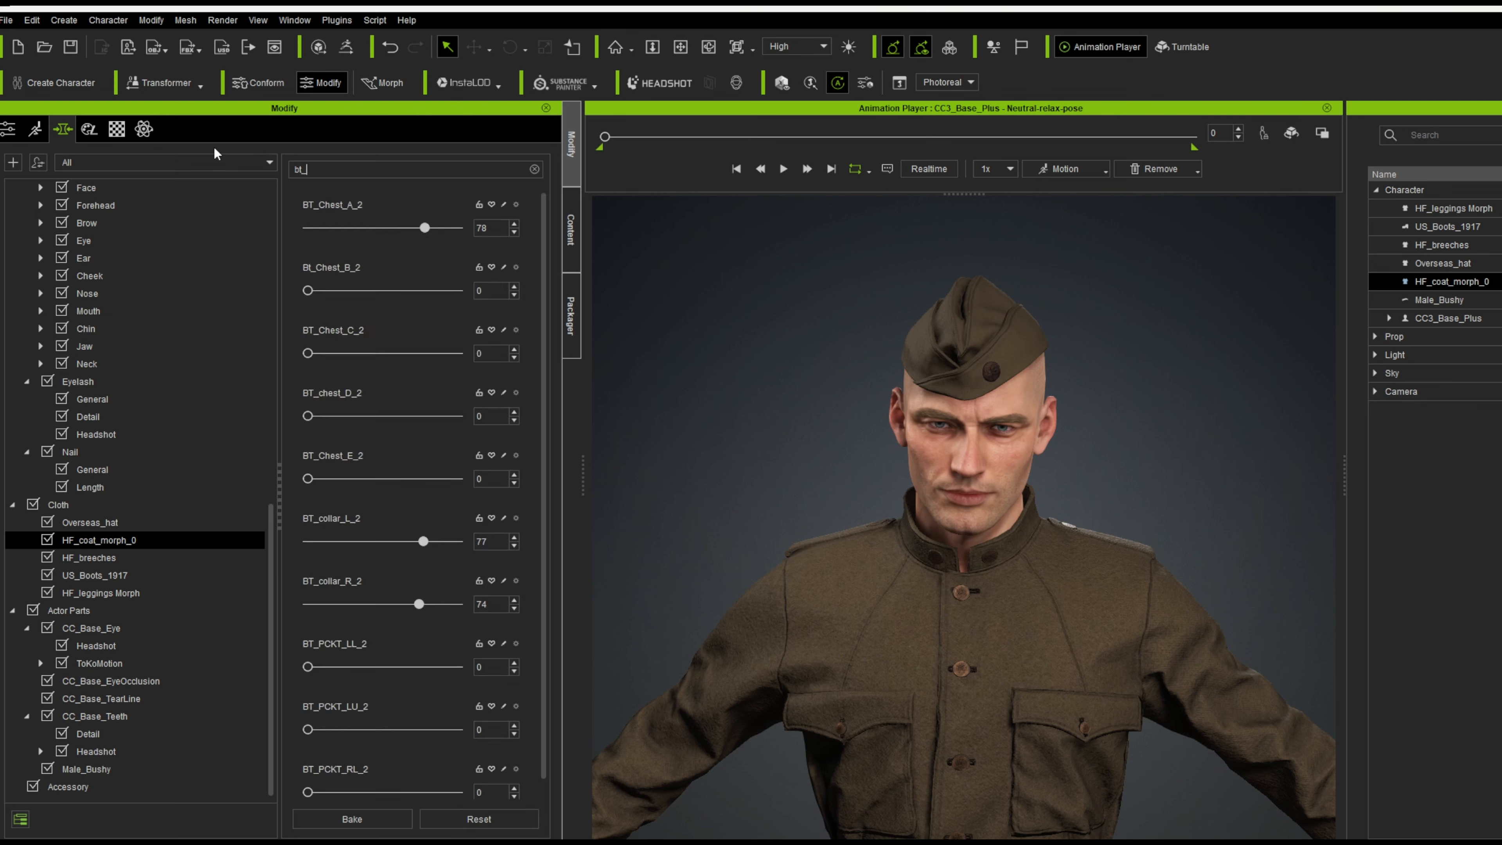
{"action": "type", "text": "shoul.."}
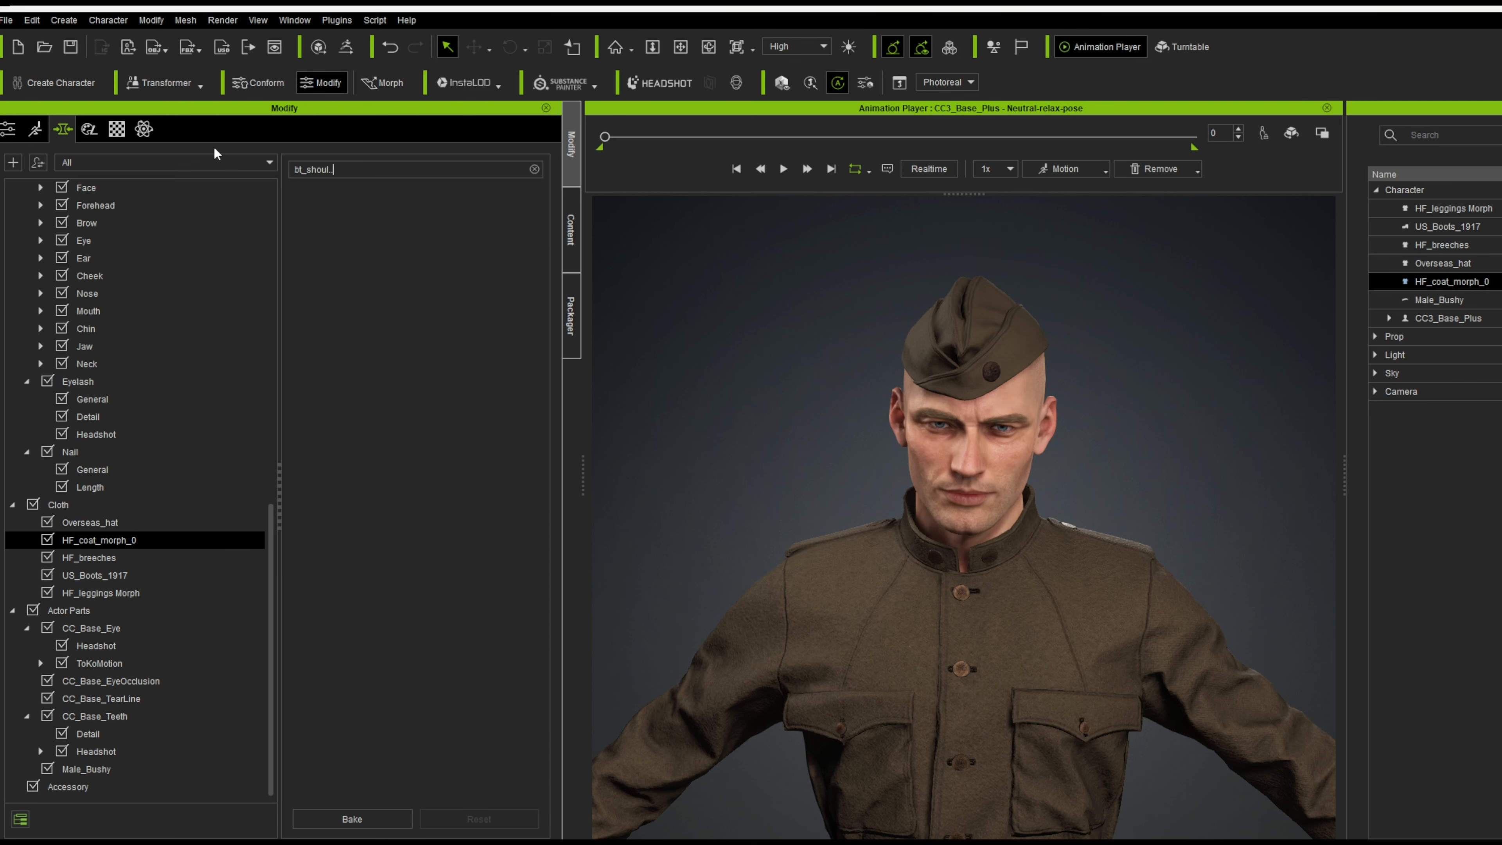
{"action": "key", "text": "BackSpace"}
{"action": "key", "text": "BackSpace"}
{"action": "key", "text": "BackSpace"}
{"action": "key", "text": "BackSpace"}
{"action": "key", "text": "BackSpace"}
{"action": "key", "text": "BackSpace"}
{"action": "key", "text": "BackSpace"}
{"action": "key", "text": "BackSpace"}
{"action": "key", "text": "BackSpace"}
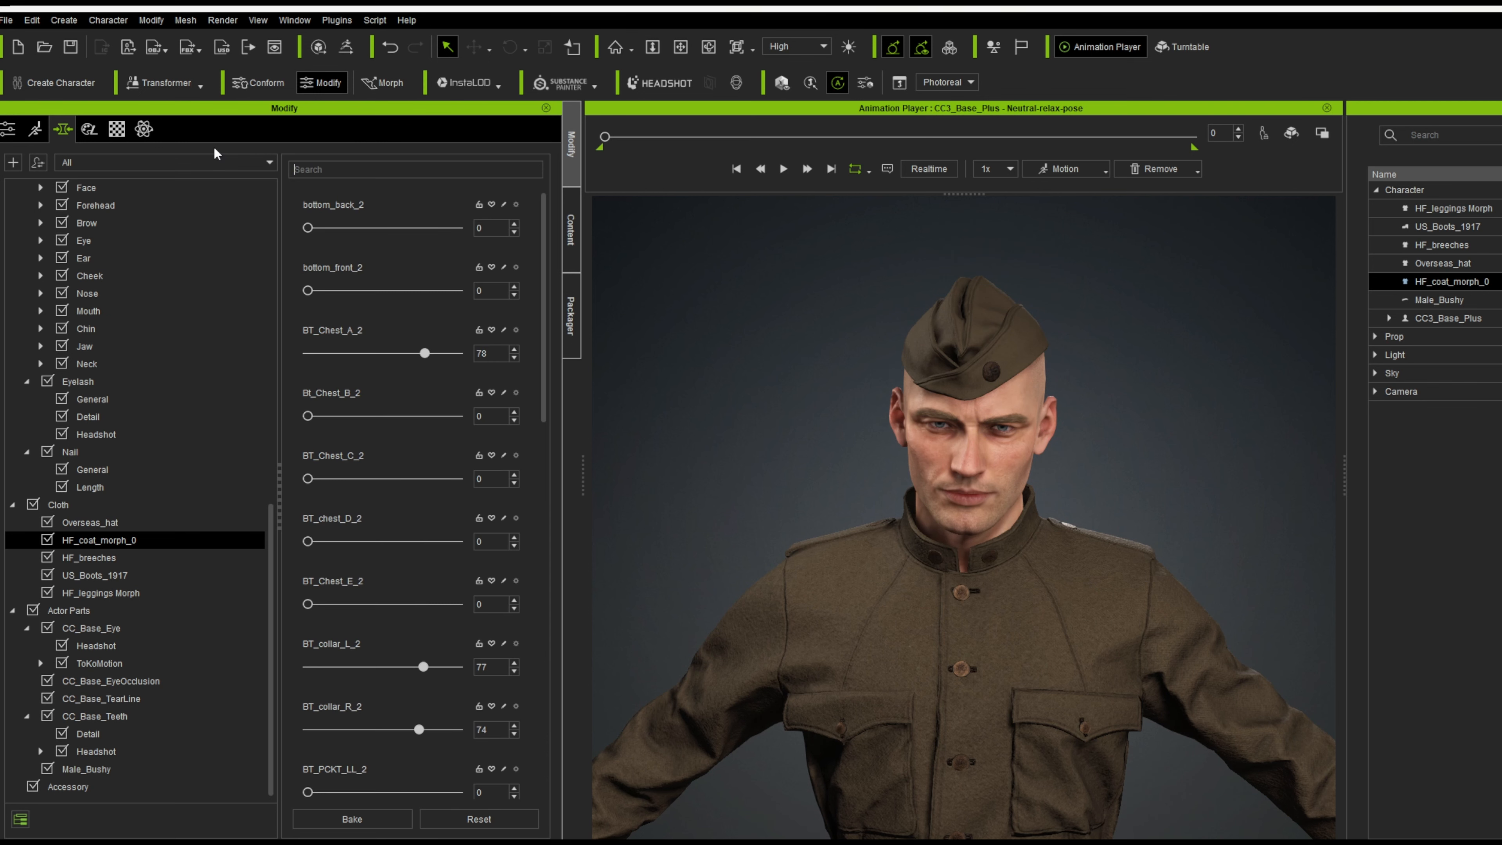
Select the CC3_Base_Plus character and open its mesh for editing in Element selection mode.
{"action": "scroll", "coordinate": [915, 498], "scroll_direction": "down", "scroll_amount": 3}
{"action": "scroll", "coordinate": [915, 498], "scroll_direction": "down", "scroll_amount": 5}
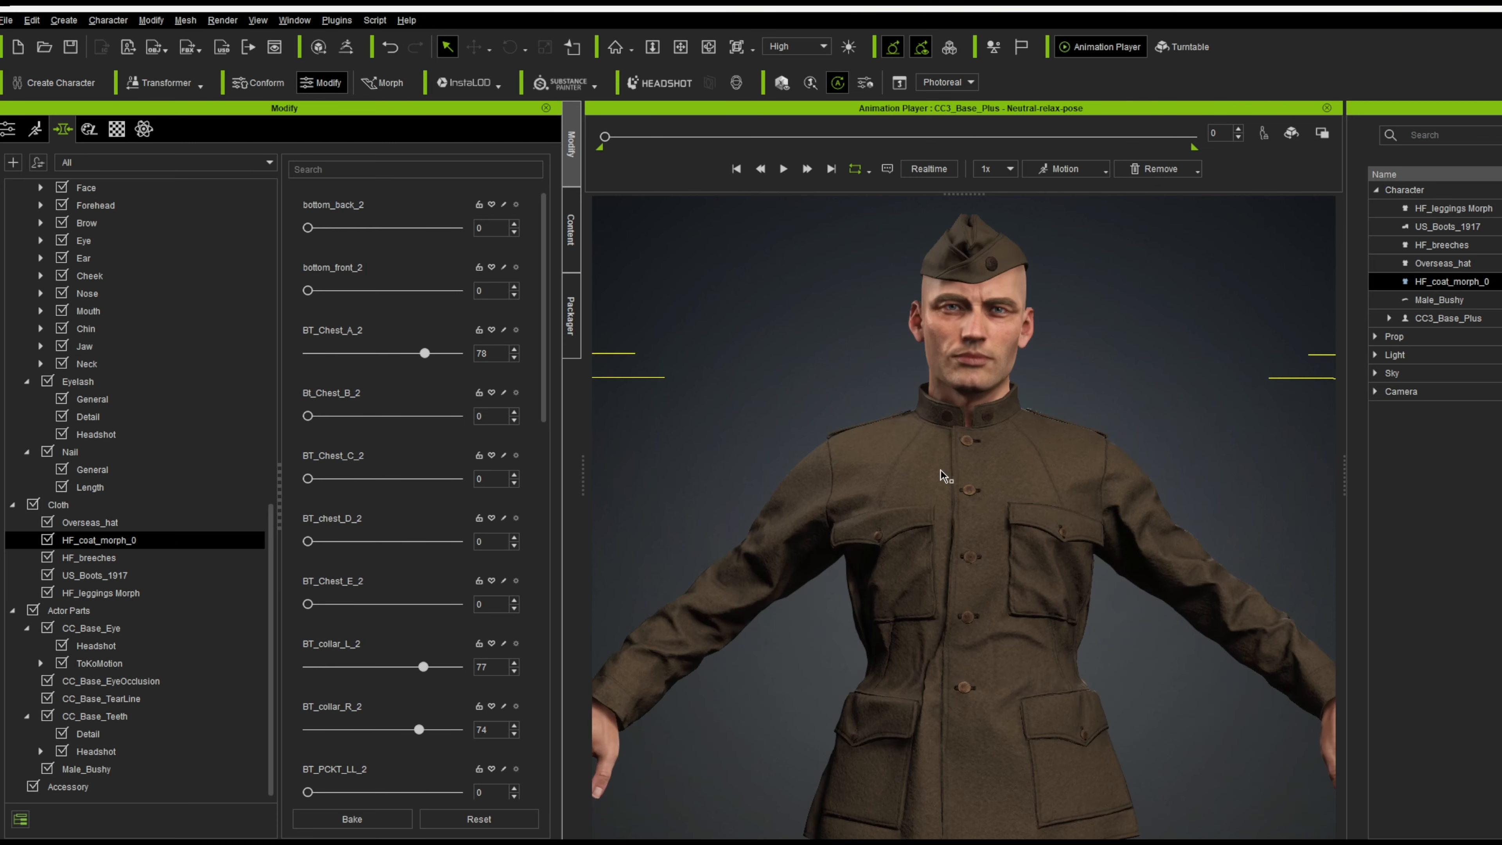
{"action": "left_click", "coordinate": [1063, 488]}
{"action": "left_click", "coordinate": [7, 134]}
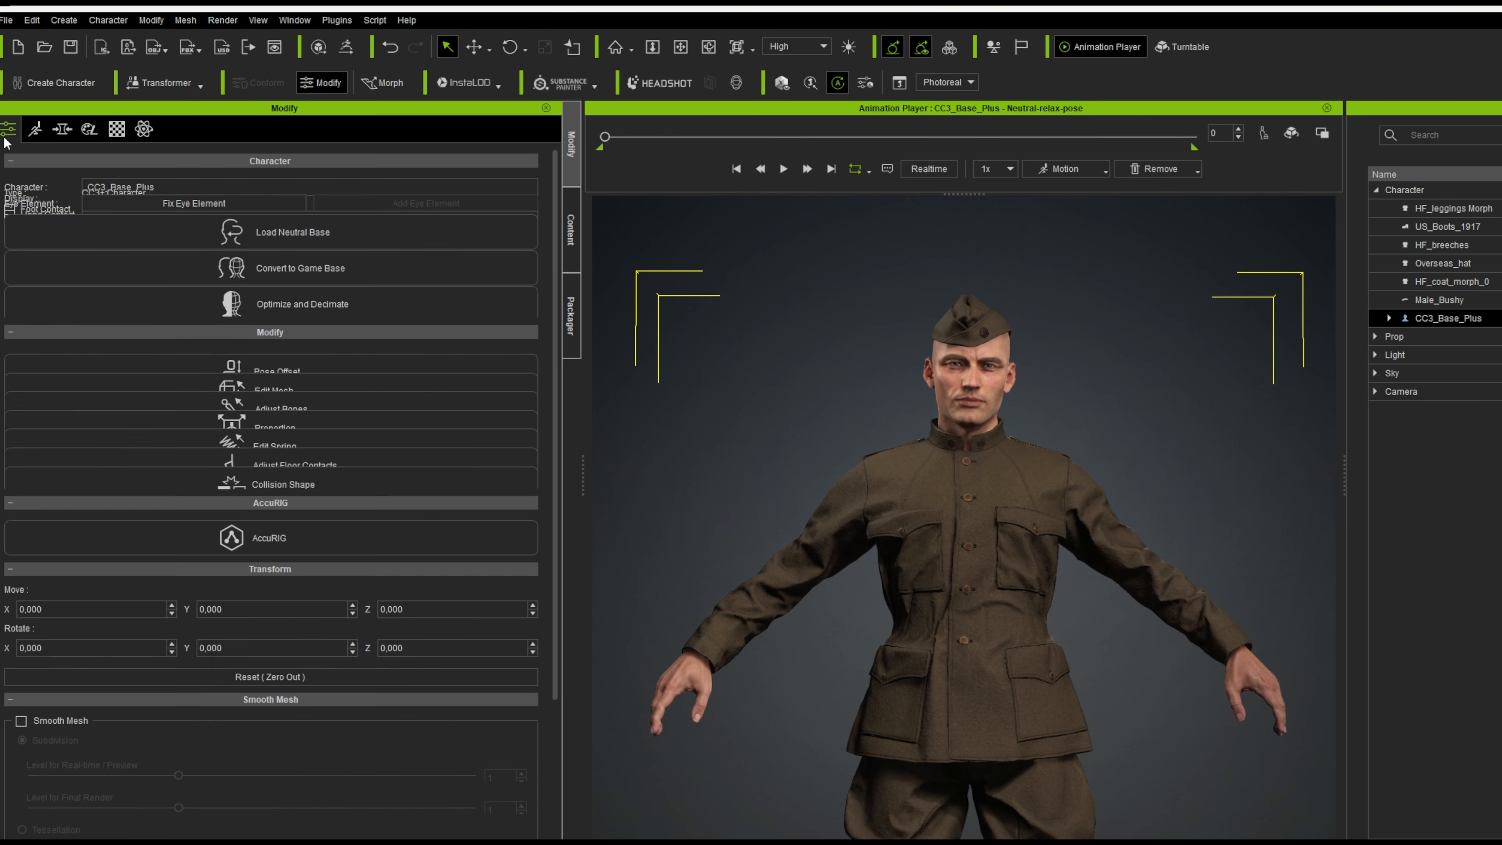
{"action": "left_click", "coordinate": [294, 572]}
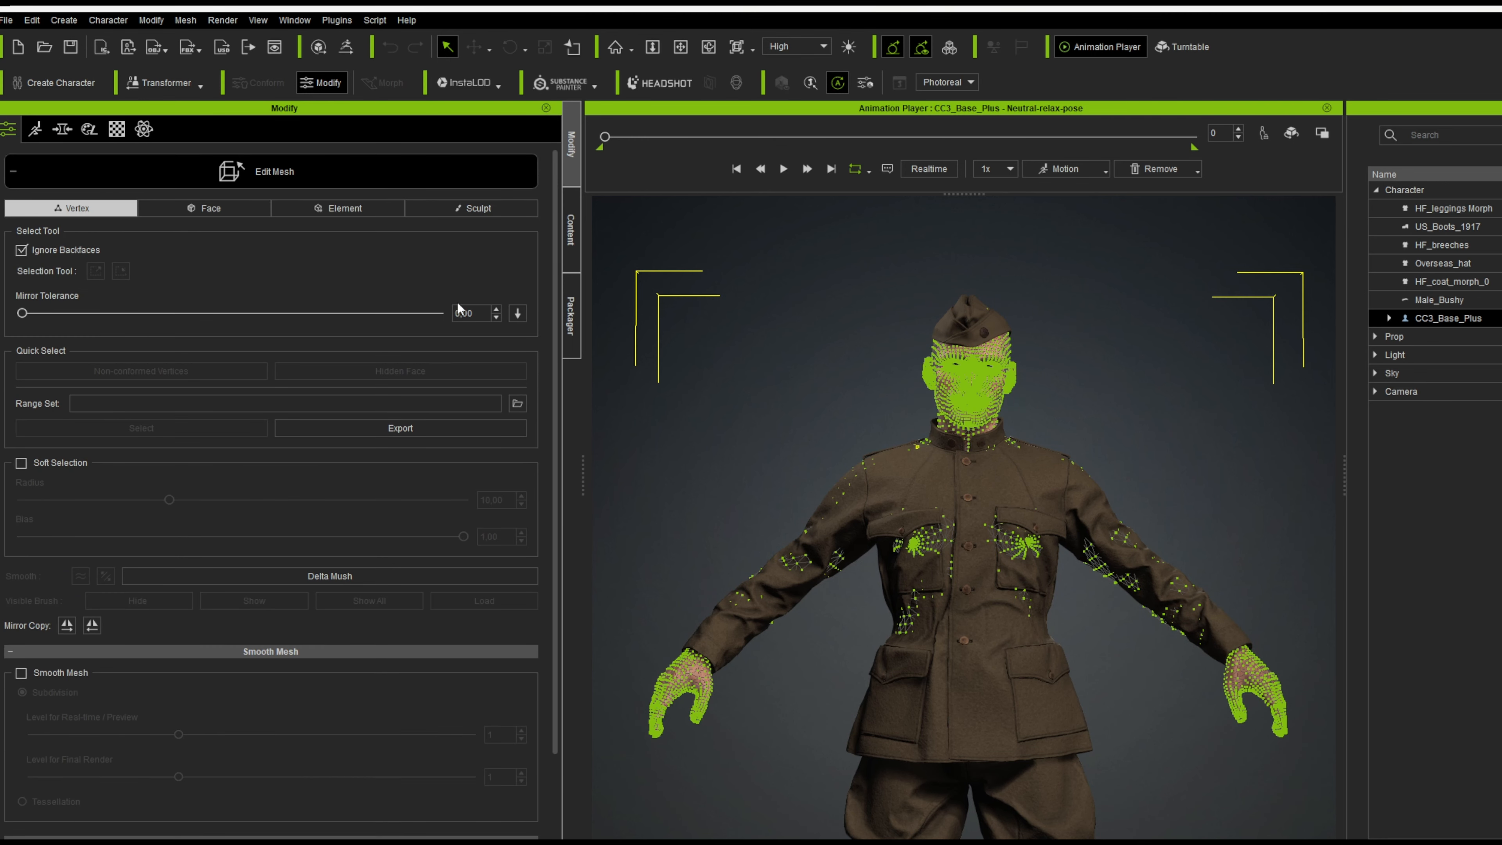
{"action": "left_click", "coordinate": [365, 210]}
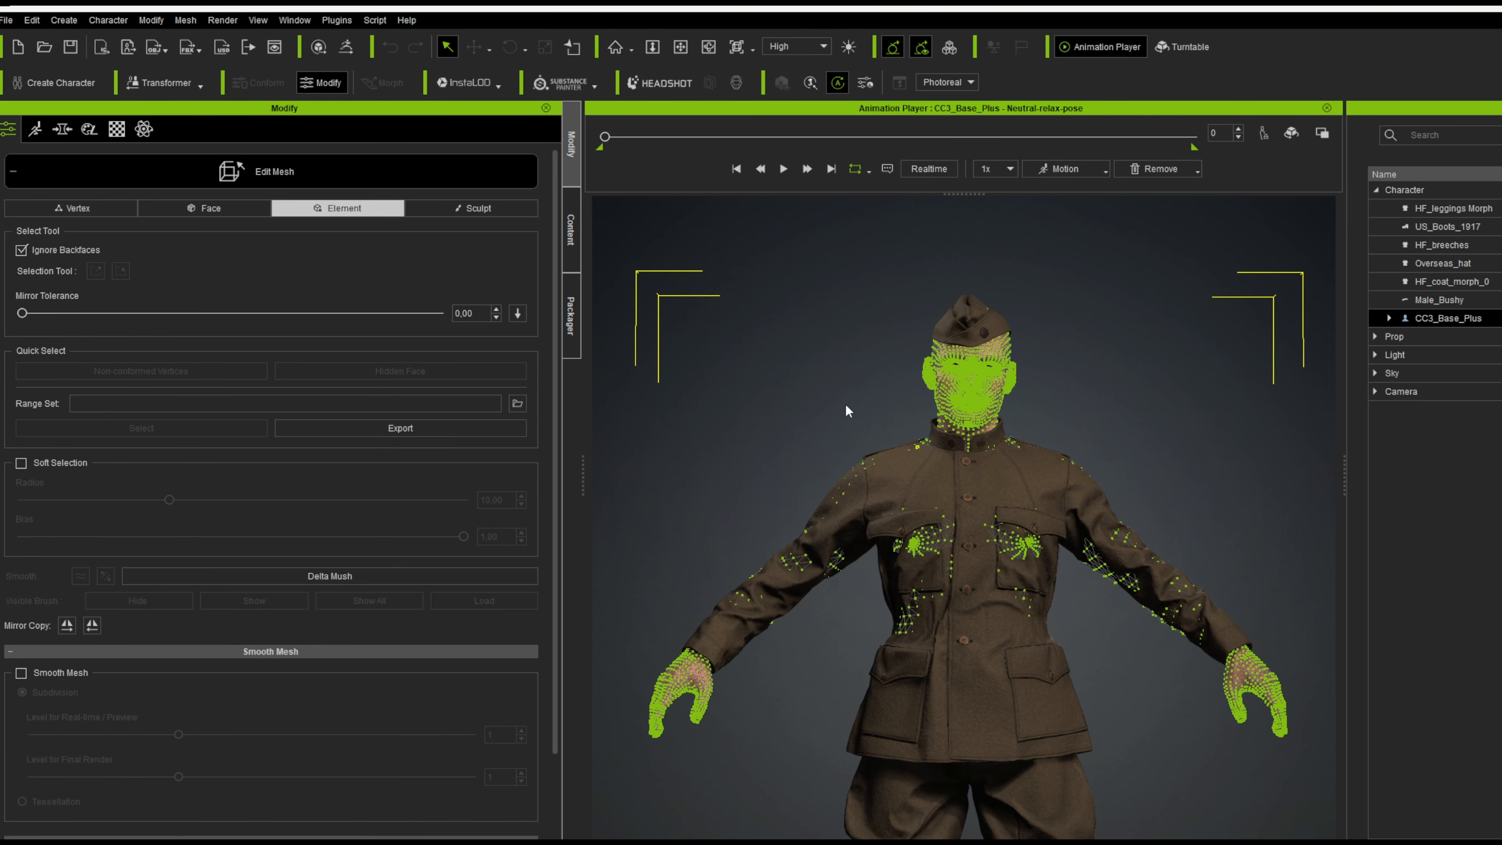